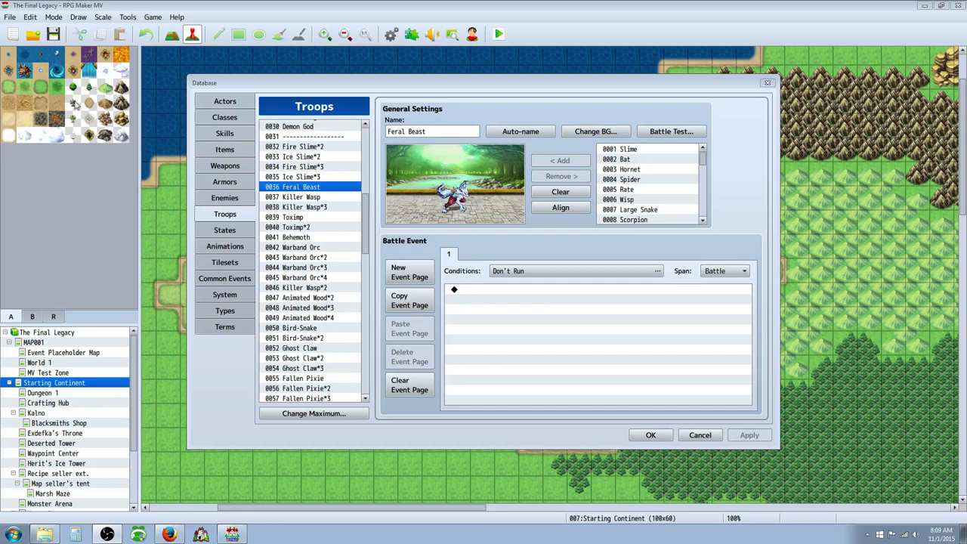
Step: Show the 0018 Gambler class, with its five skills, traits and passive-state note
left_click(225, 119)
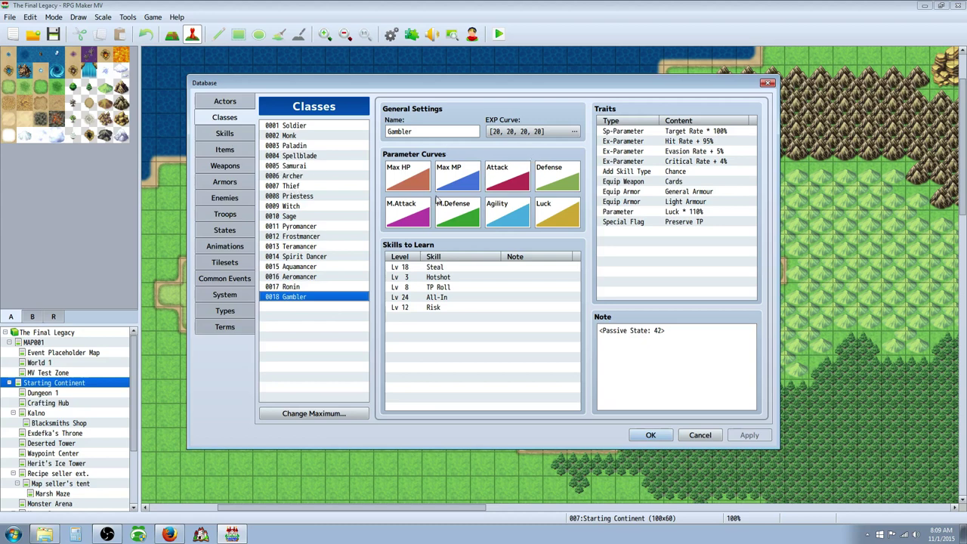
Step: Reapply a Quick Setting preset to the Gambler's Luck curve, starting at 37 at level 1
left_click(298, 268)
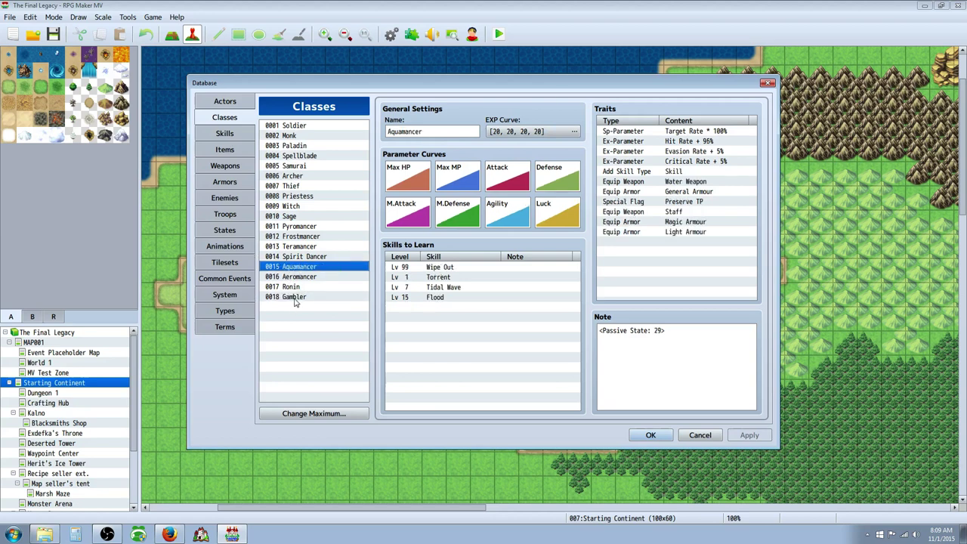
left_click(295, 299)
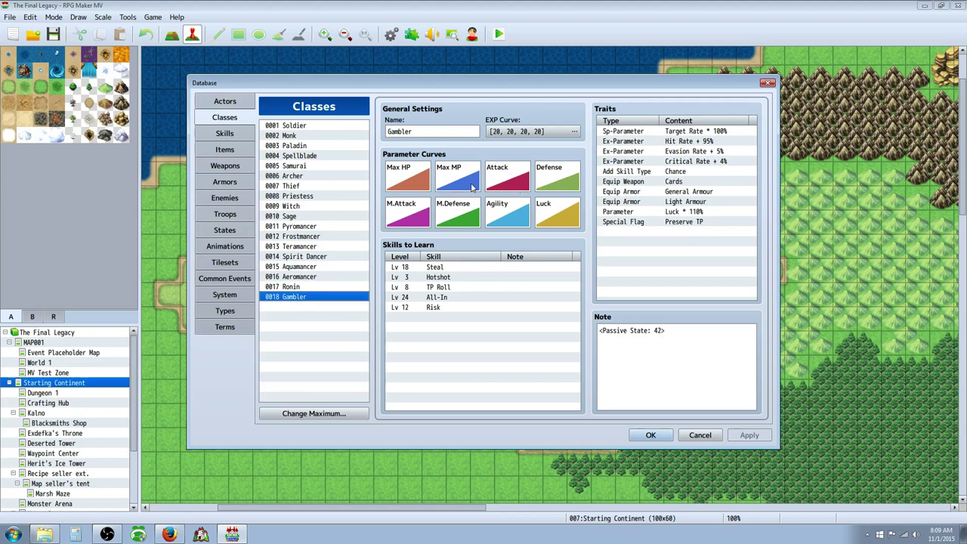
double_click(562, 218)
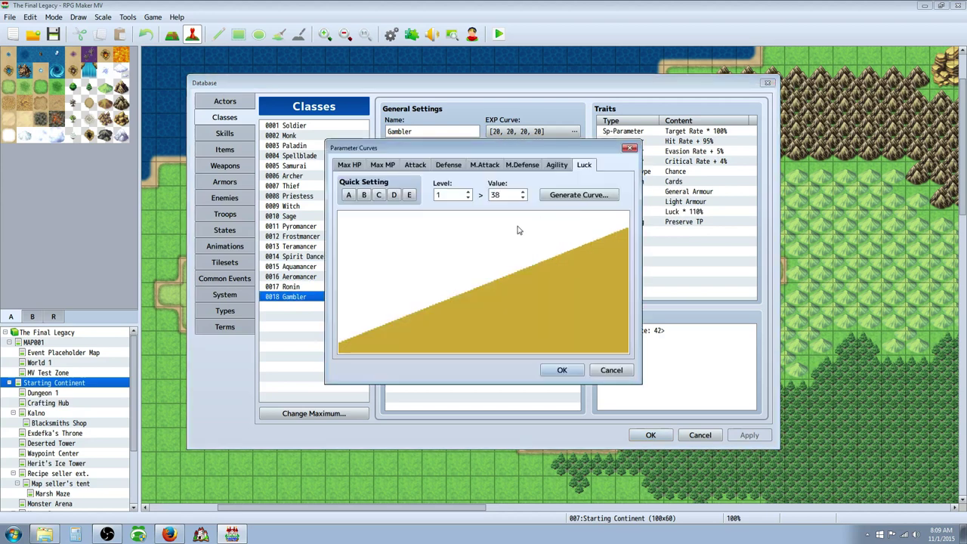
left_click(348, 195)
left_click(348, 195)
left_click(348, 195)
left_click(348, 195)
left_click(348, 195)
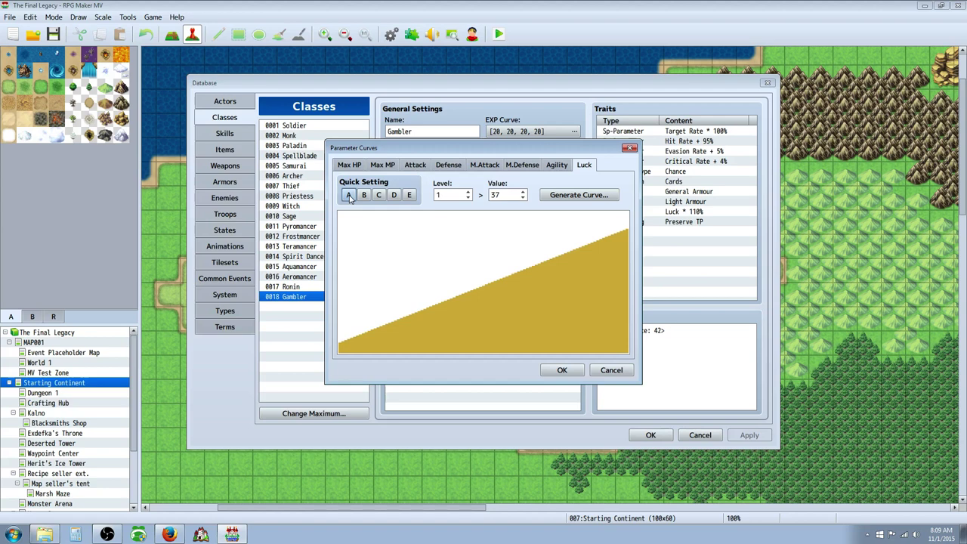
left_click(562, 370)
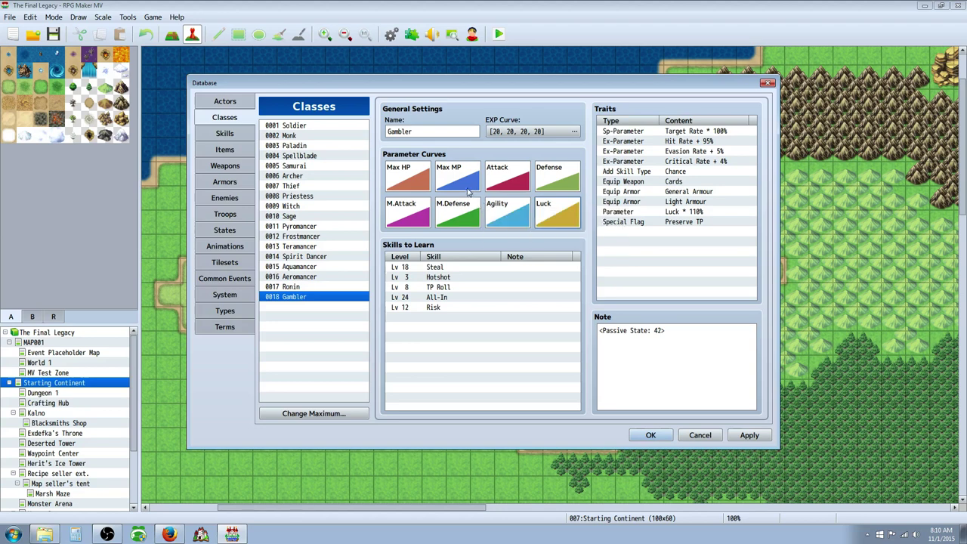
left_click(235, 136)
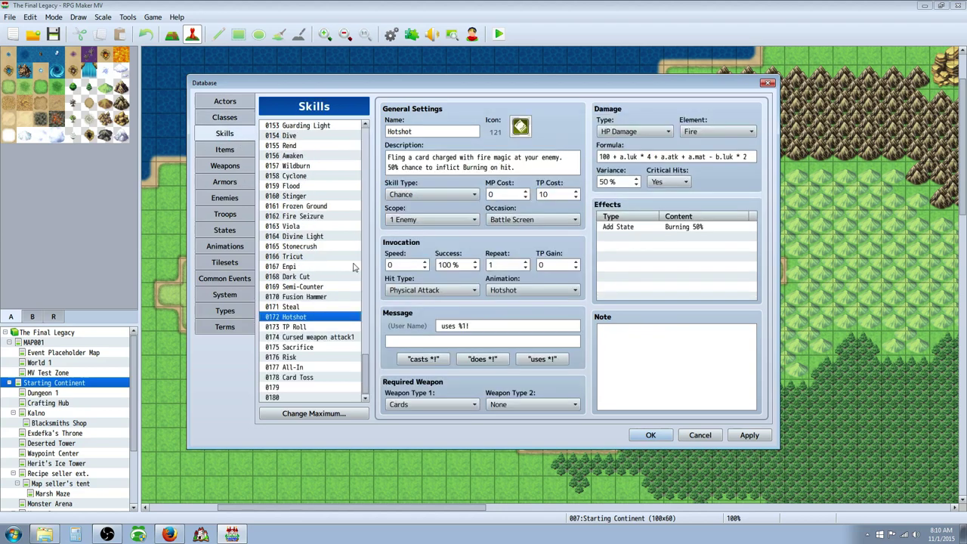
left_click(224, 117)
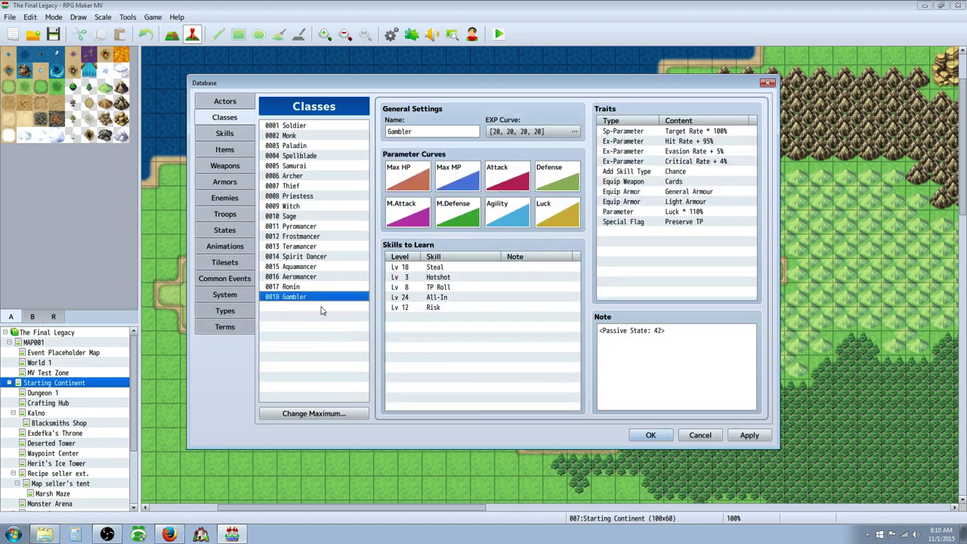
left_click(446, 278)
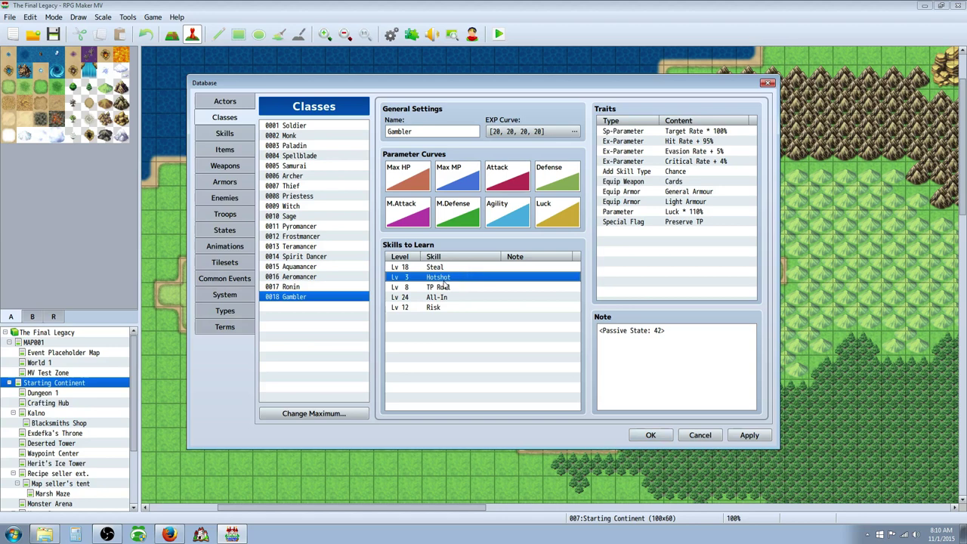
left_click(444, 291)
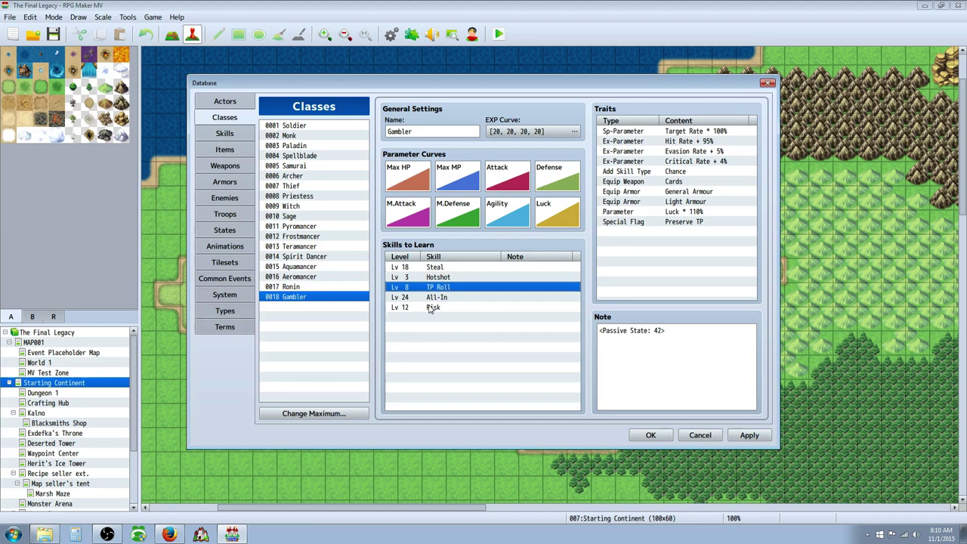
left_click(430, 308)
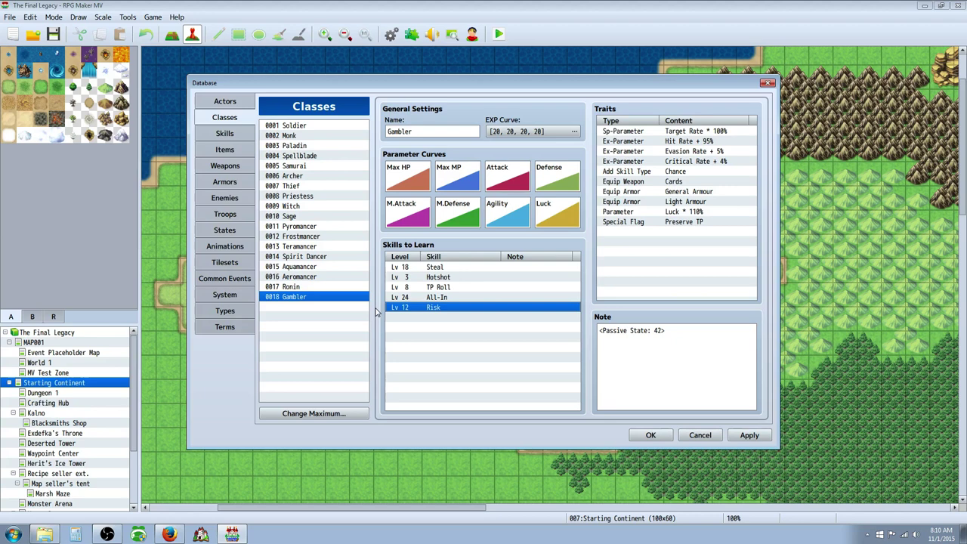
left_click(435, 269)
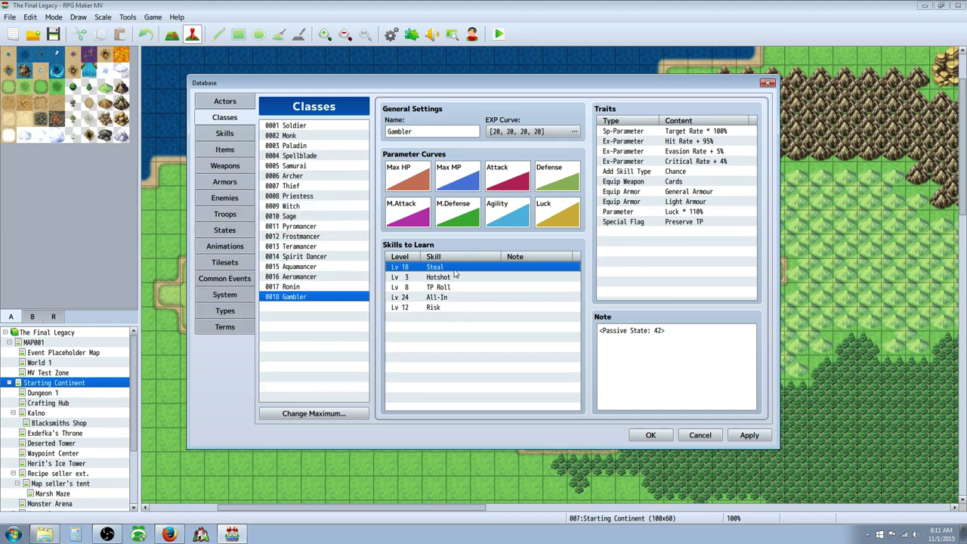
left_click(441, 297)
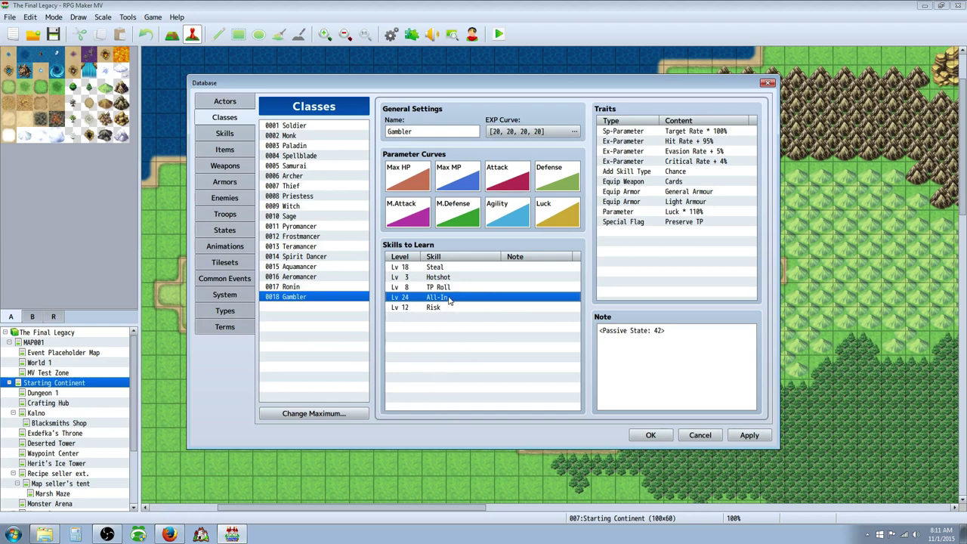
Step: Open the 0172 Hotshot skill and highlight its whole description
left_click(225, 133)
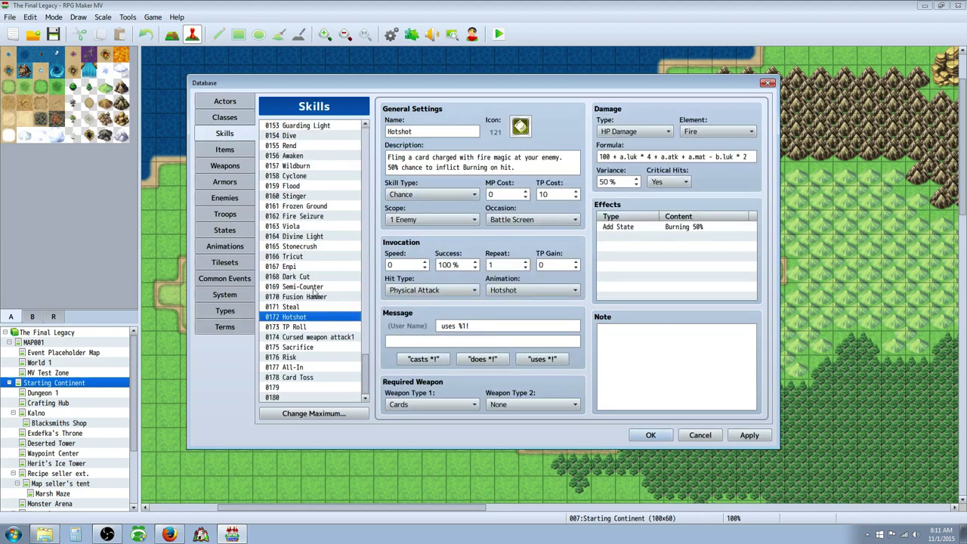
left_click(302, 306)
left_click(302, 317)
left_click(405, 168)
key("ctrl+a")
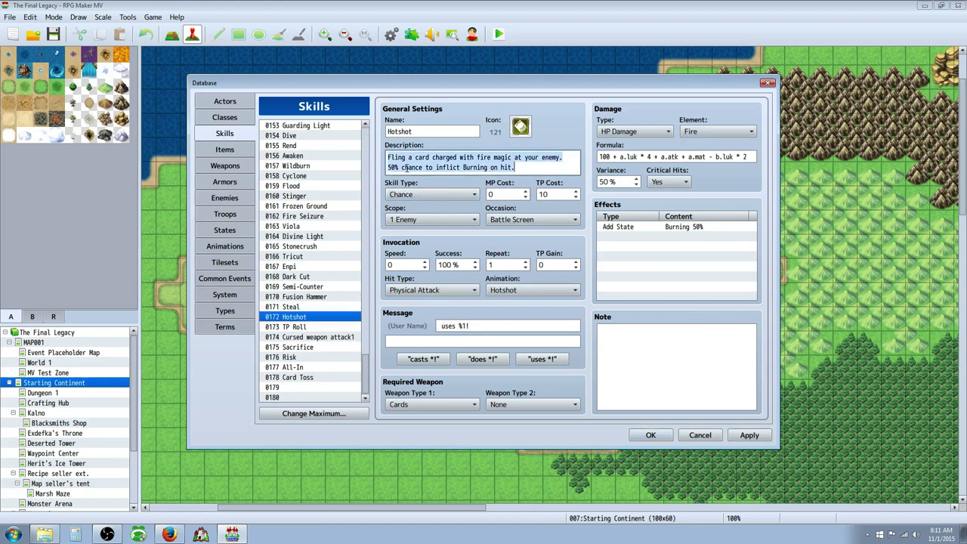
left_click(521, 169)
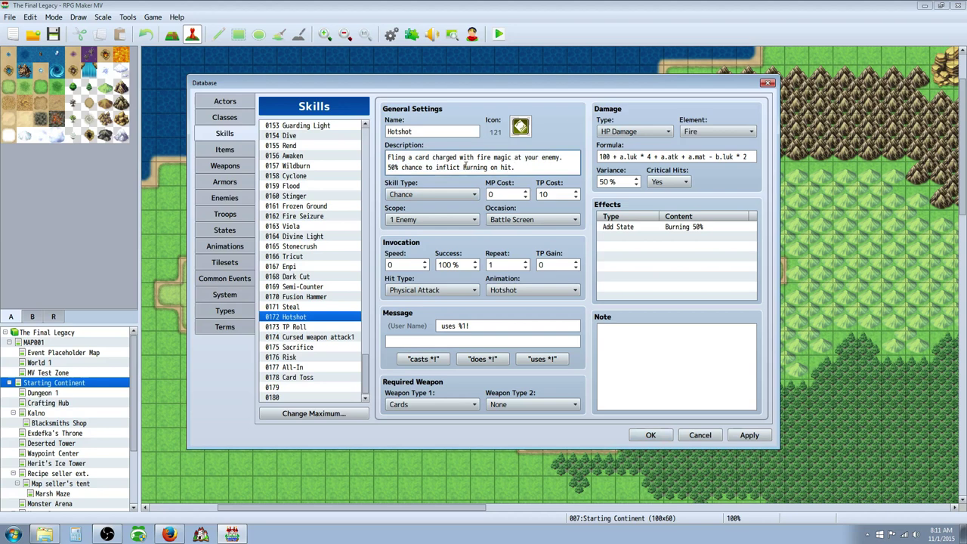
Step: Highlight parts of Hotshot's damage formula, including the luk term and the multiplier after b.luk
left_click(606, 157)
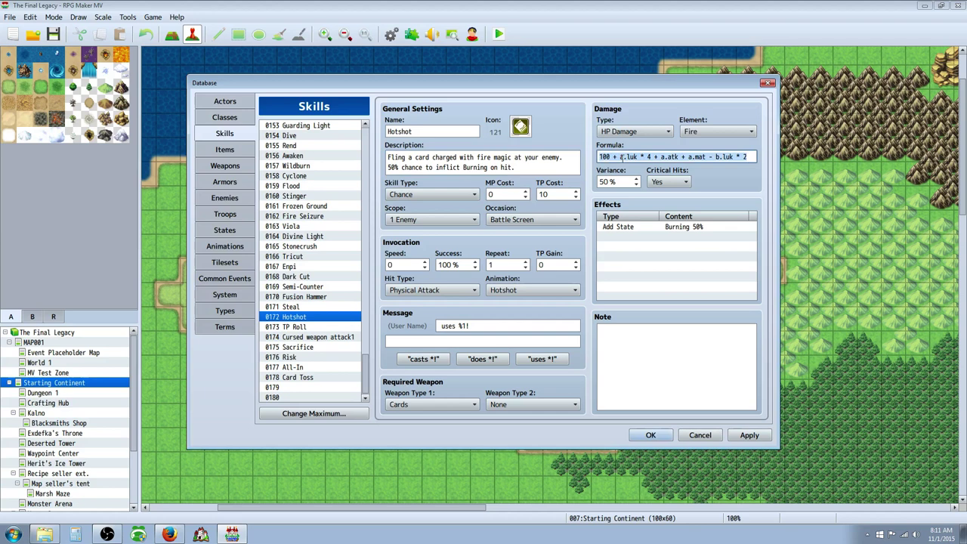
left_click(664, 157)
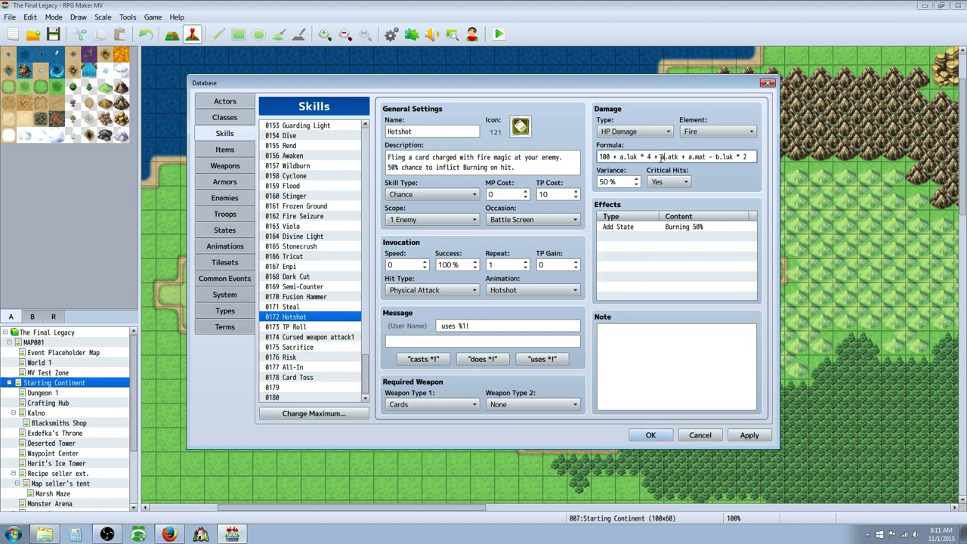
left_click_drag(625, 156, 641, 156)
left_click(633, 156)
left_click(732, 156)
left_click_drag(732, 156, 743, 157)
left_click(724, 156)
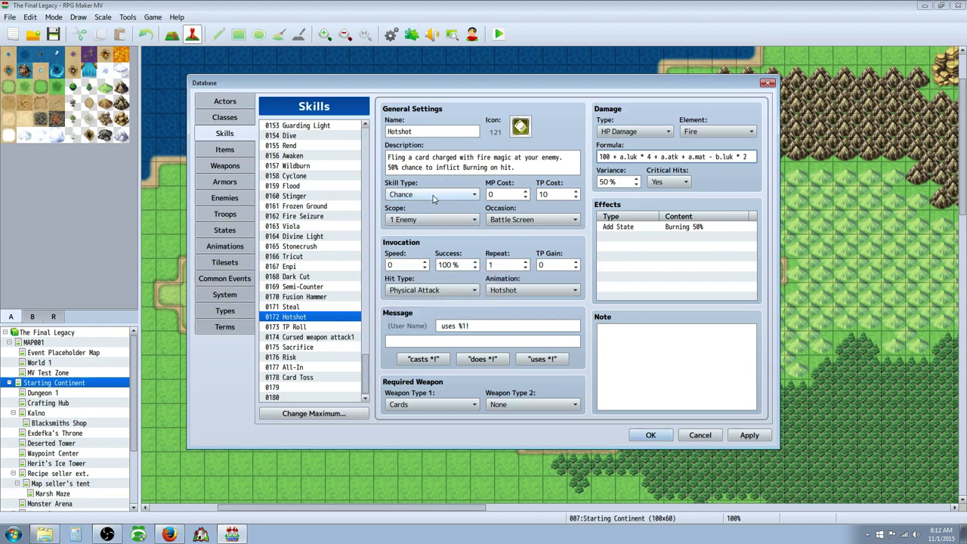
left_click(225, 311)
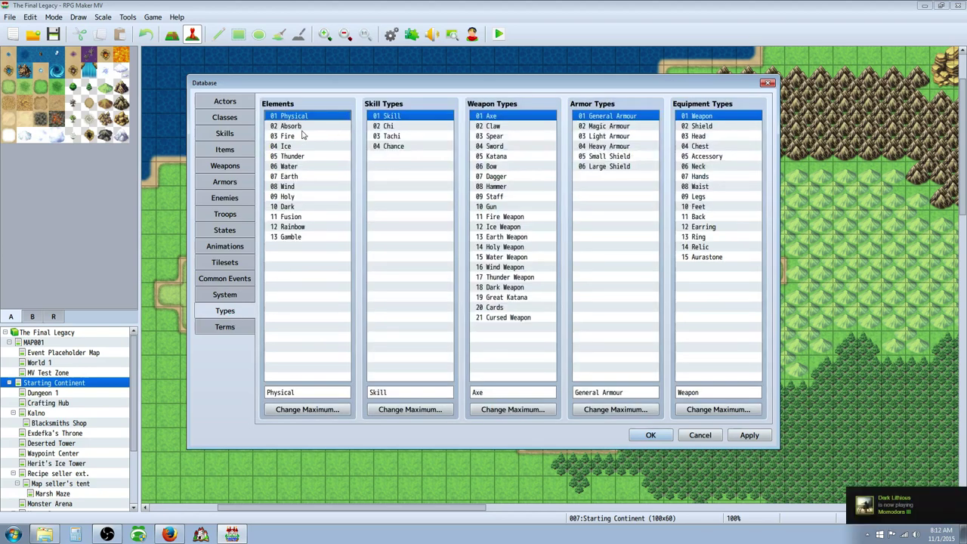
left_click(226, 132)
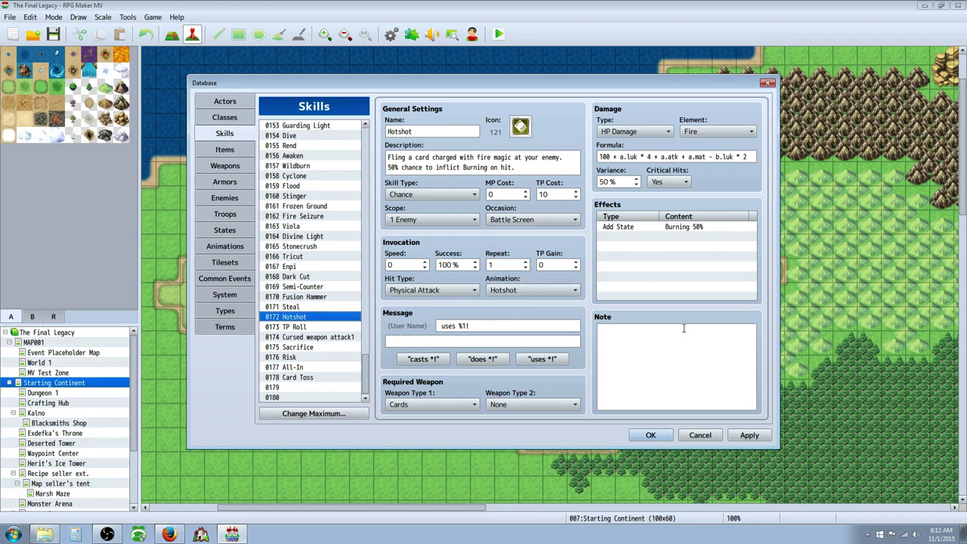
left_click(616, 240)
right_click(616, 240)
left_click(642, 245)
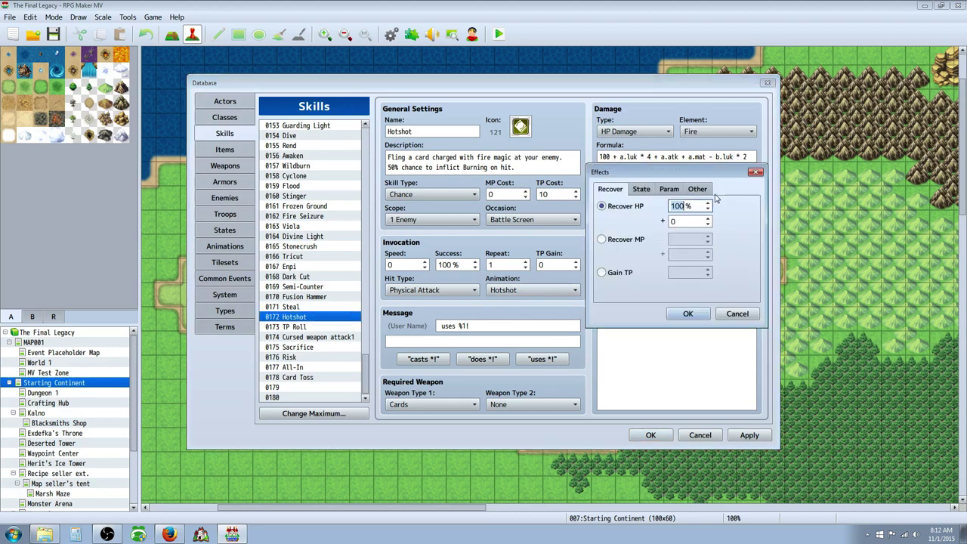
left_click(644, 194)
left_click(625, 208)
left_click(737, 315)
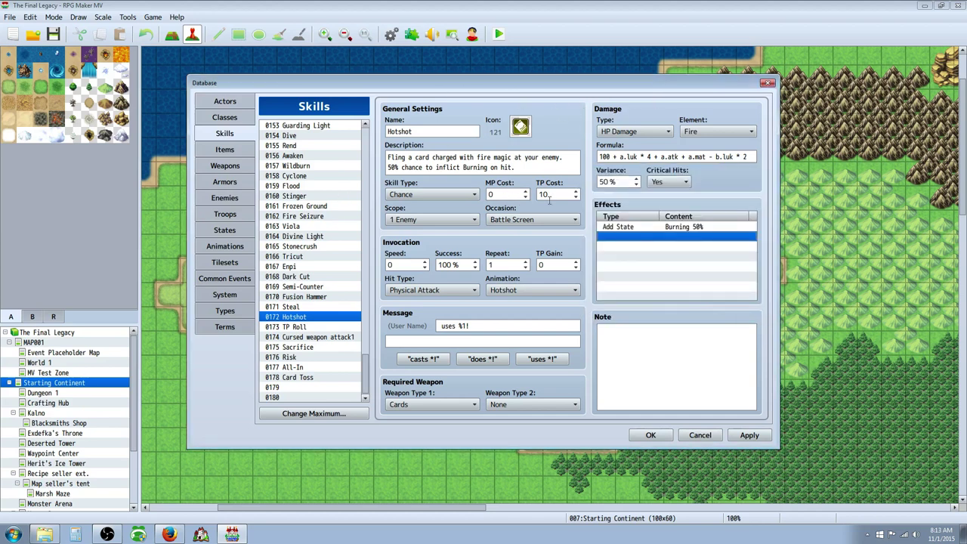
Step: Copy the Poison state and paste it into empty slot 0044
left_click(233, 230)
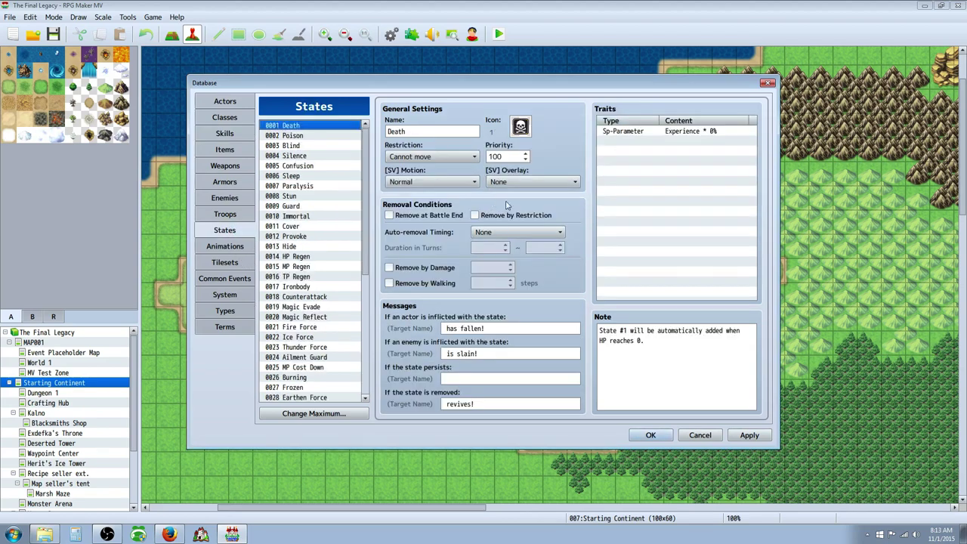
right_click(304, 134)
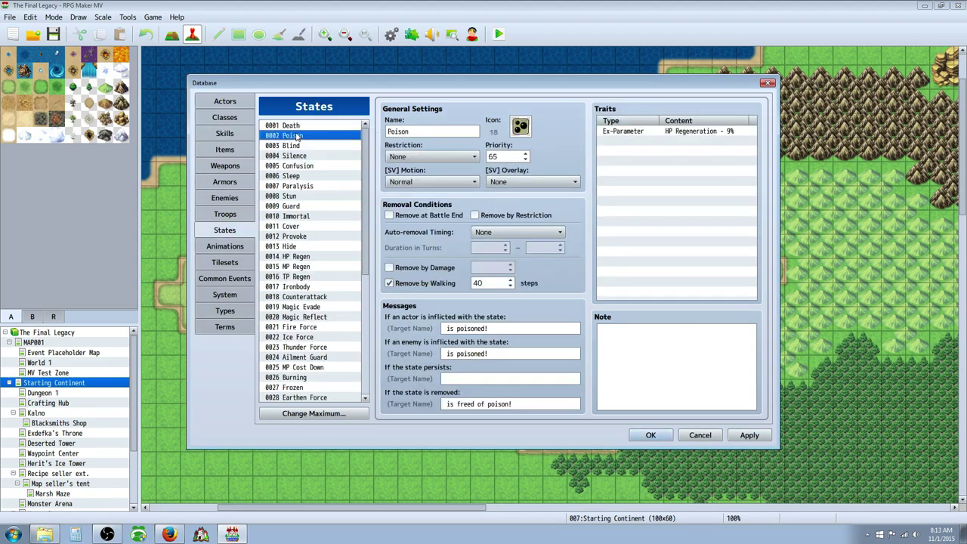
key("Escape")
left_click_drag(365, 155, 362, 316)
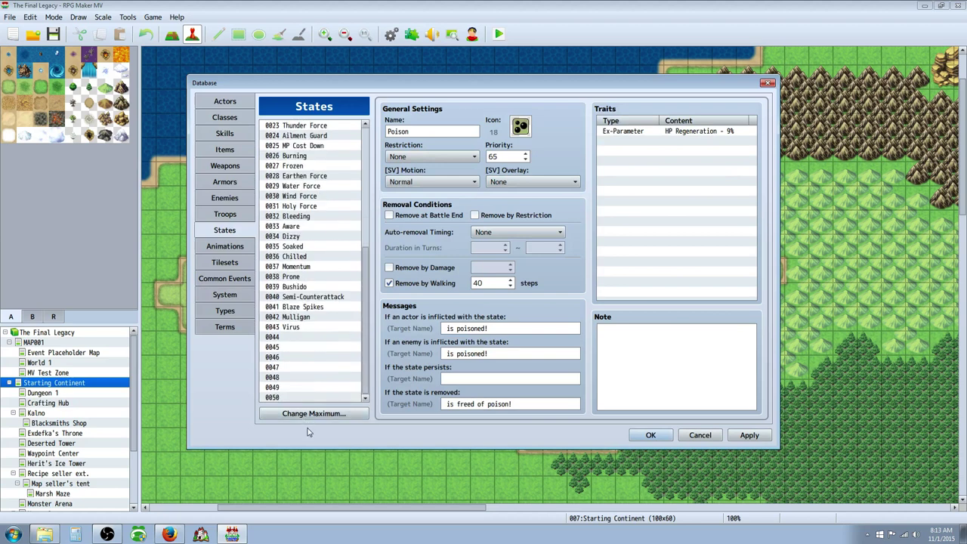
right_click(304, 338)
left_click(324, 356)
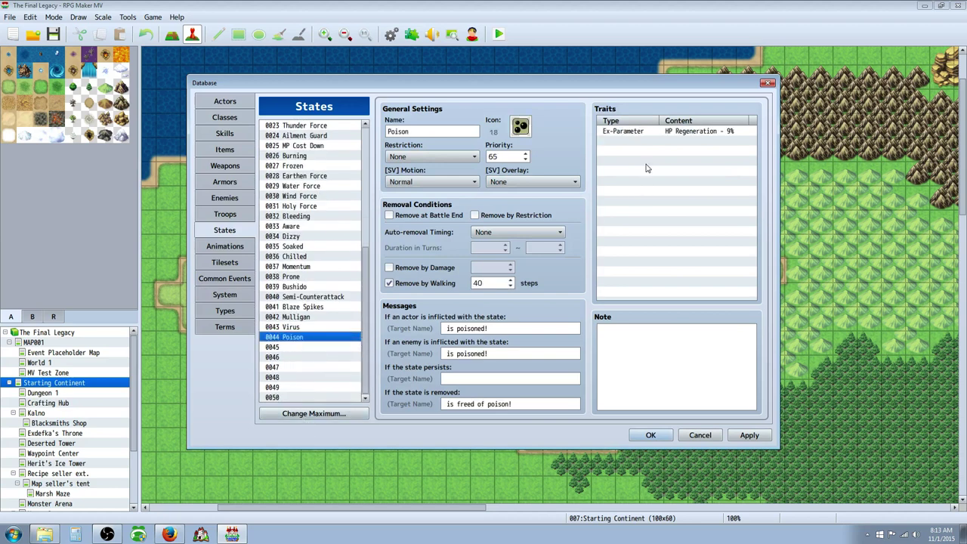
Step: Review the pasted HP Regeneration trait unchanged, then clear the 0044 Poison entry
right_click(682, 134)
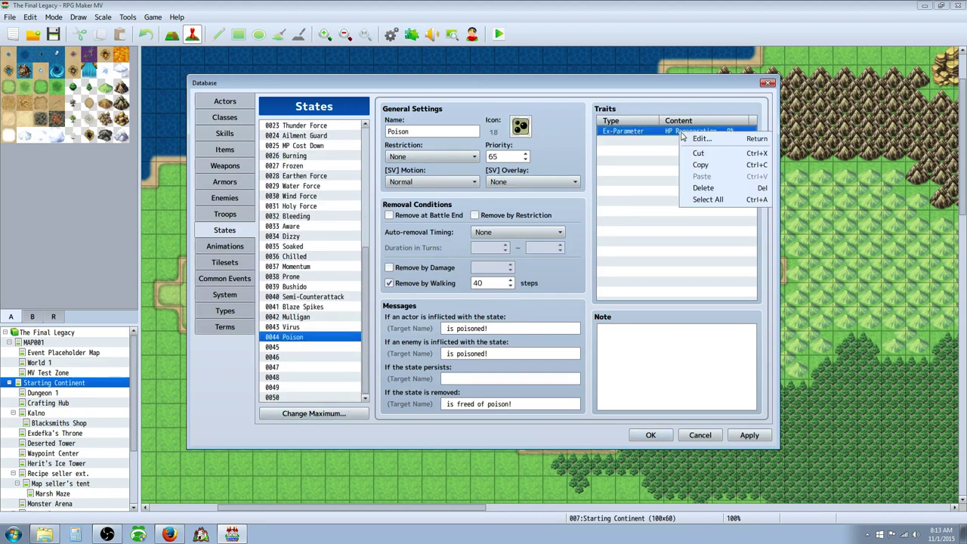
left_click(701, 140)
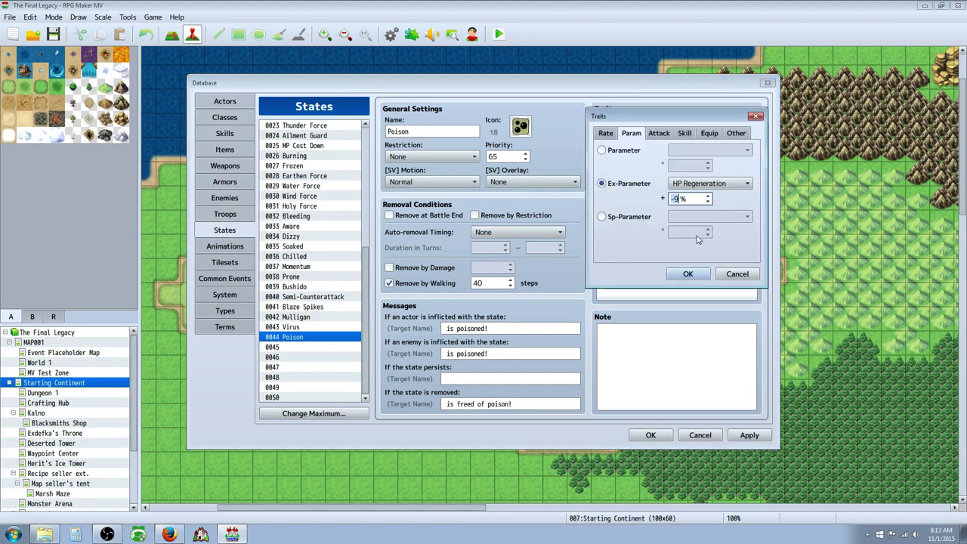
left_click(735, 273)
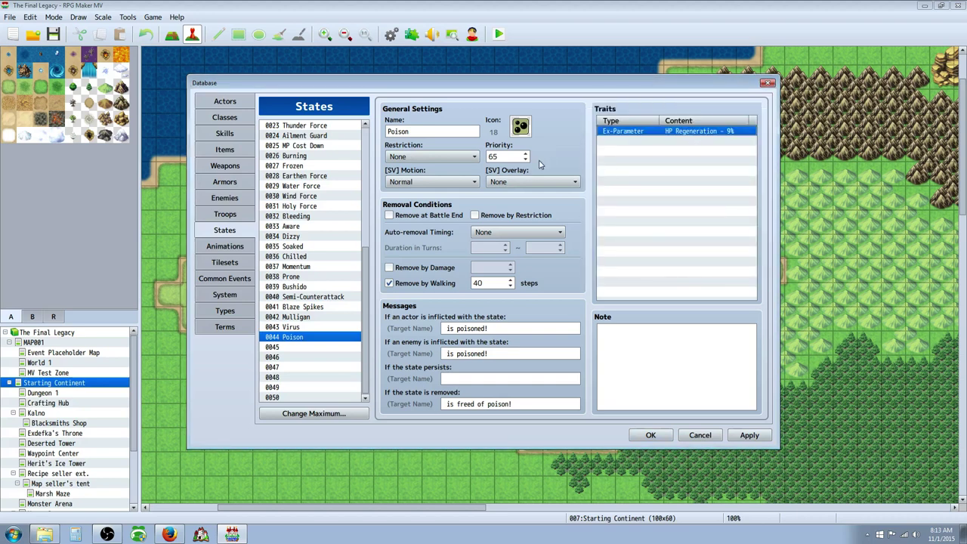
right_click(301, 340)
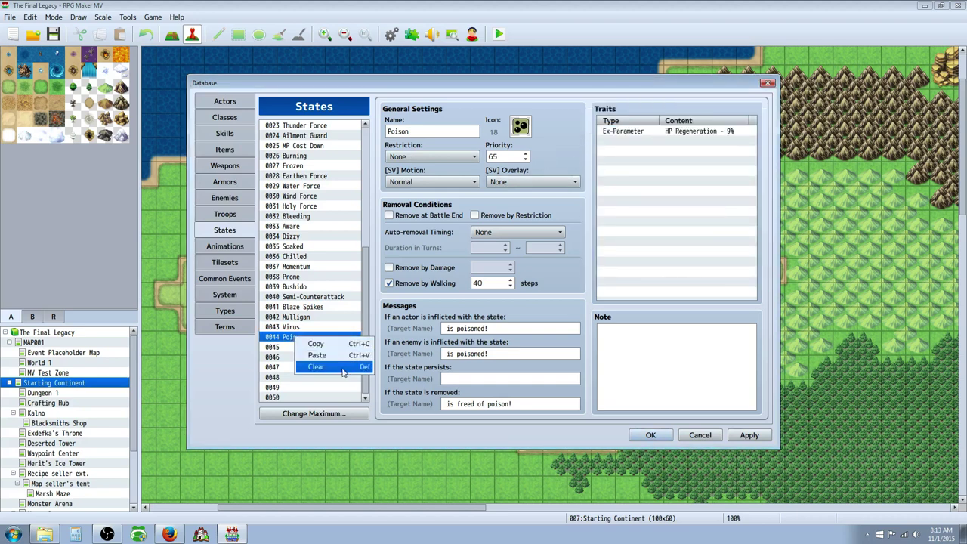
left_click(341, 370)
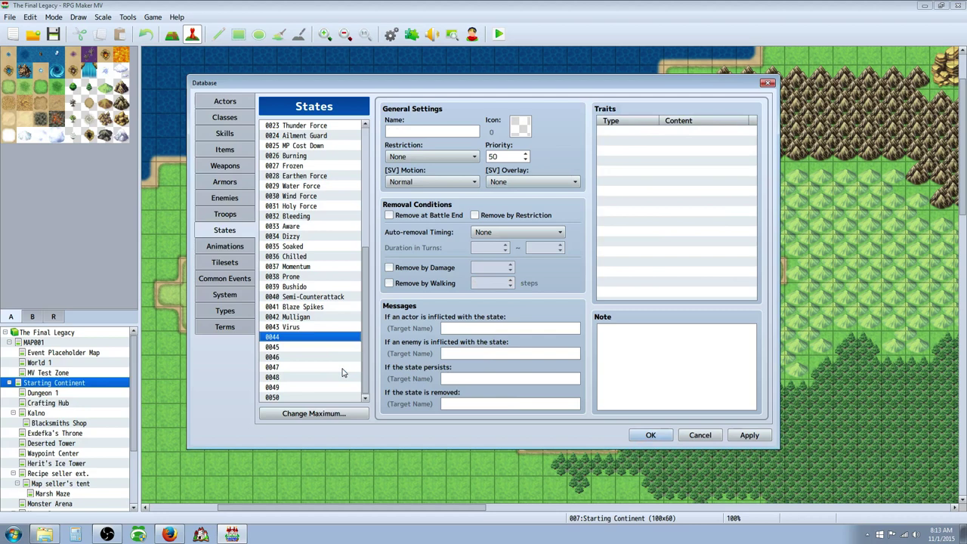
Step: Review 0043 Virus: HP Regeneration -18%, lasting 3–5 turns
left_click(291, 328)
left_click(695, 132)
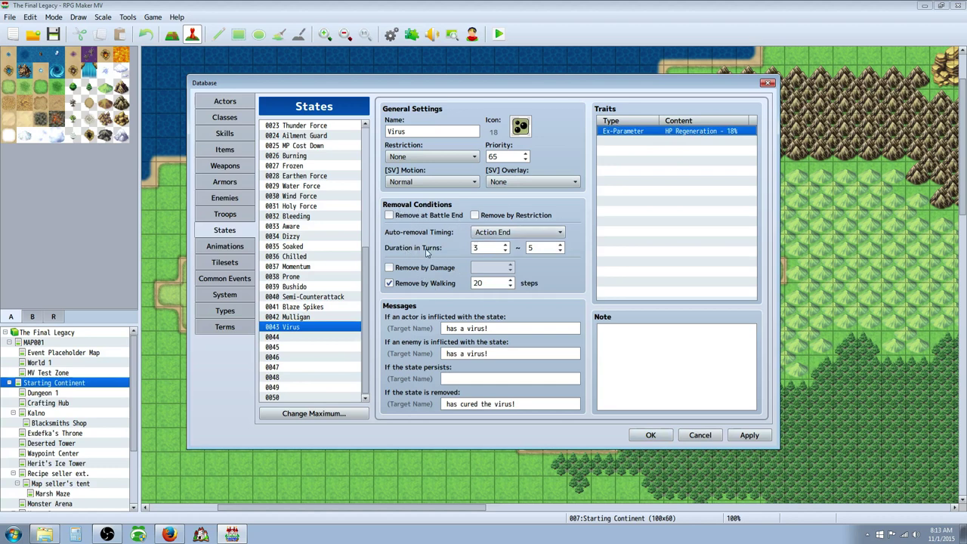
left_click(484, 245)
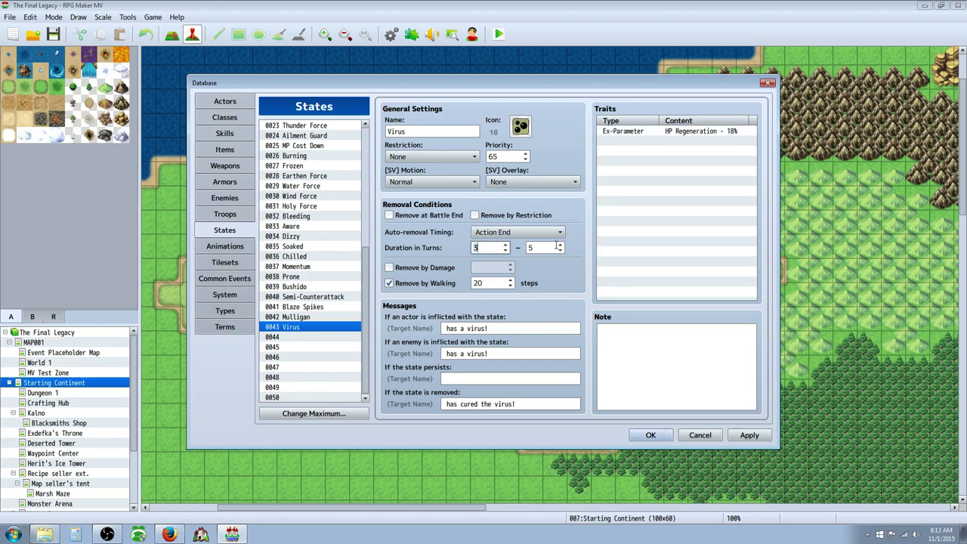
left_click(545, 248)
left_click(675, 131)
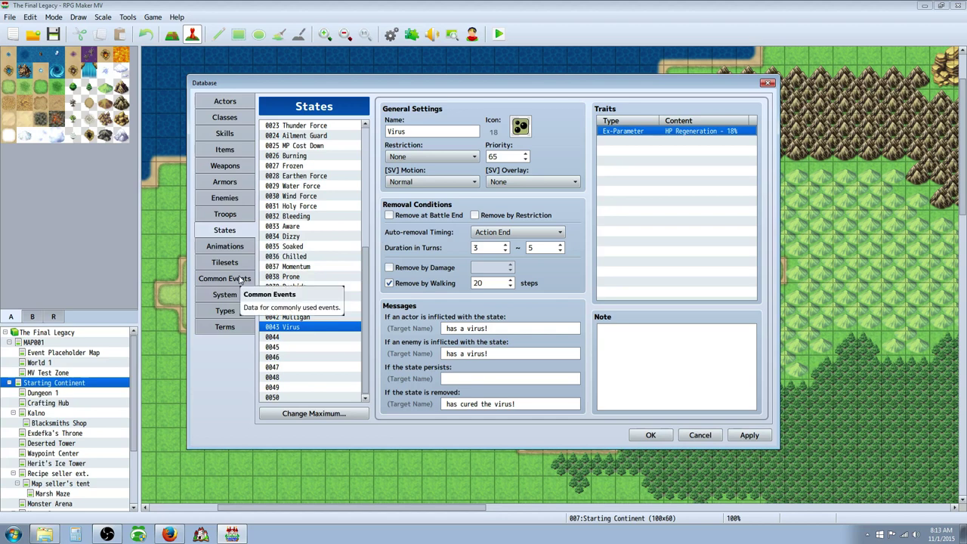
Step: Open the 0176 Risk skill and inspect its Virus 100% and Risk common event effects
left_click(224, 133)
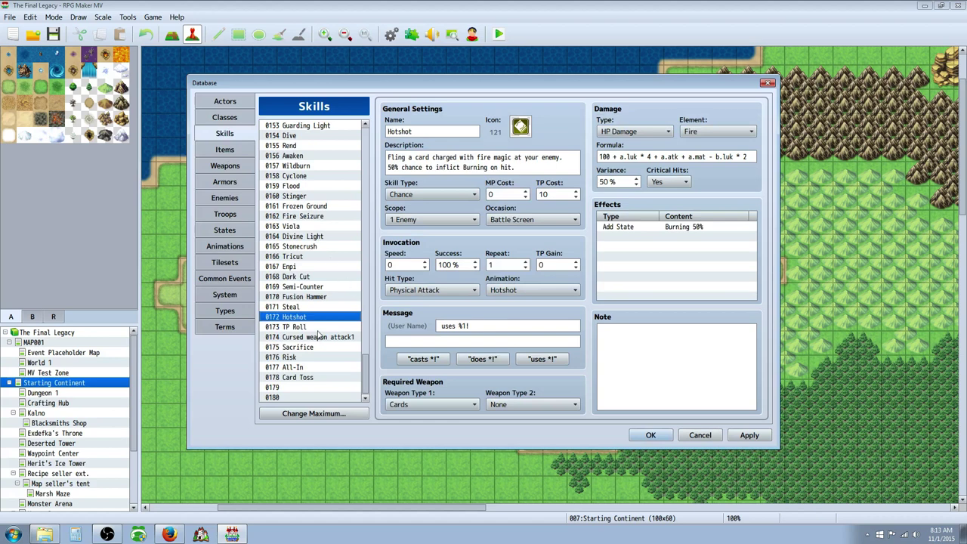
left_click(303, 357)
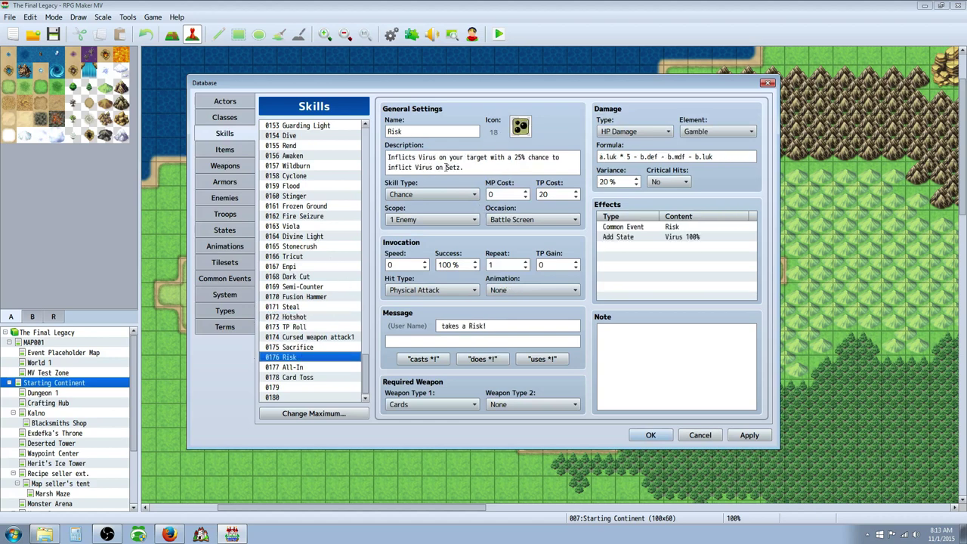
left_click(637, 237)
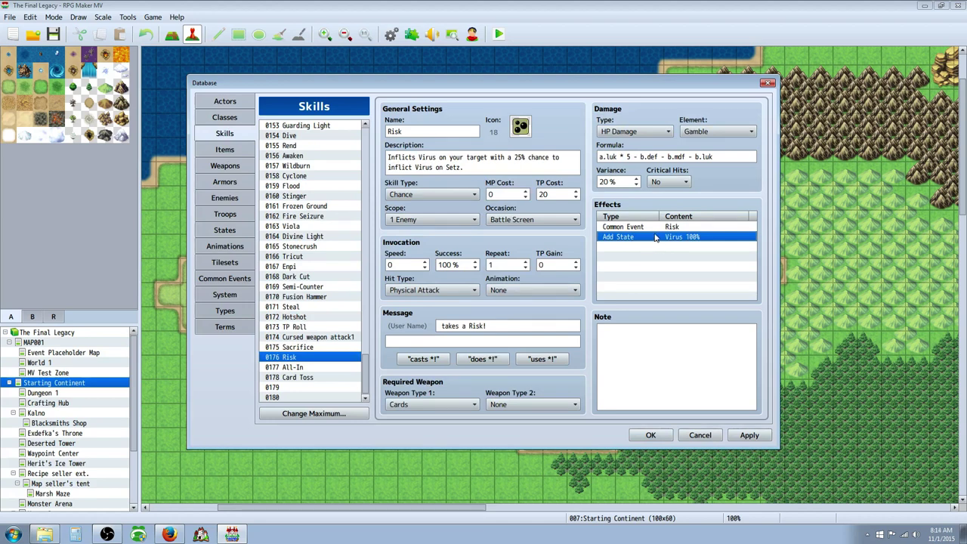
left_click(655, 226)
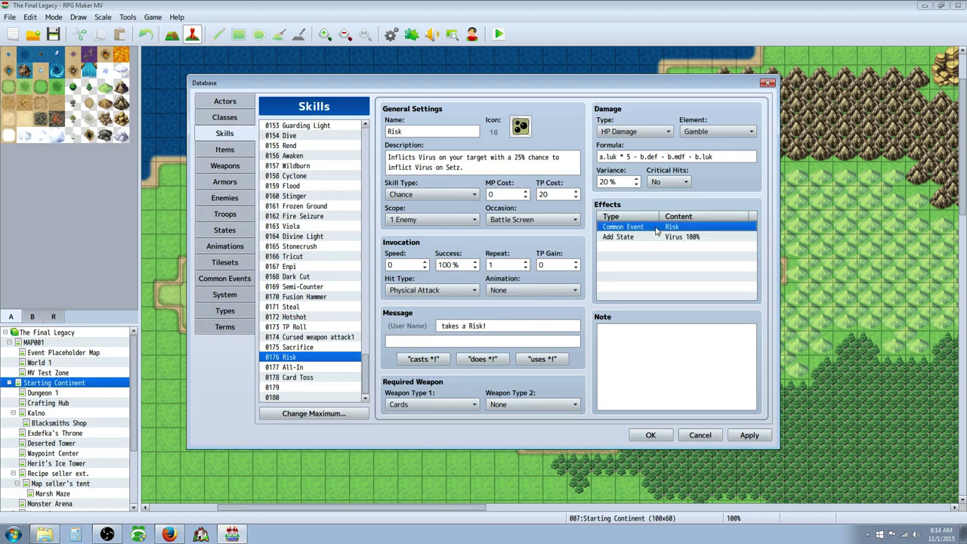
Step: Check common event 0051 Risk's command adding Virus to Setz, then return to the Risk skill
left_click(230, 279)
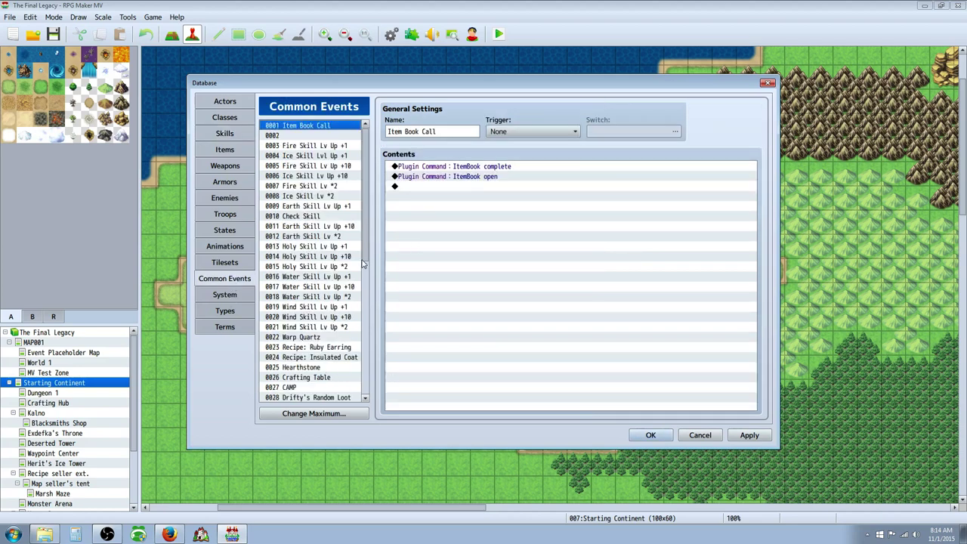
left_click(365, 286)
left_click(302, 358)
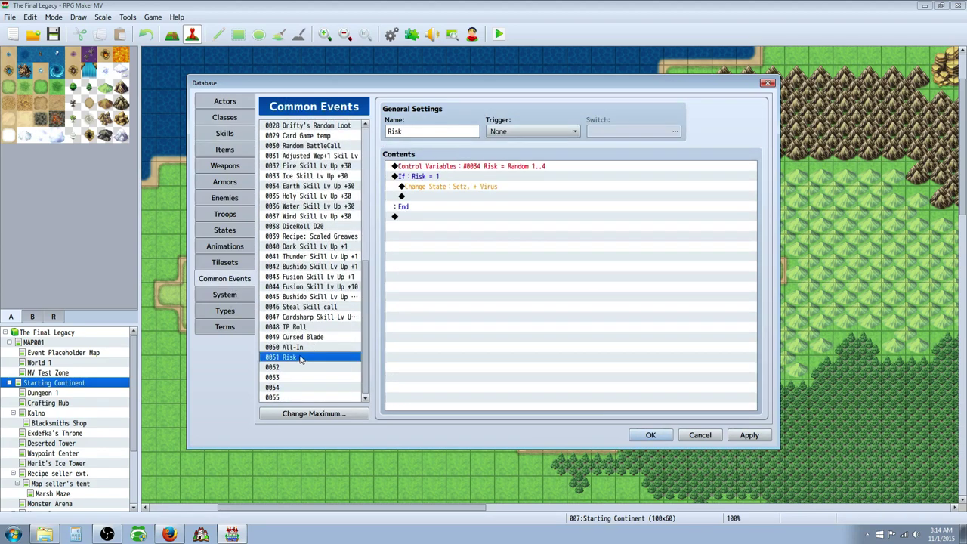
left_click(444, 188)
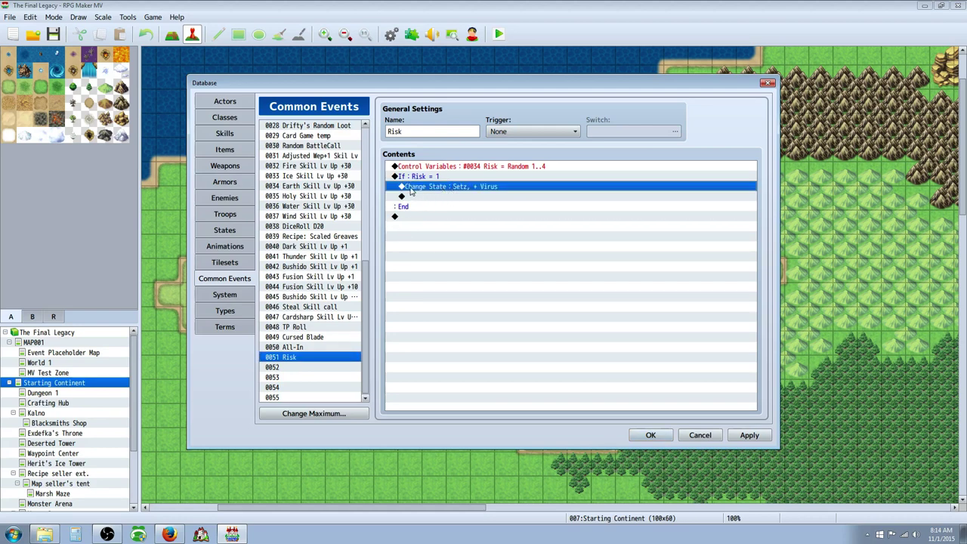
left_click(225, 262)
left_click(234, 133)
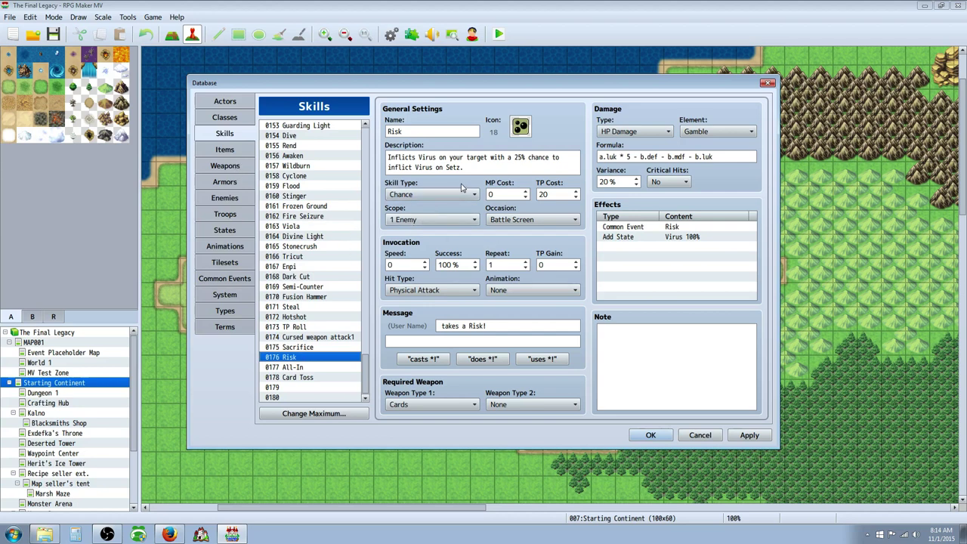
left_click(559, 195)
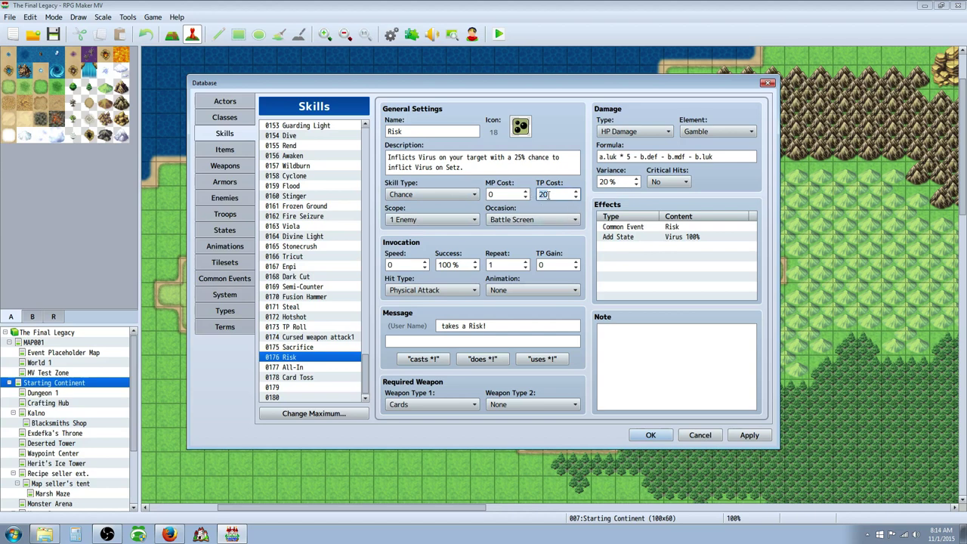
left_click_drag(545, 195, 536, 189)
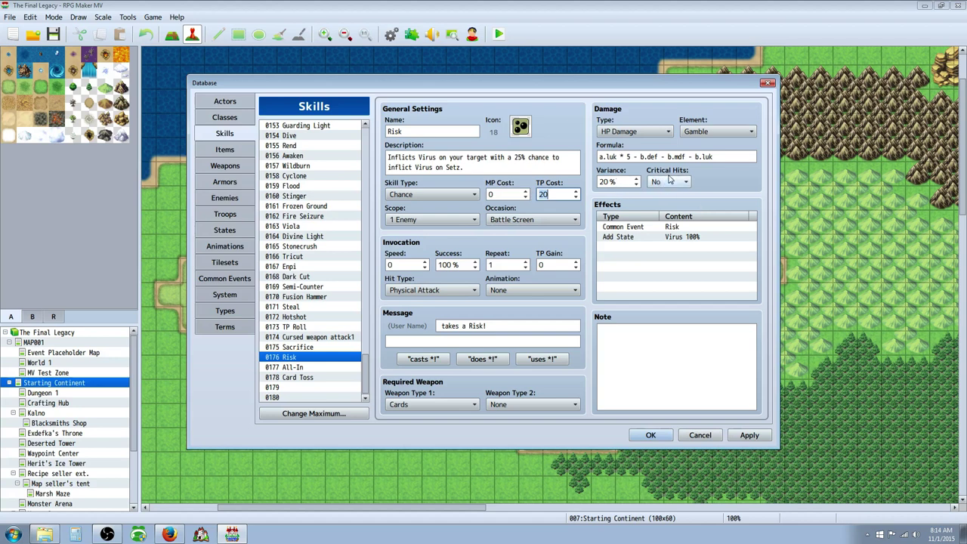
triple_click(607, 157)
left_click(611, 156)
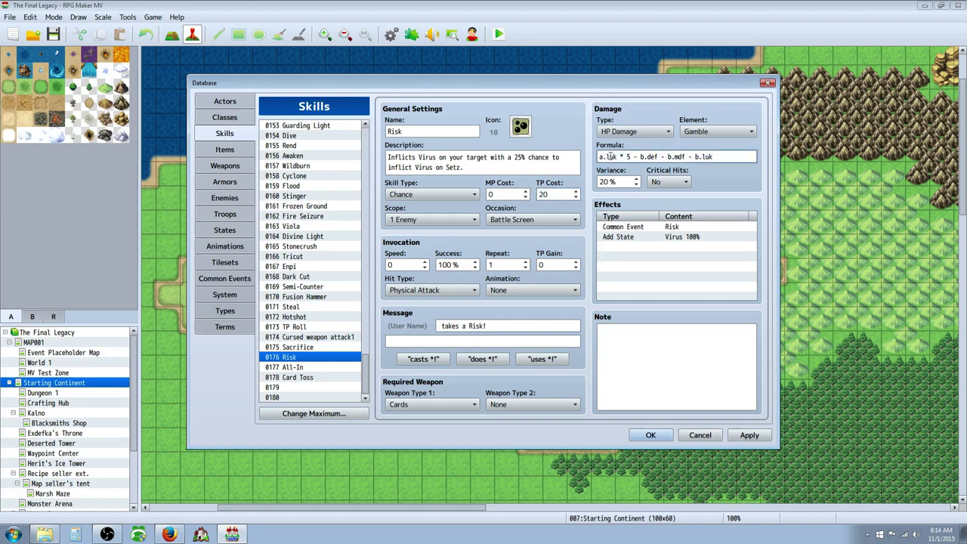
left_click_drag(600, 157, 651, 156)
left_click(646, 157)
left_click(224, 117)
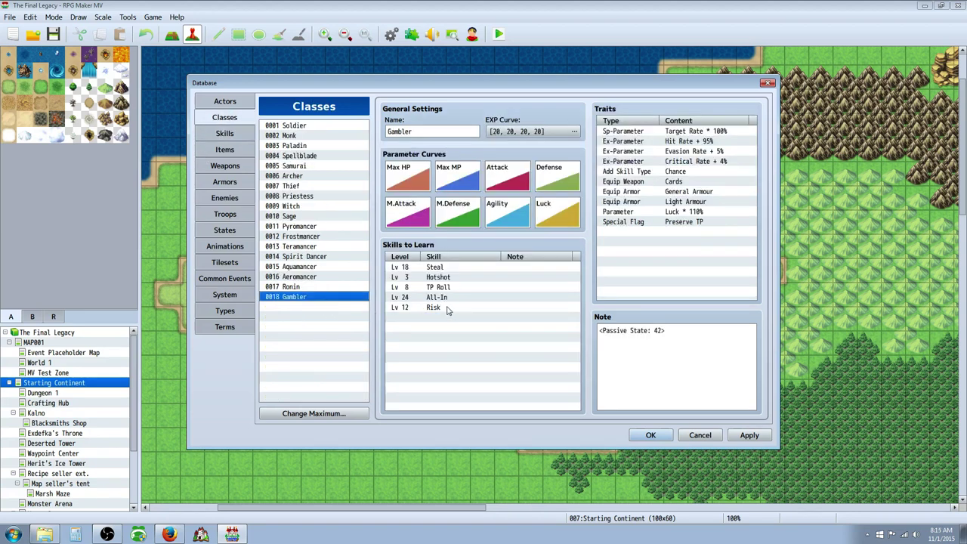
left_click(449, 308)
left_click(445, 269)
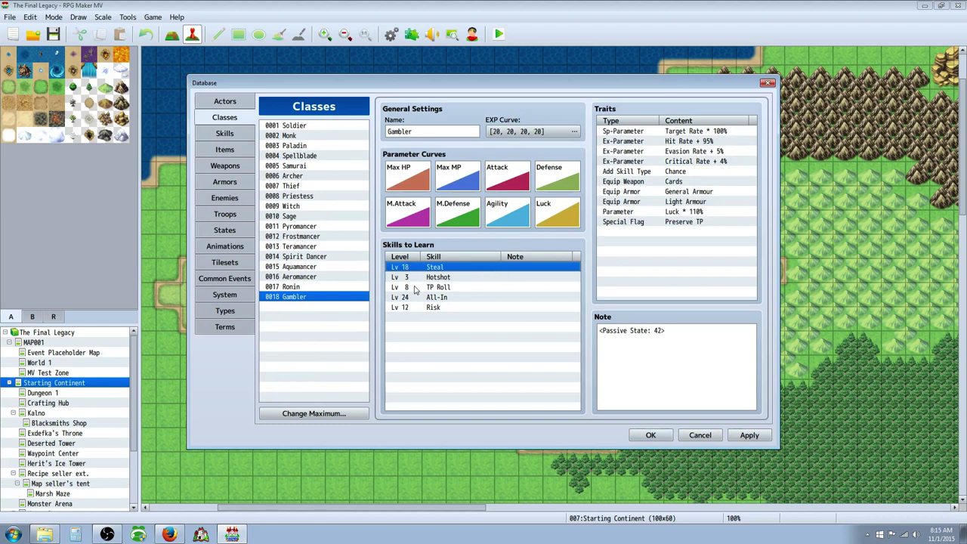
left_click(440, 298)
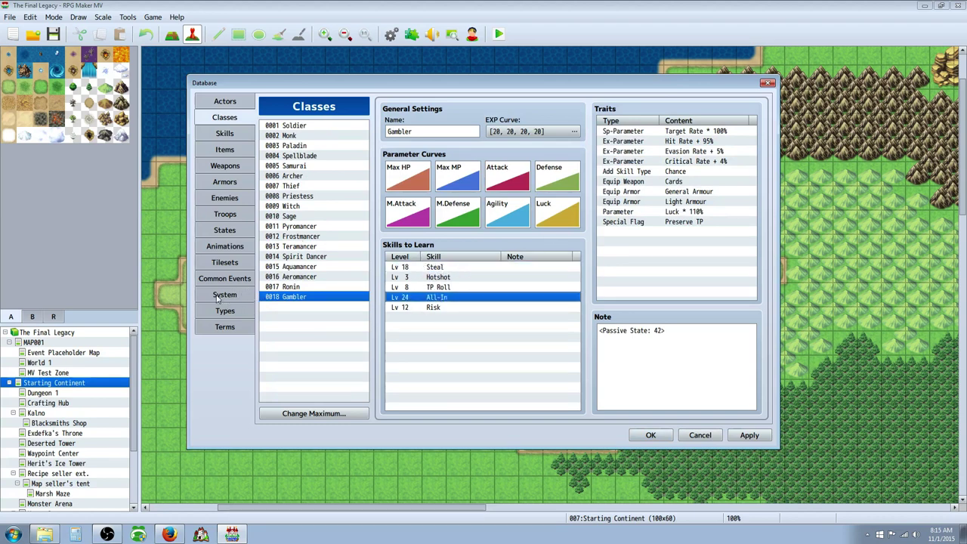
left_click(226, 165)
Step: Read the 0177 All-In skill's description, then show the Types page
left_click(227, 134)
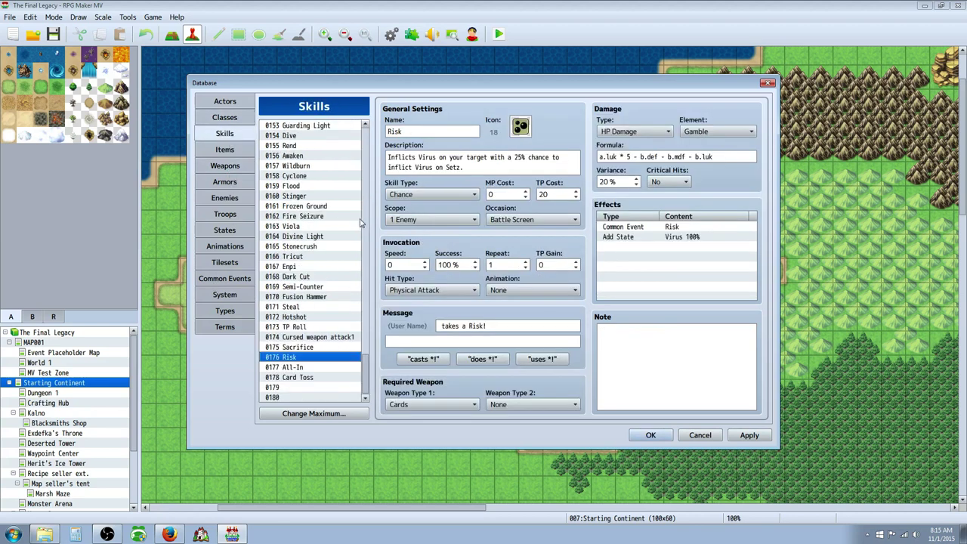
left_click(295, 367)
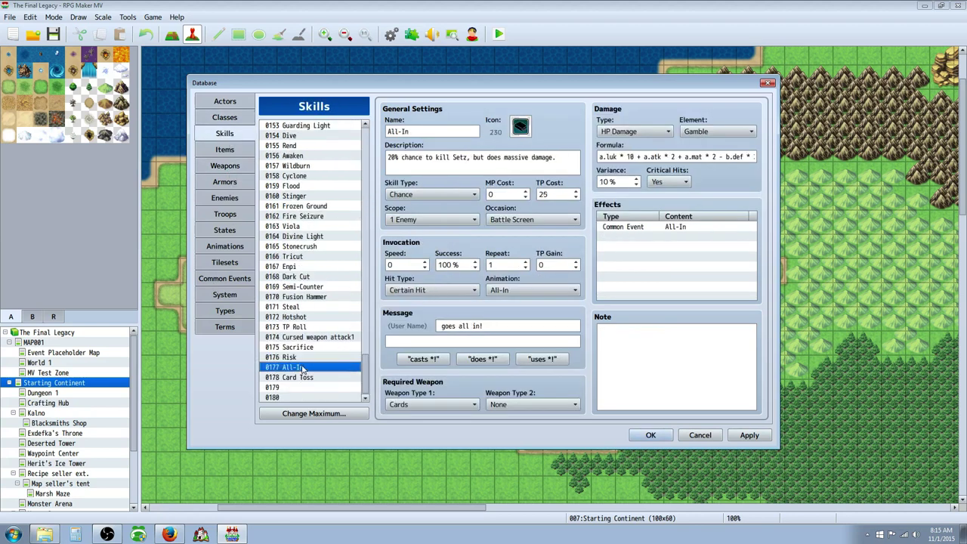
left_click(451, 156)
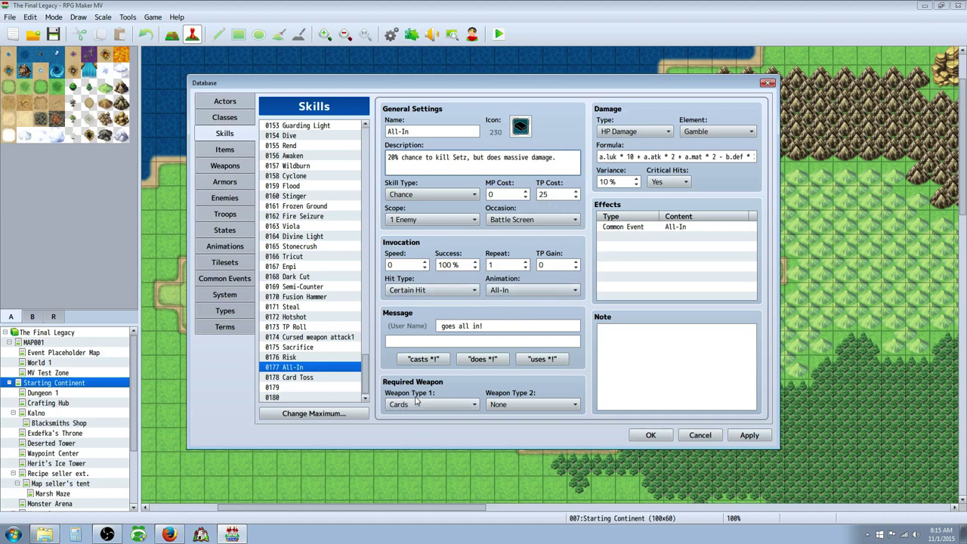
left_click(225, 311)
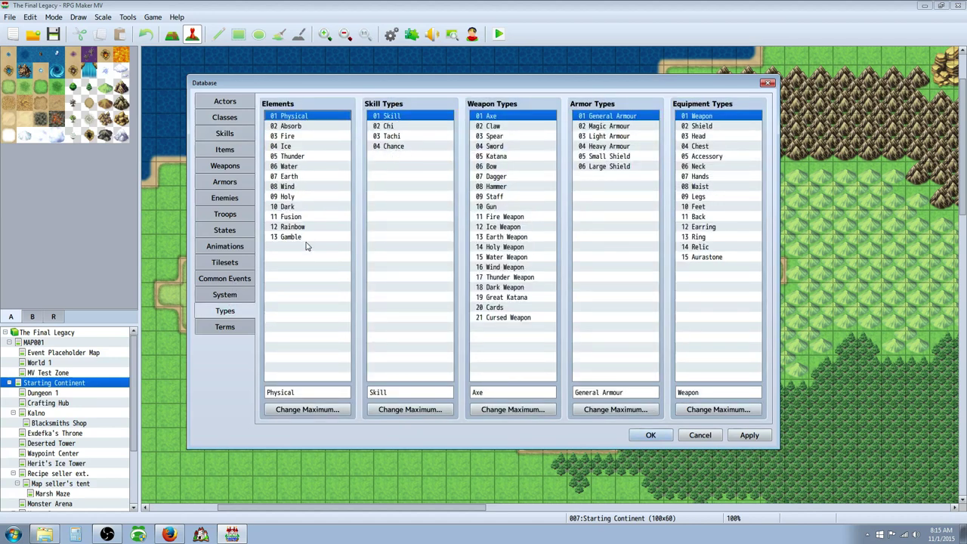
Step: Check the 20 Cards weapon type and the Attack skill's formula, then open 0178 Card Toss
left_click(494, 307)
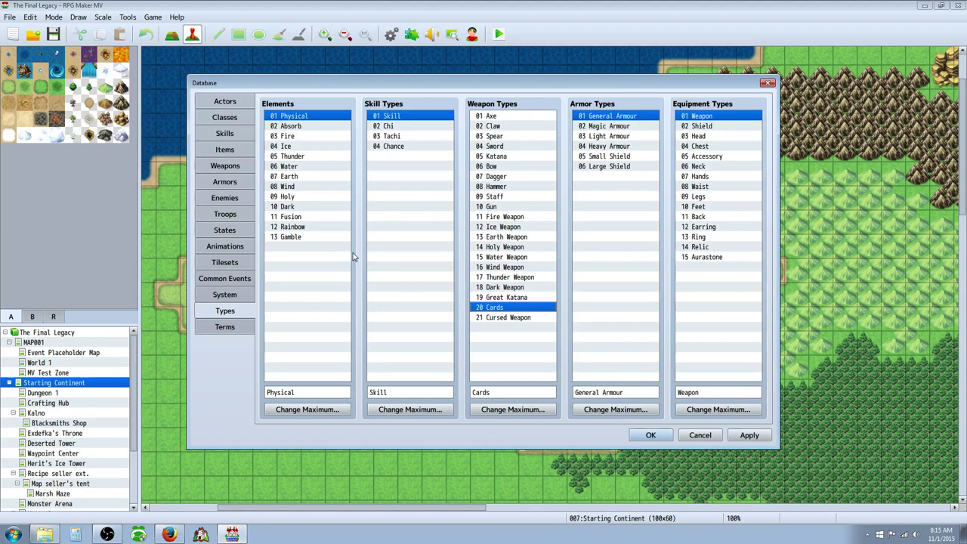
left_click(216, 138)
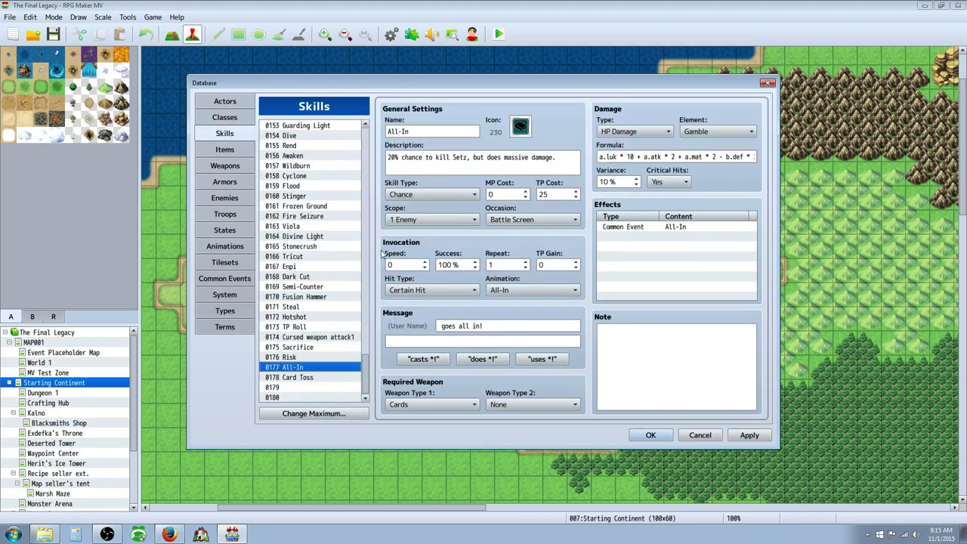
scroll(310, 227, "up", 20)
left_click(301, 126)
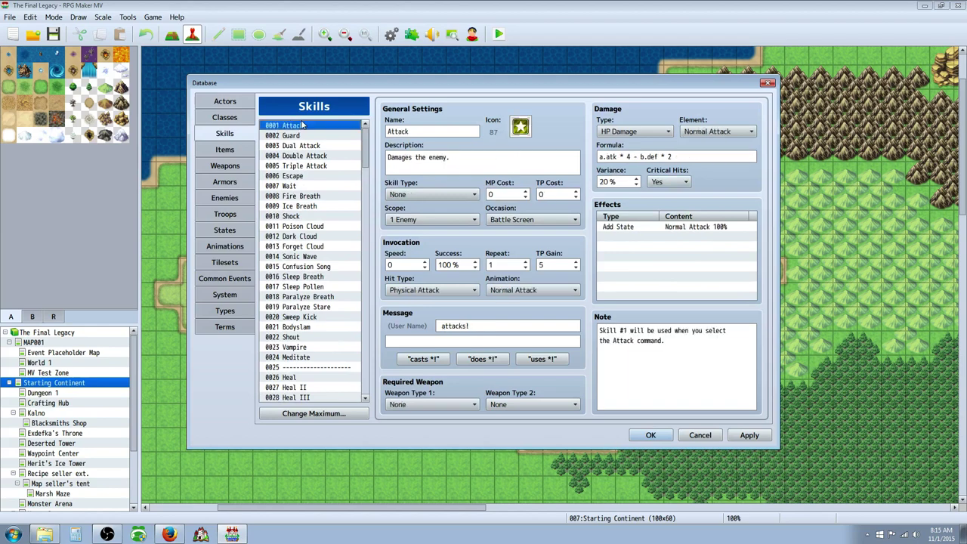
left_click_drag(363, 146, 374, 382)
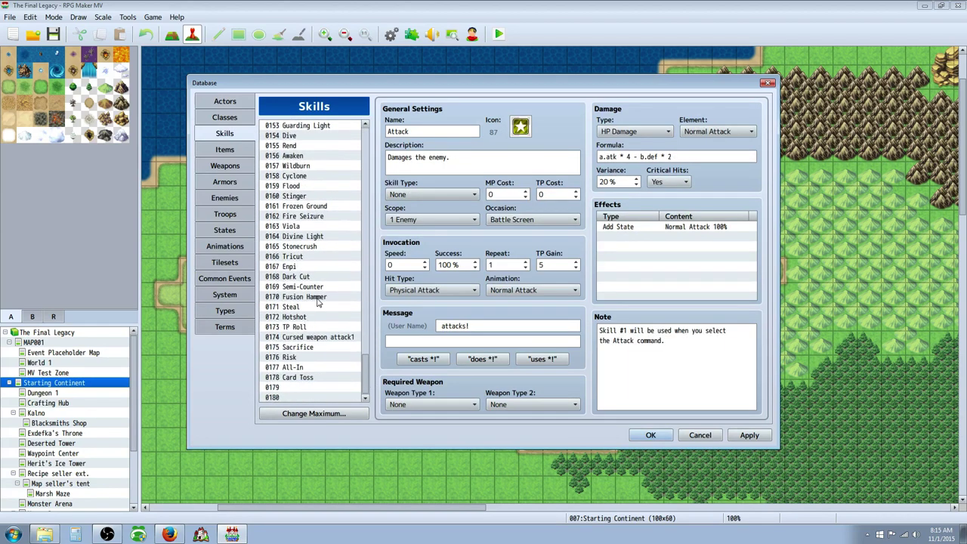
triple_click(611, 155)
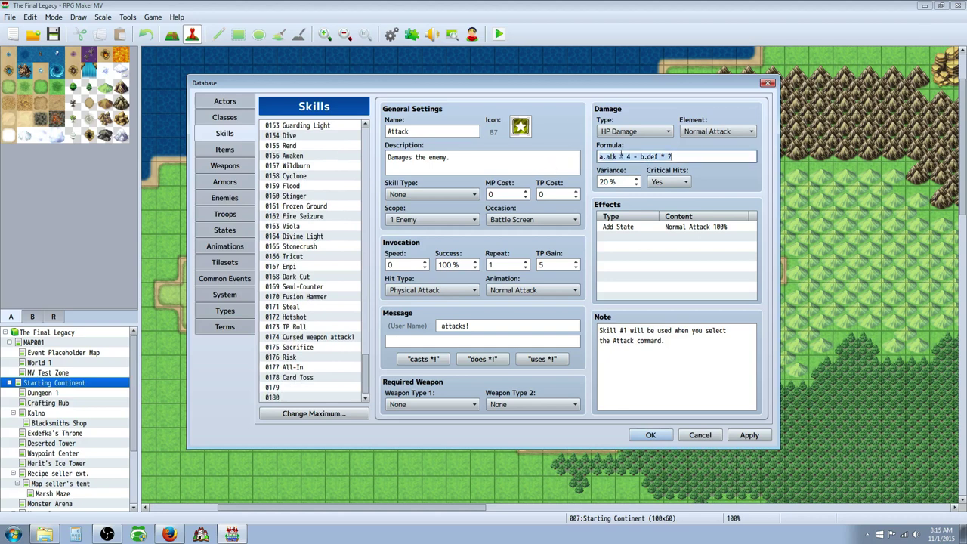
left_click(612, 156)
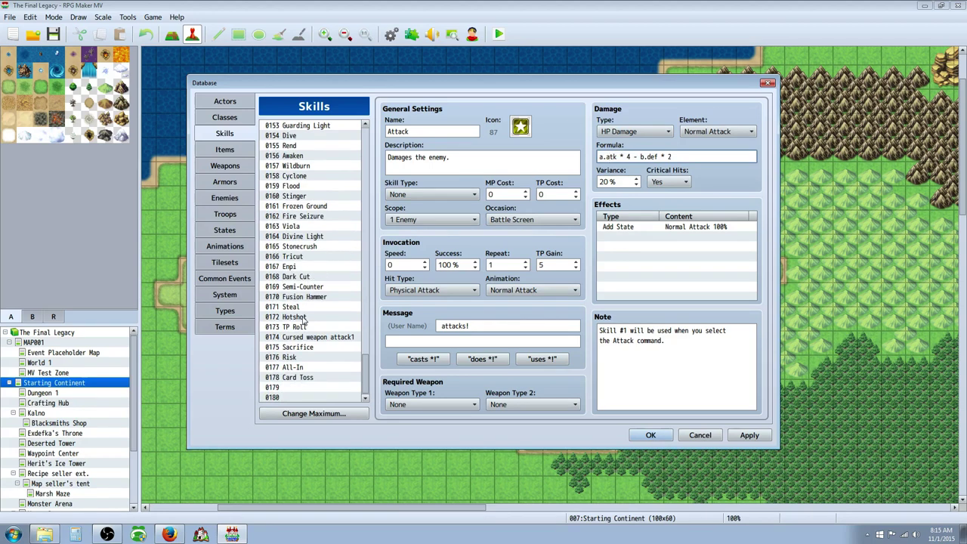
left_click(309, 377)
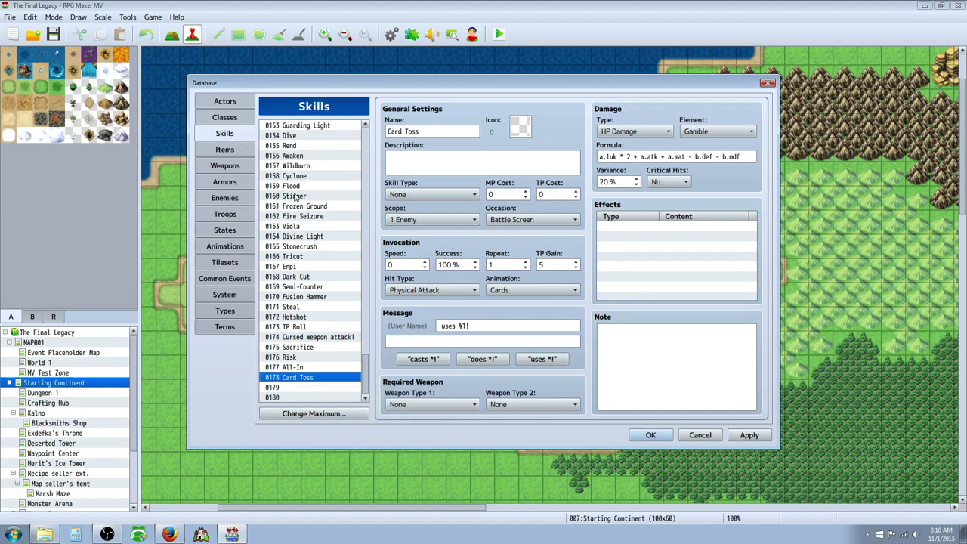
Step: Verify the 0077 Standard Deck note reads <skill_id:178>, then go back to Card Toss
left_click(227, 117)
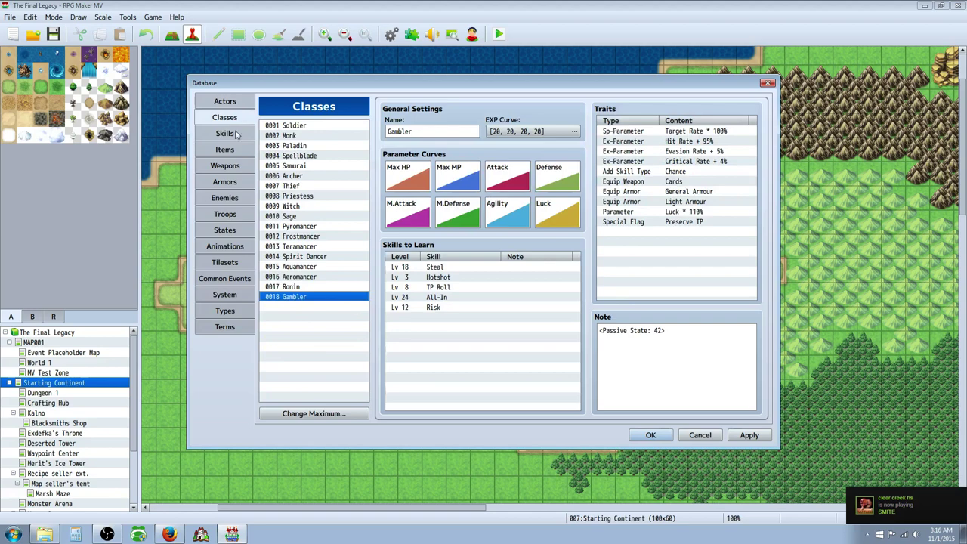
left_click(225, 133)
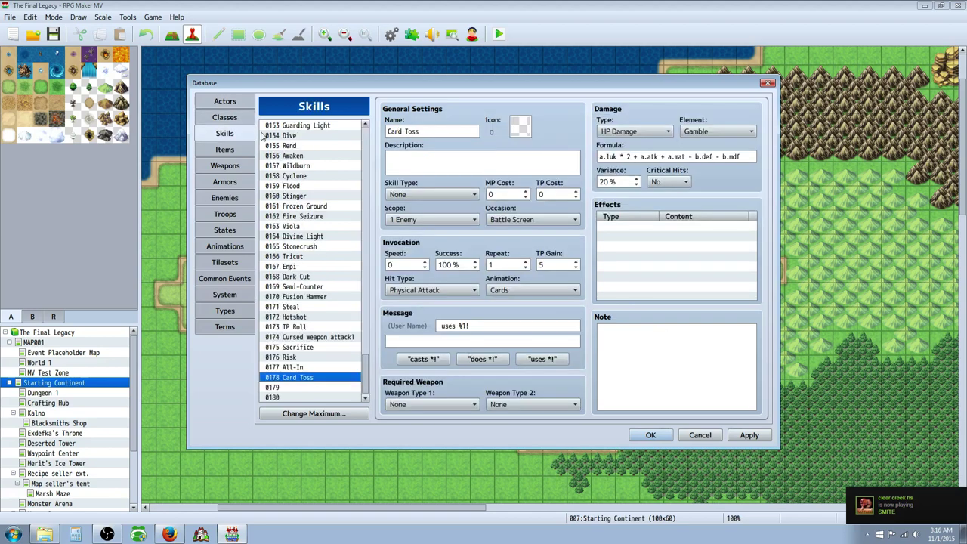
left_click(225, 165)
left_click_drag(370, 193, 370, 388)
left_click(320, 317)
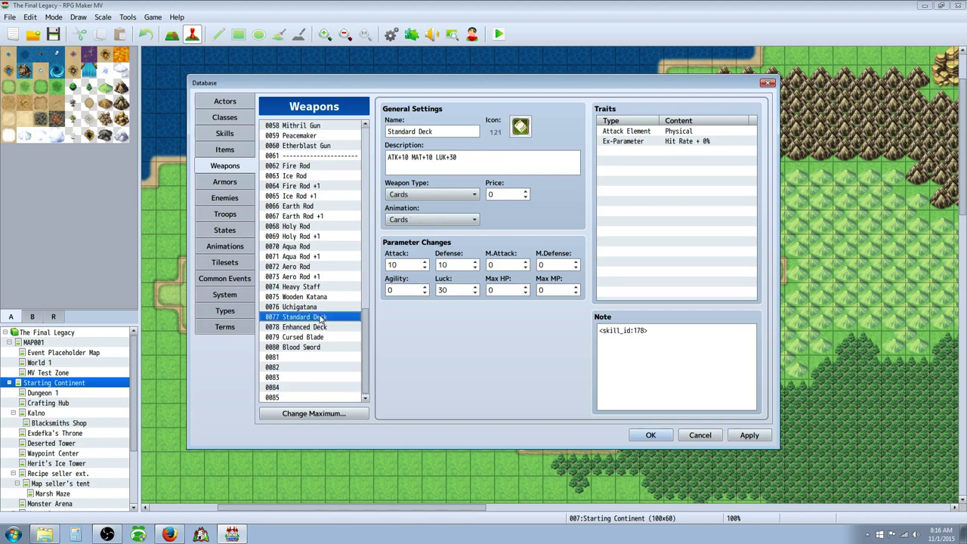
left_click(665, 342)
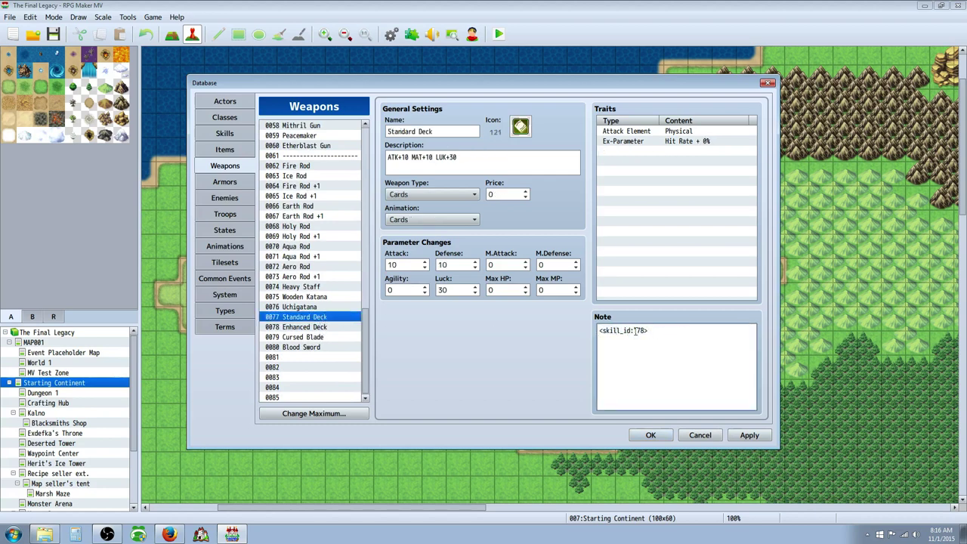
left_click_drag(635, 330, 645, 330)
left_click(224, 133)
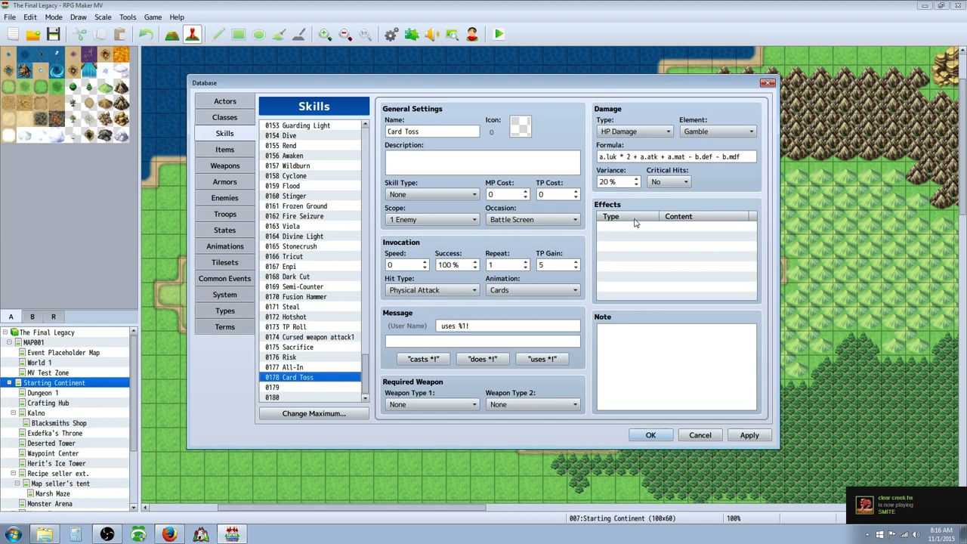
Step: Inspect Card Toss's formula, focusing on its b.def and b.mdf defense terms
left_click(622, 155)
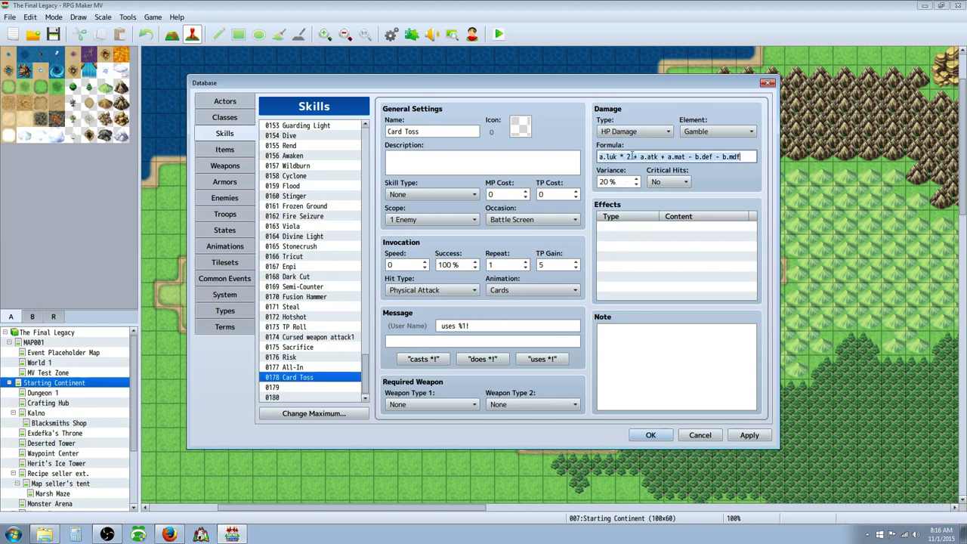
left_click(698, 157)
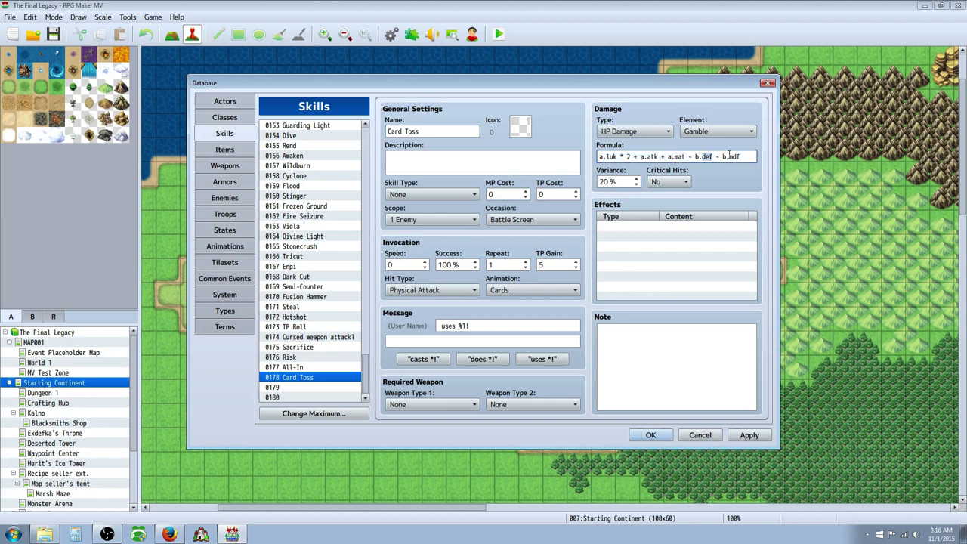
left_click(736, 156)
Step: Compare the Risk and Hotshot formulas, finishing on the 0177 All-In skill
left_click(298, 357)
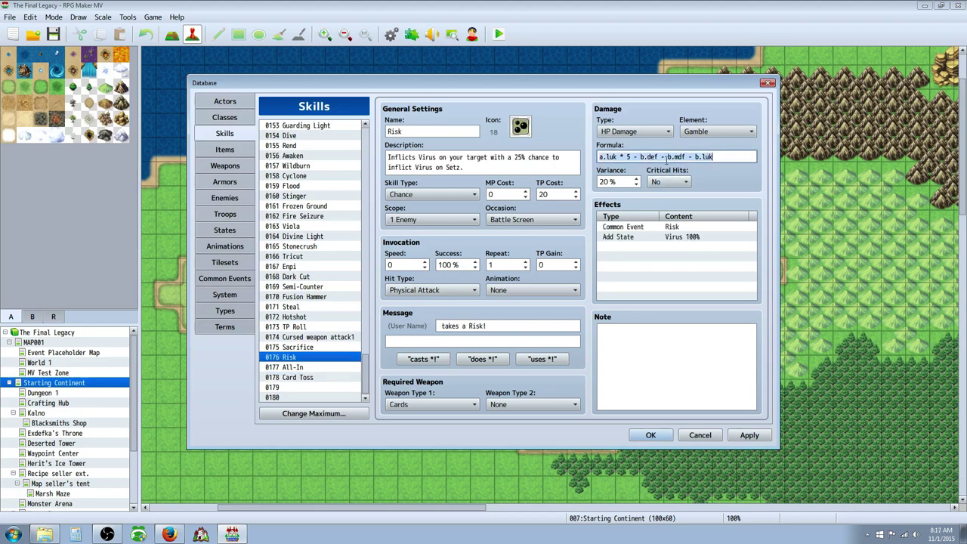
left_click(301, 317)
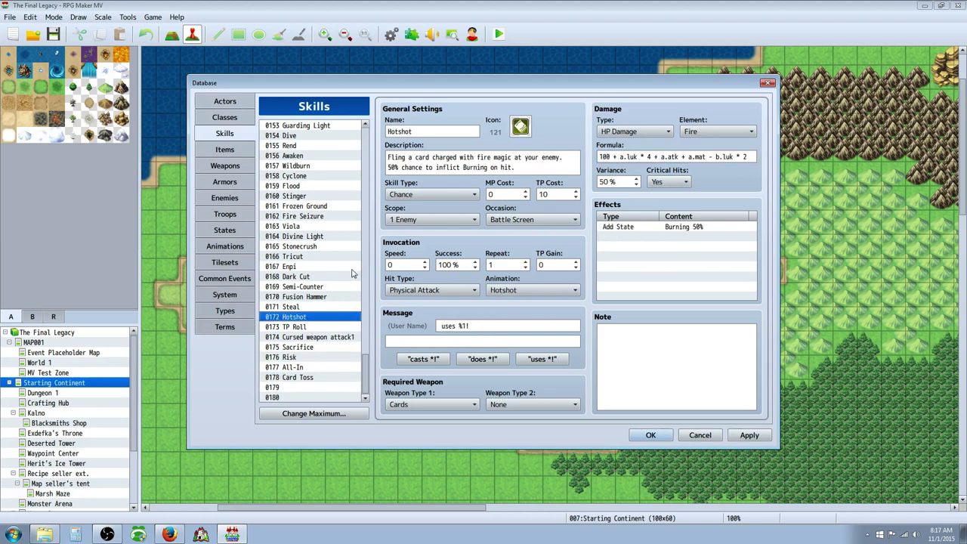
left_click(735, 156)
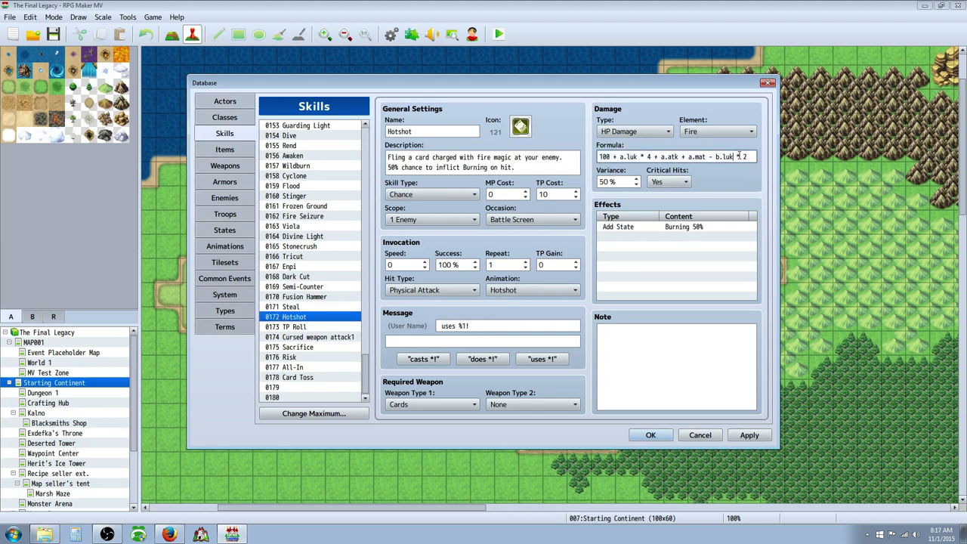
left_click(317, 377)
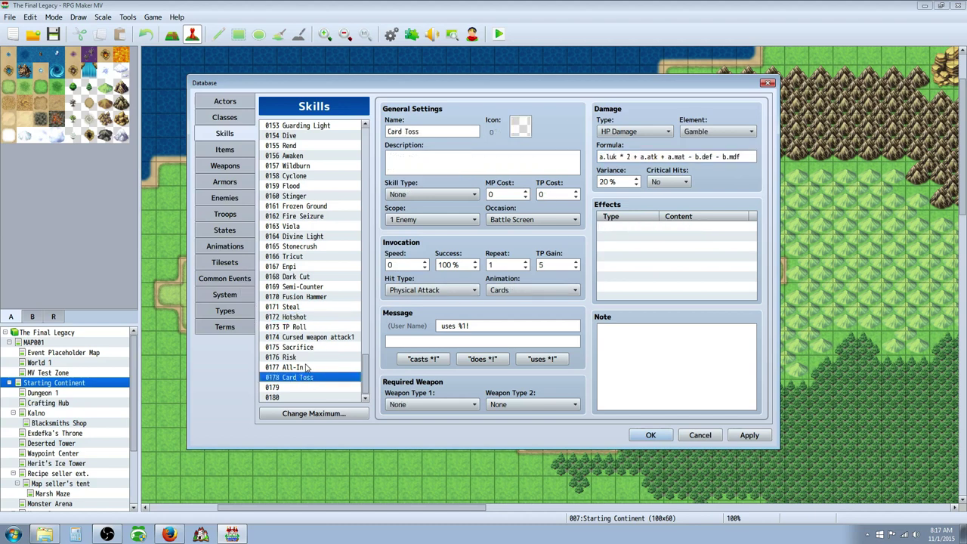
left_click(306, 367)
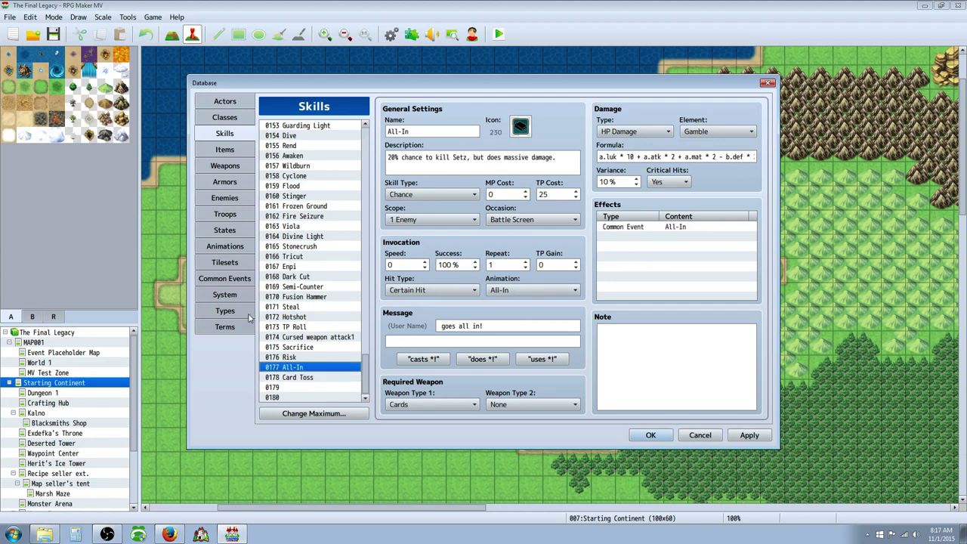
Step: Open common event 0051 Risk and start a new command on its empty last line
left_click(224, 278)
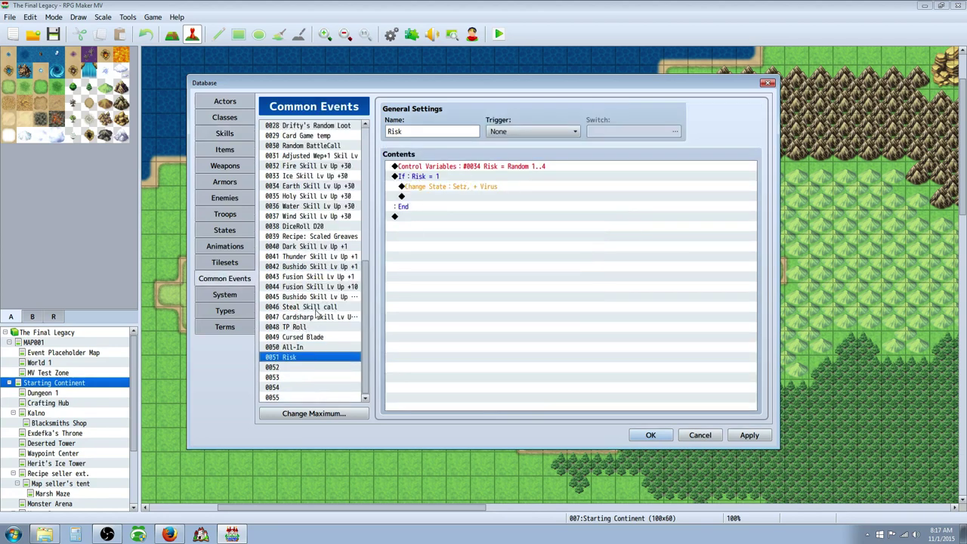
right_click(398, 229)
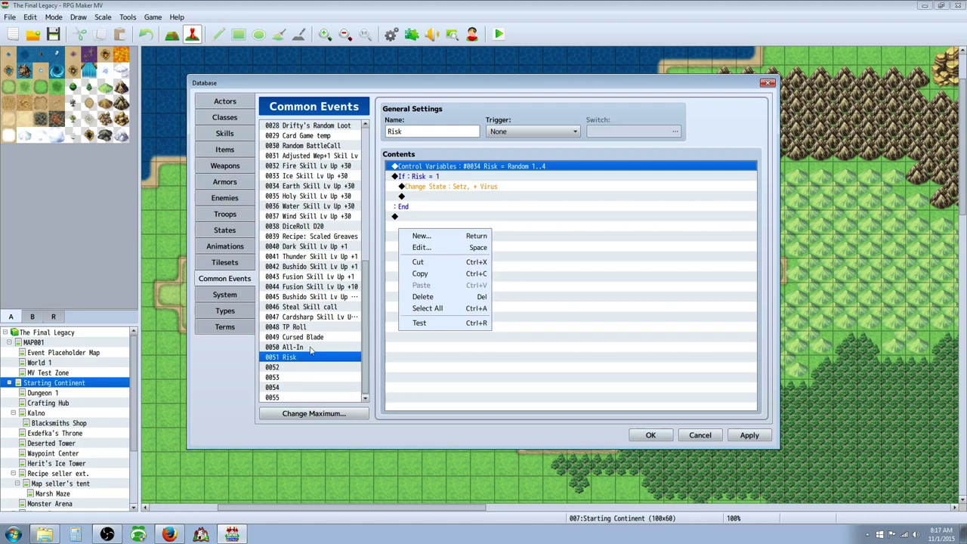
left_click(397, 218)
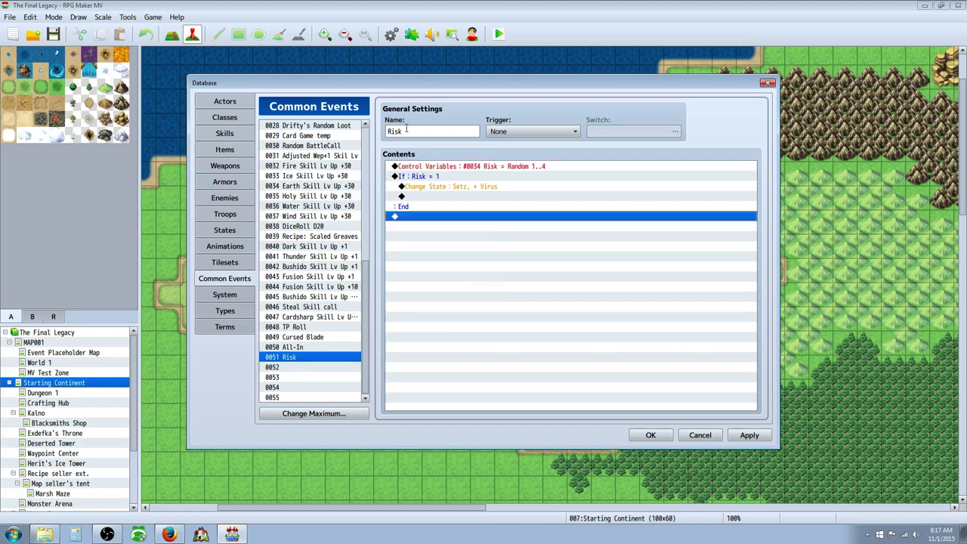
right_click(408, 217)
left_click(430, 227)
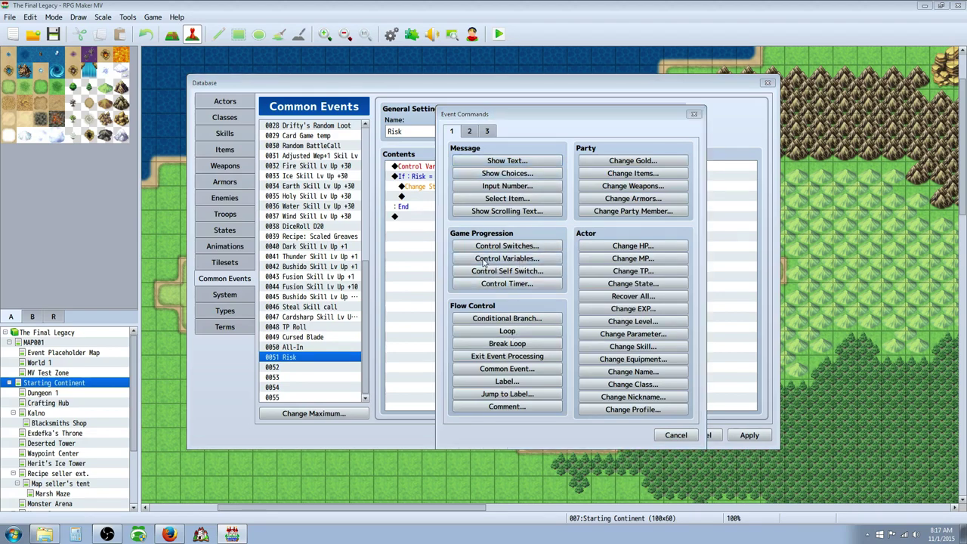
Step: Start a new Control Variables command and pick the Risk variable
left_click(523, 259)
left_click(612, 206)
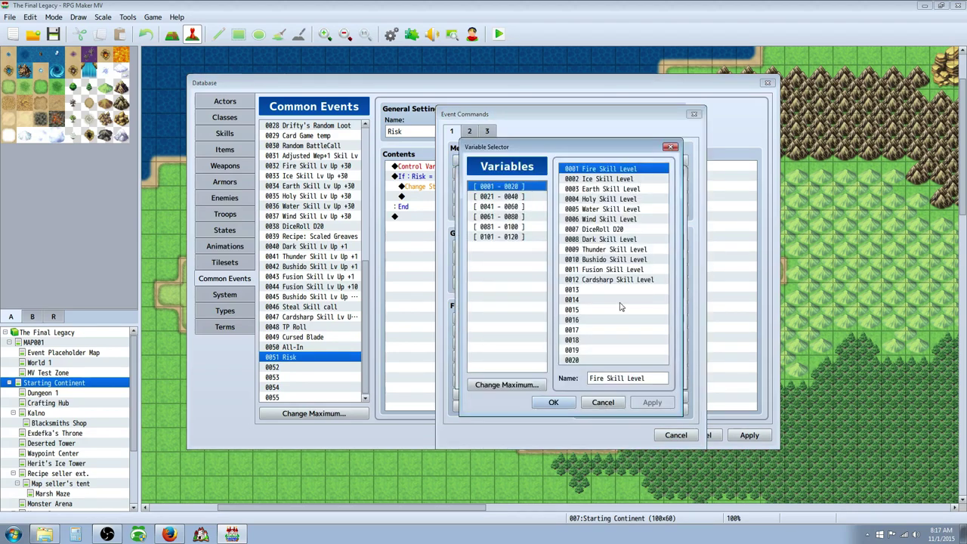
left_click(511, 196)
left_click(596, 300)
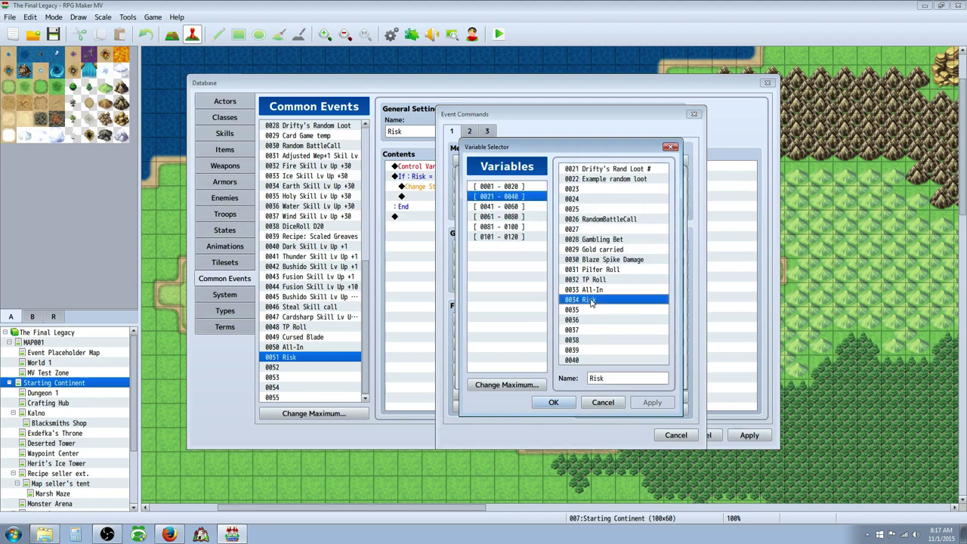
left_click(593, 310)
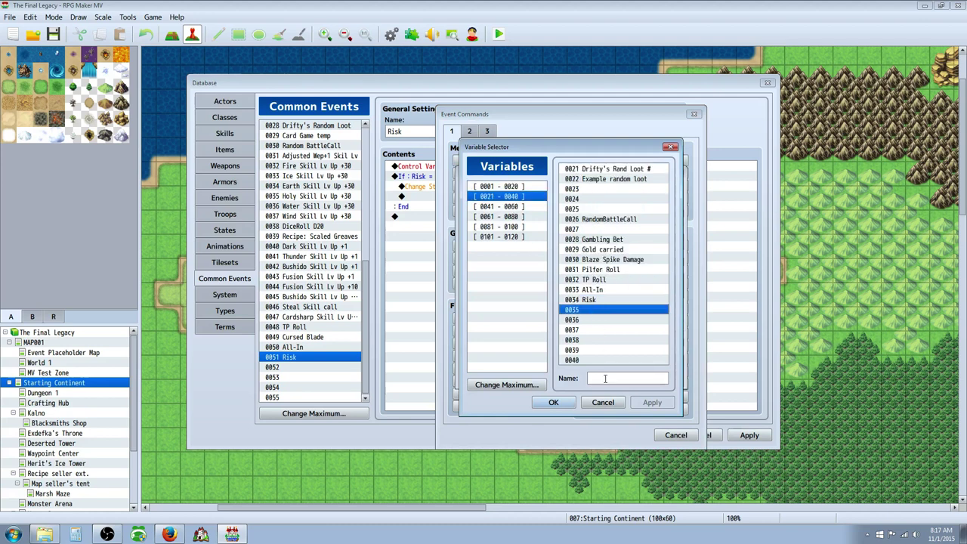
left_click(598, 300)
left_click(602, 402)
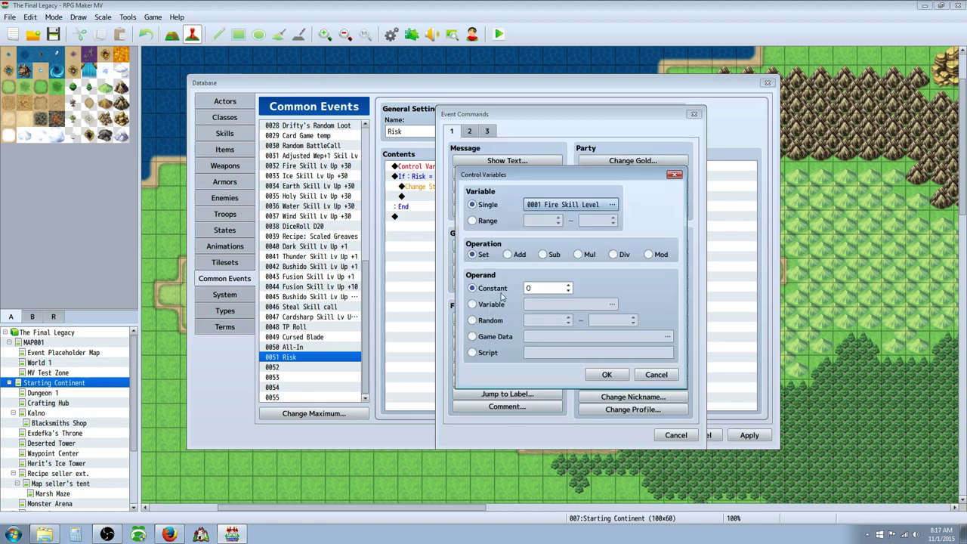
Step: Try a Random range with 10 as its value, then discard the variable command
left_click(490, 321)
left_click(545, 319)
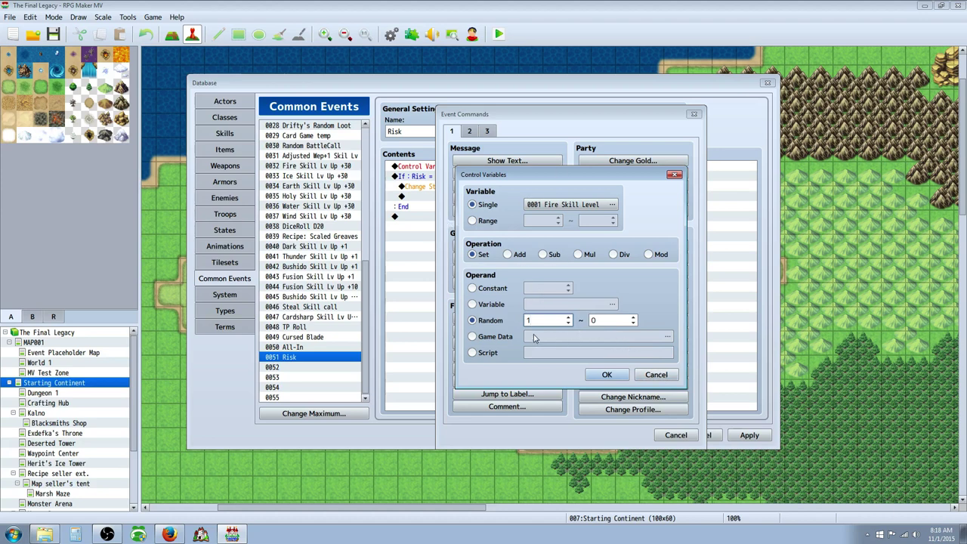
left_click(601, 319)
key("shift+Tab")
key("Tab")
key("shift+Tab")
type("10")
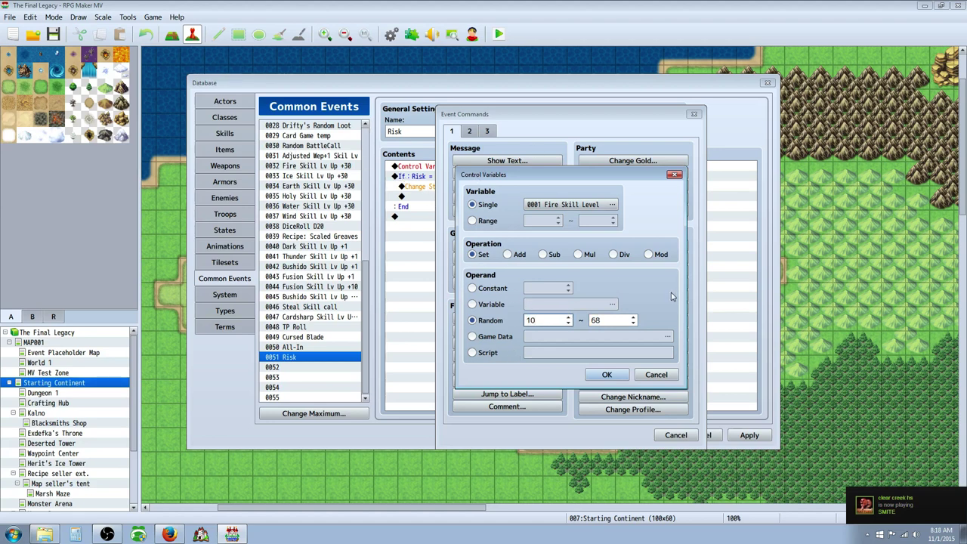
left_click(656, 374)
Step: Add a conditional branch testing whether the Risk variable equals 1
left_click(671, 432)
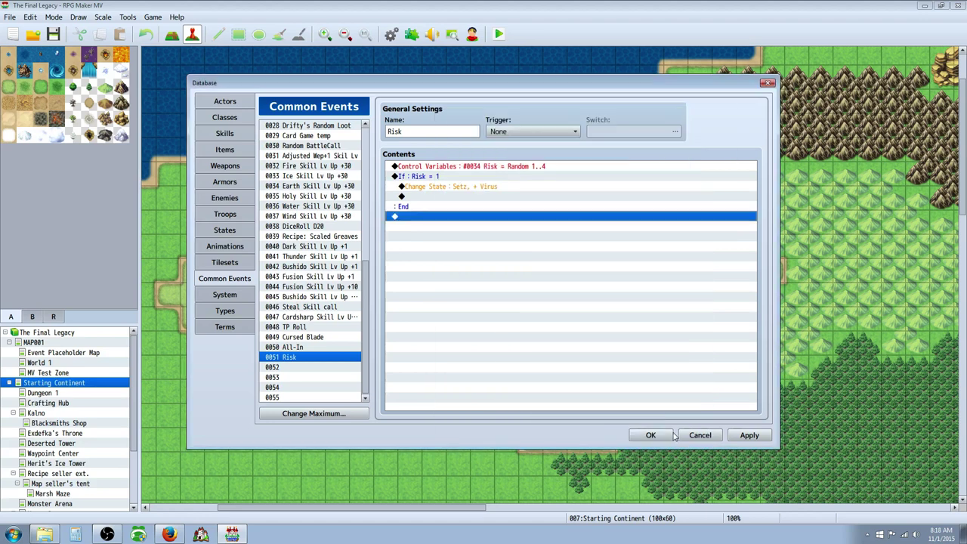
left_click(496, 167)
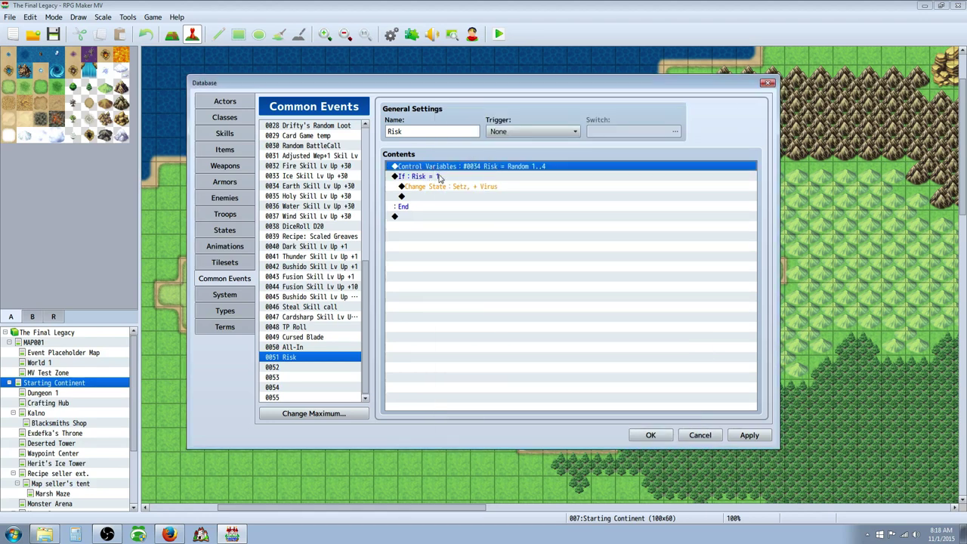
right_click(414, 232)
right_click(406, 225)
left_click(434, 234)
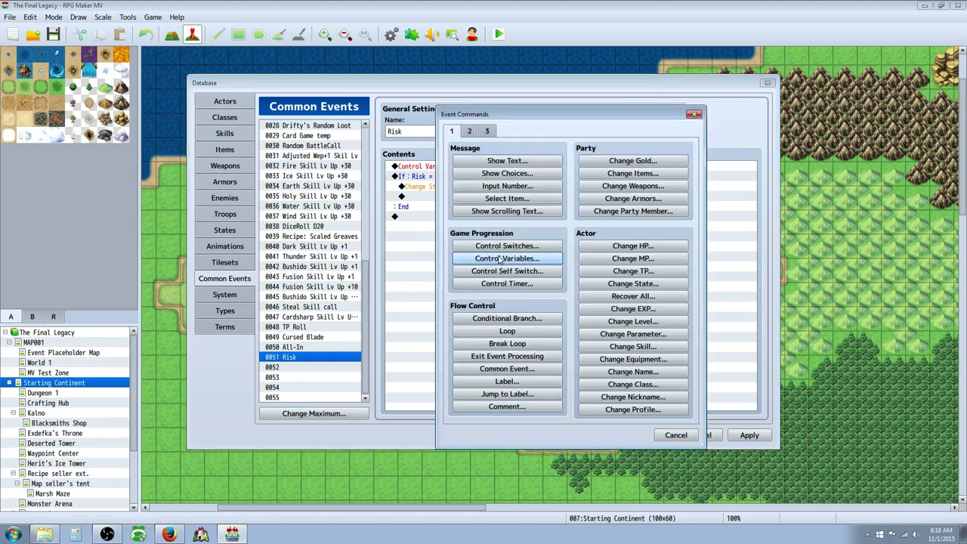
left_click(498, 318)
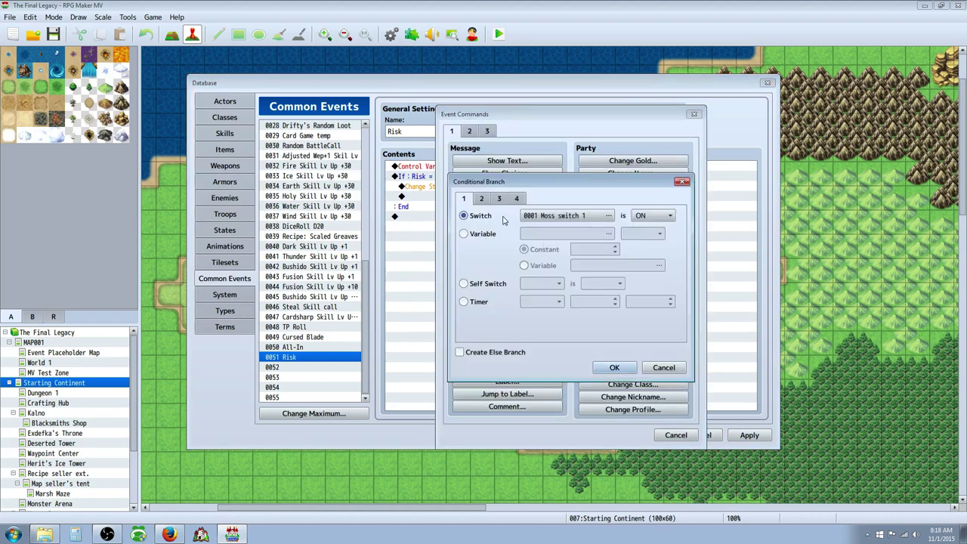
left_click(481, 233)
left_click(608, 233)
left_click(630, 300)
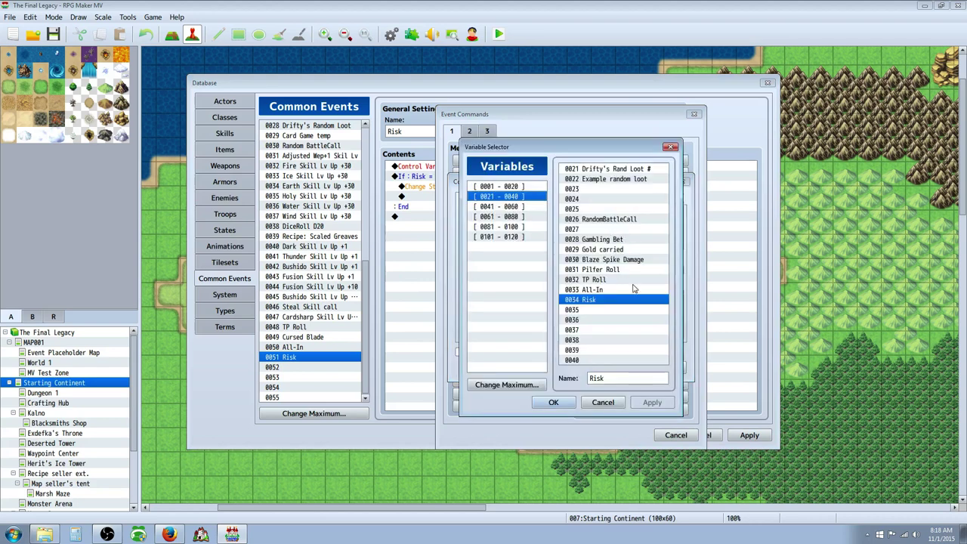
left_click(560, 398)
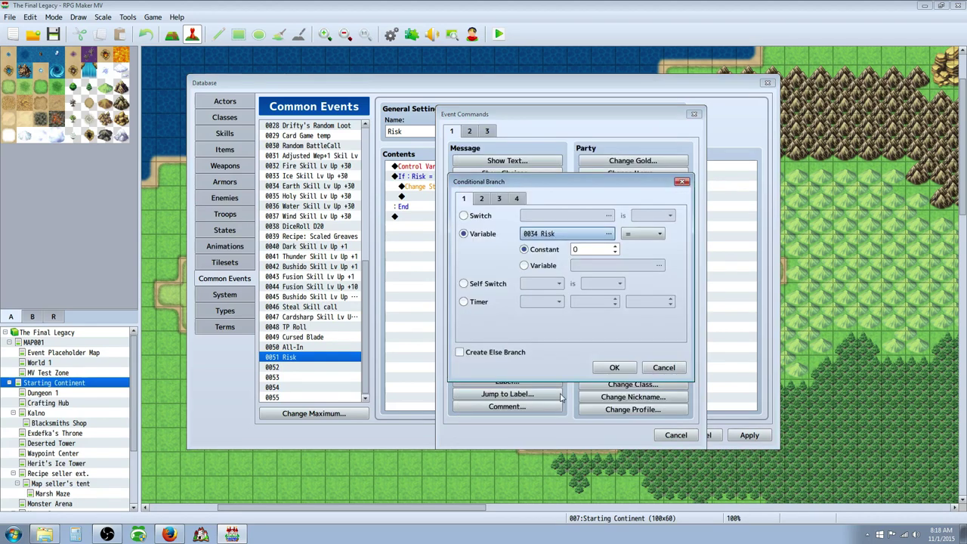
left_click(615, 246)
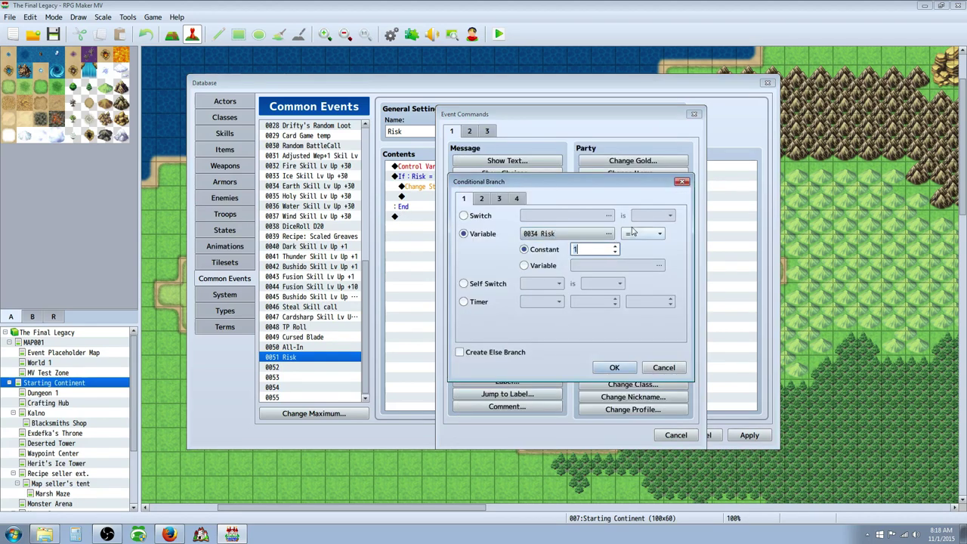
left_click(614, 367)
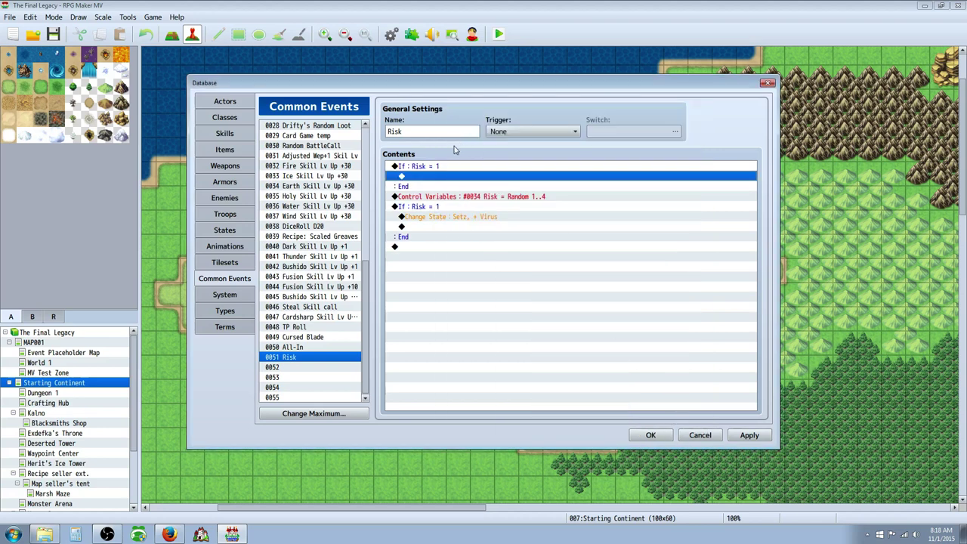
Step: Inside the branch, add a Change State command giving fixed actor Setz the Virus state
left_click(454, 217)
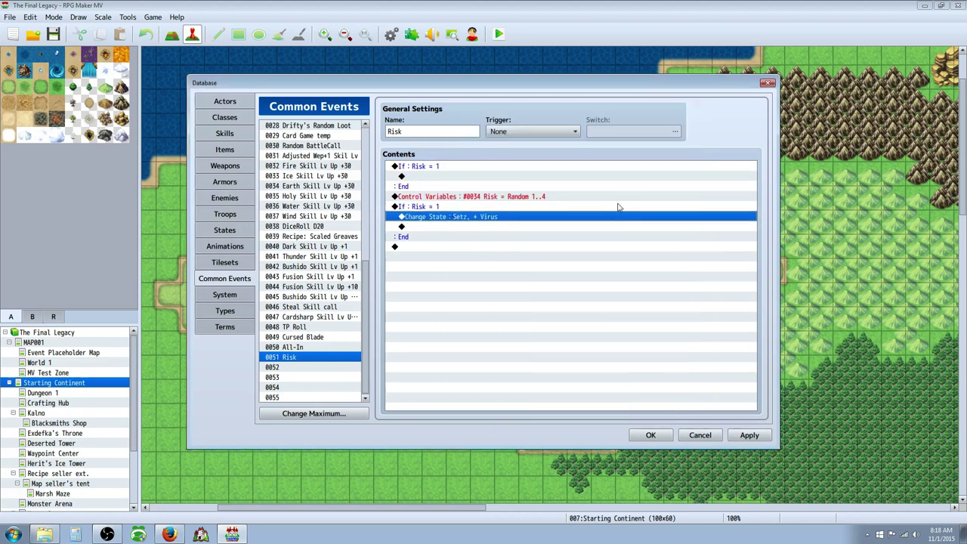
right_click(438, 228)
left_click(453, 251)
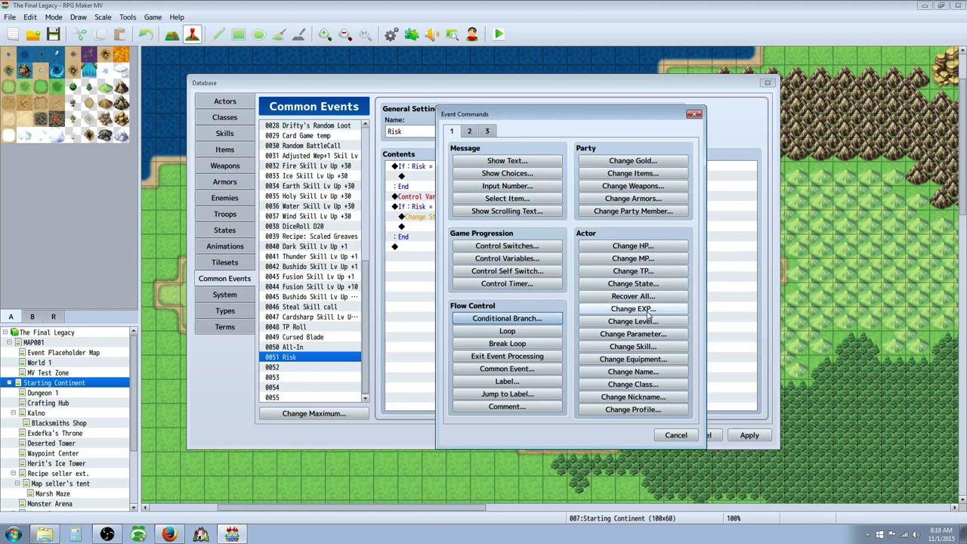
left_click(649, 284)
left_click(618, 245)
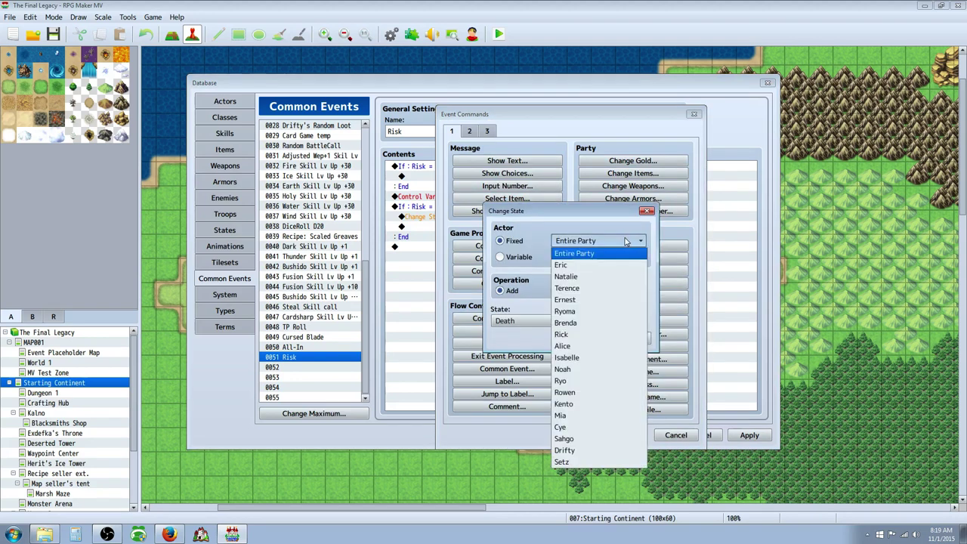
left_click(514, 258)
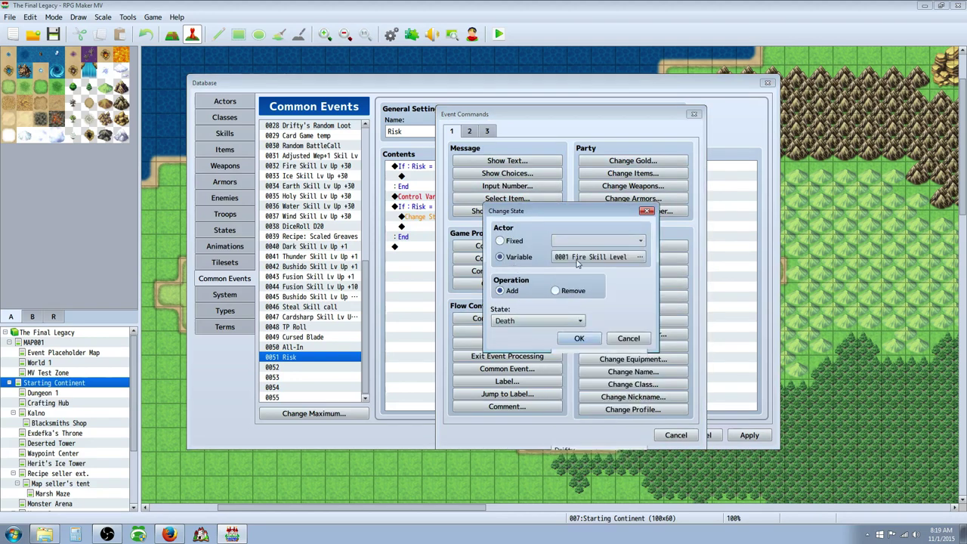
left_click(514, 240)
left_click(614, 241)
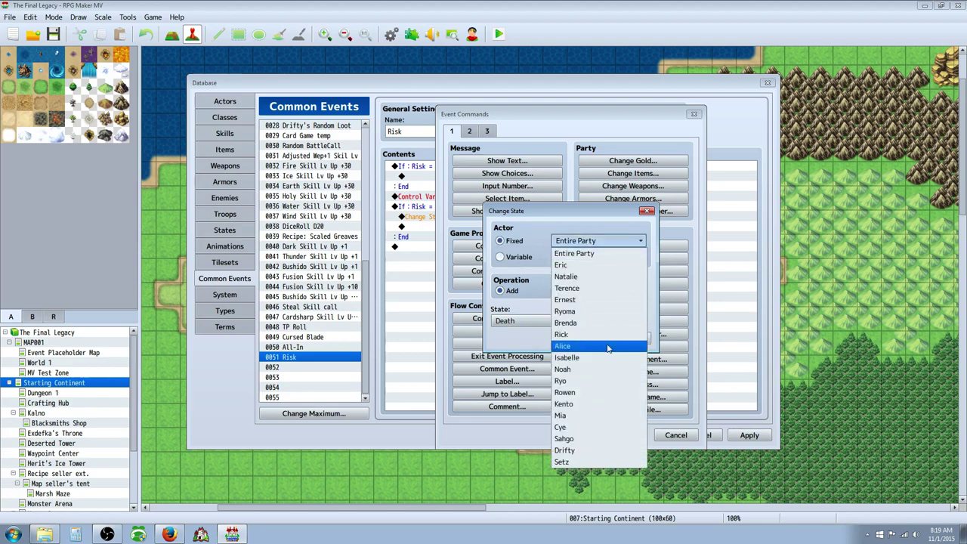
left_click(589, 463)
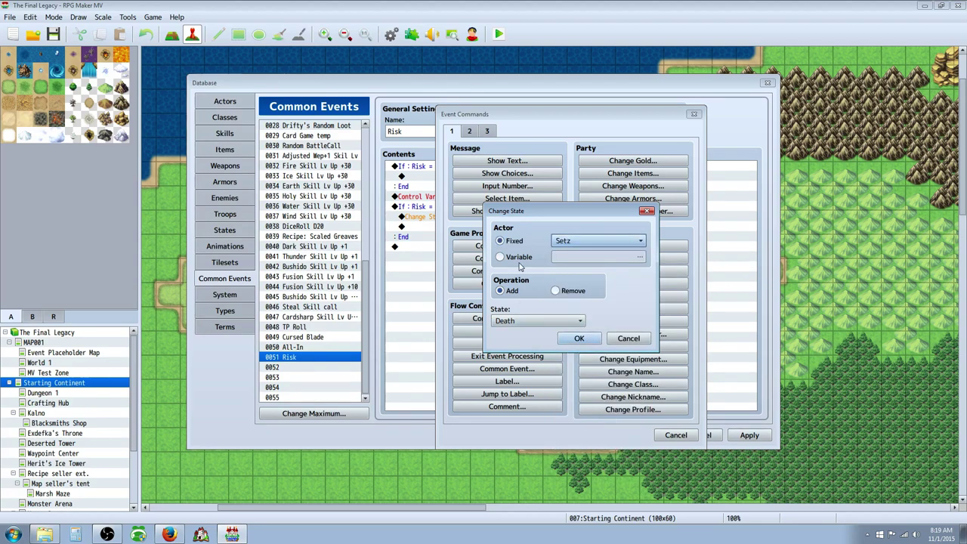
left_click(523, 321)
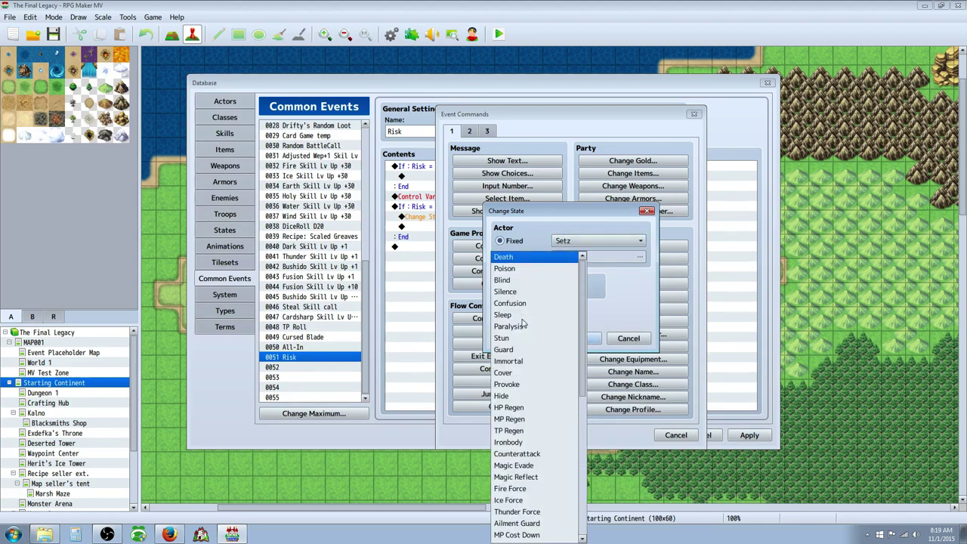
scroll(531, 453, "down", 9)
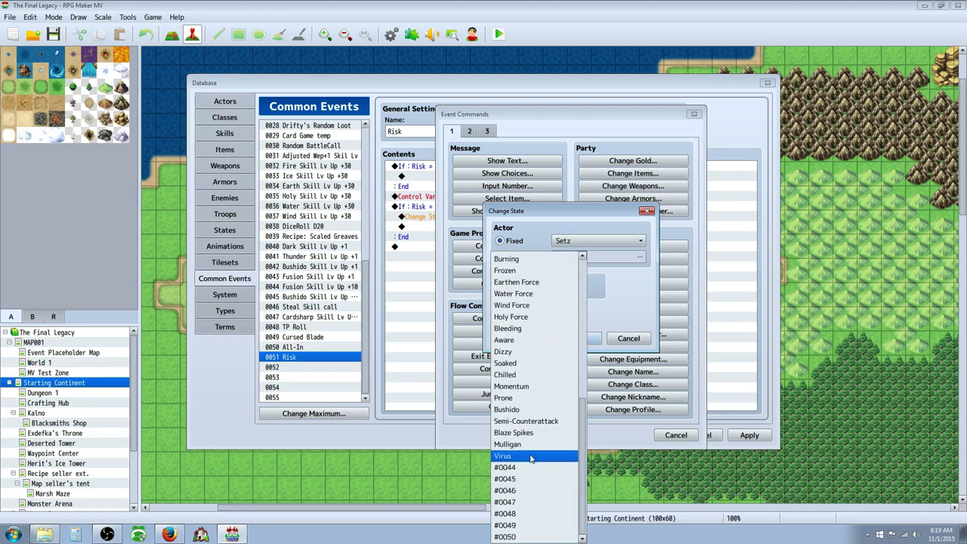
left_click(531, 456)
left_click(628, 338)
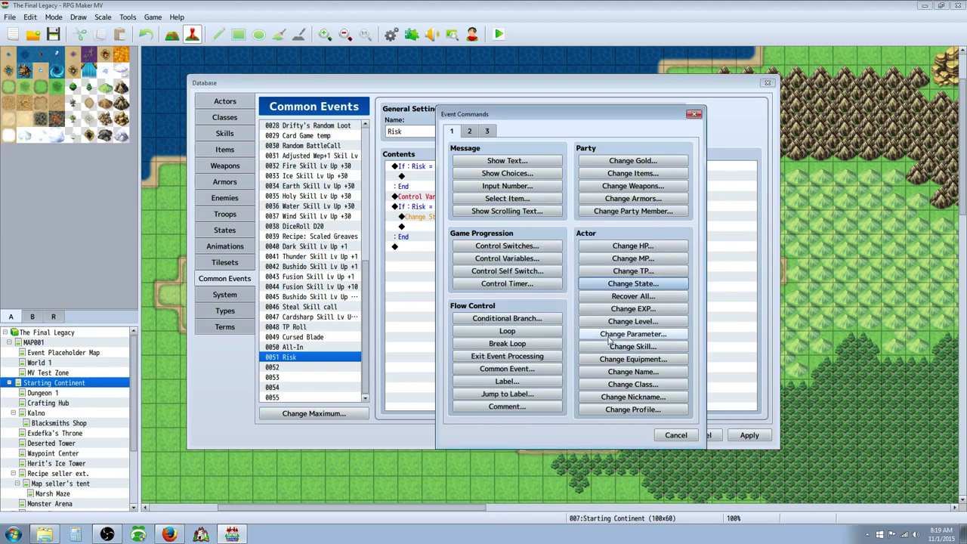
left_click(678, 438)
Step: Delete the empty first If : Risk = 1 block
left_click(454, 210)
left_click(462, 188)
left_click(441, 204)
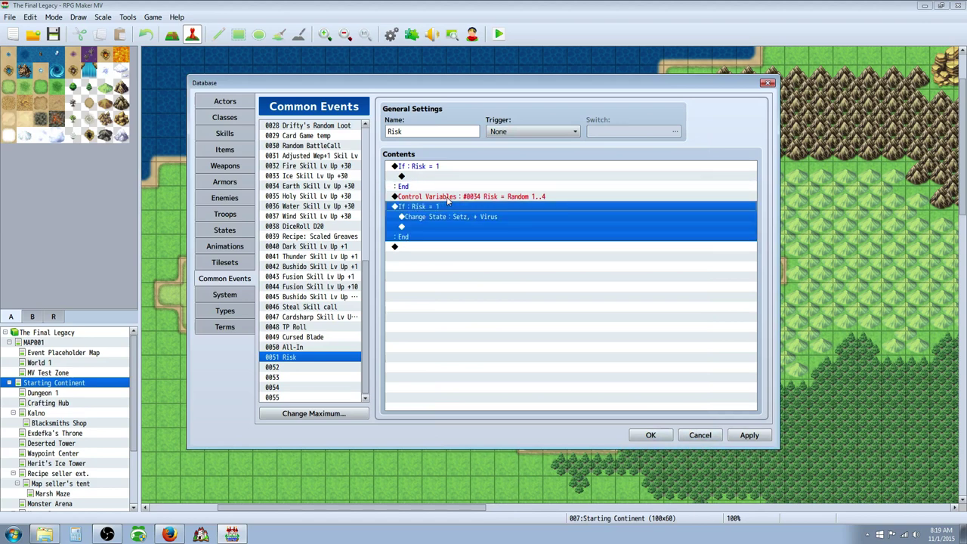
left_click(451, 185)
left_click(441, 165)
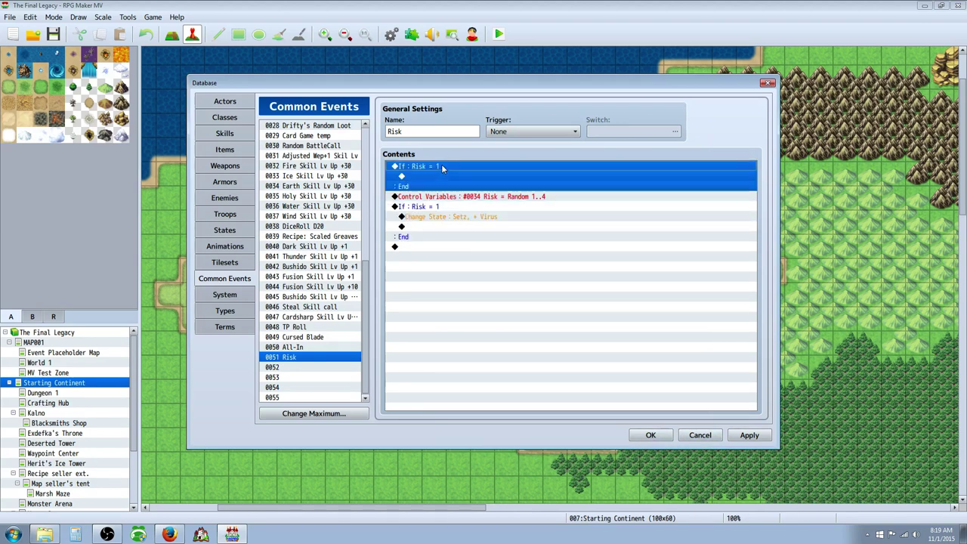
key("Delete")
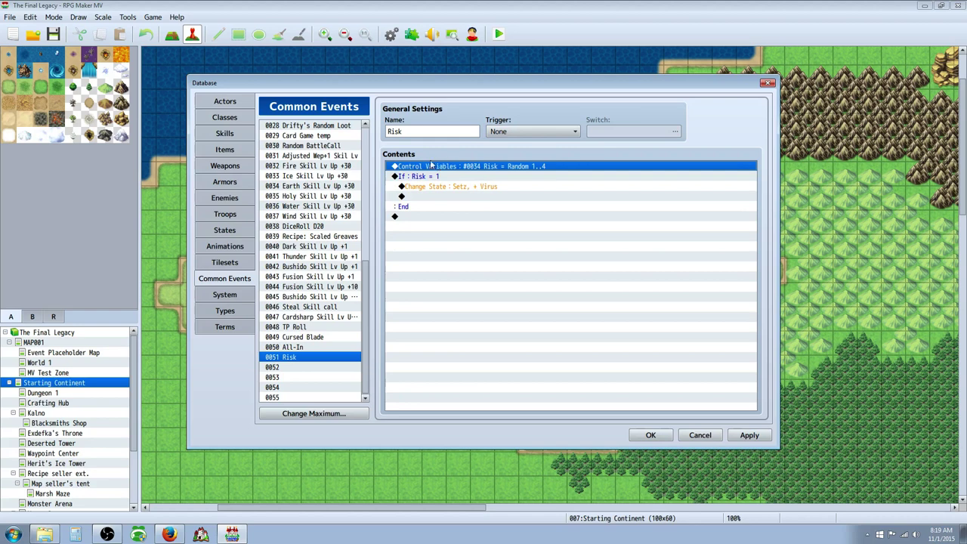
Step: Review the All-In and Risk skills' Effects: common event calls and Virus 100% add-state
left_click(227, 132)
left_click(673, 227)
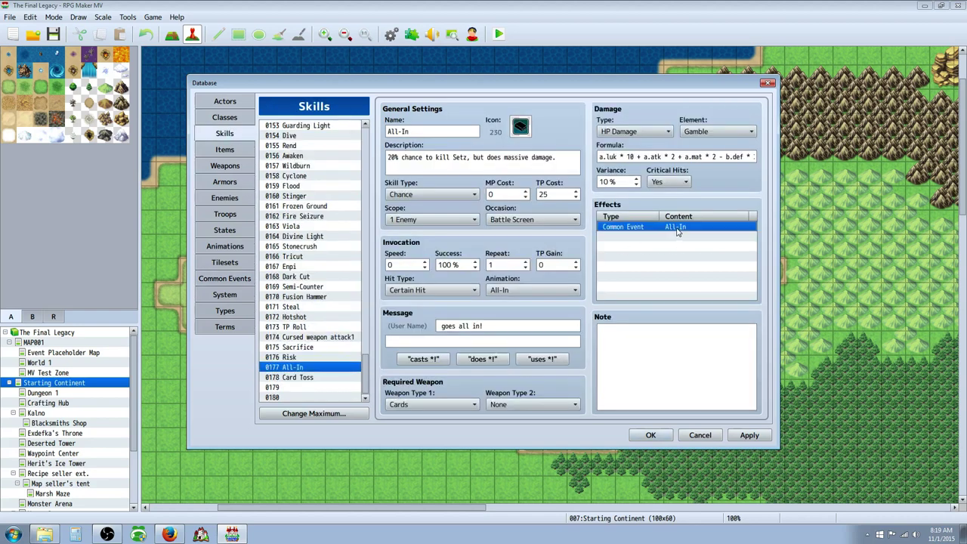
left_click(293, 358)
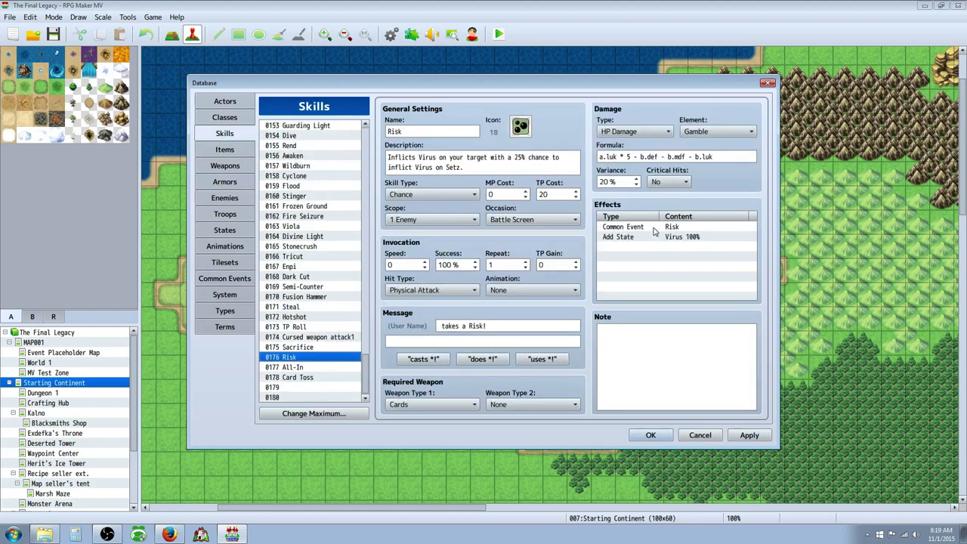
left_click(653, 229)
left_click(640, 238)
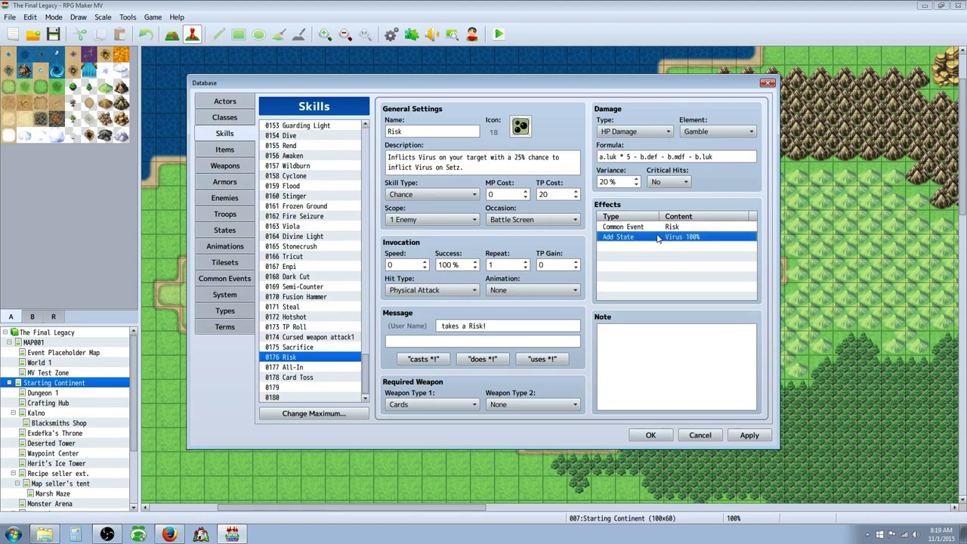
left_click(664, 227)
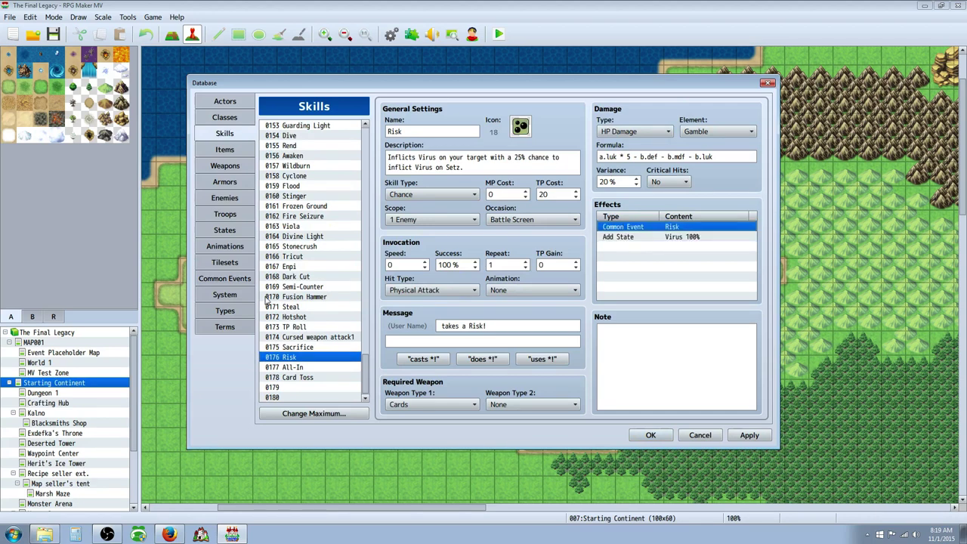
Step: Inspect the Risk common event's roll, then open 0050 All-In and its Random 1..5 roll
left_click(225, 278)
left_click(450, 167)
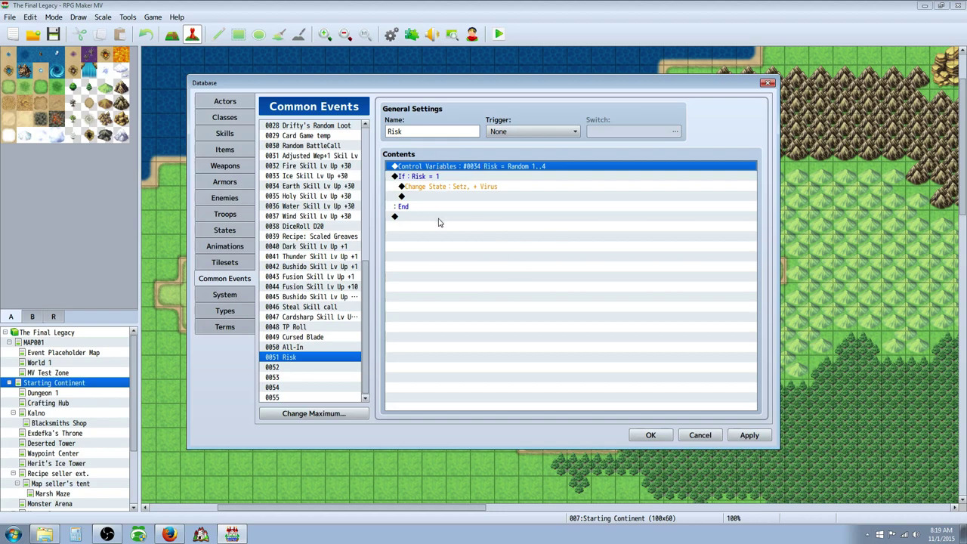
left_click(298, 348)
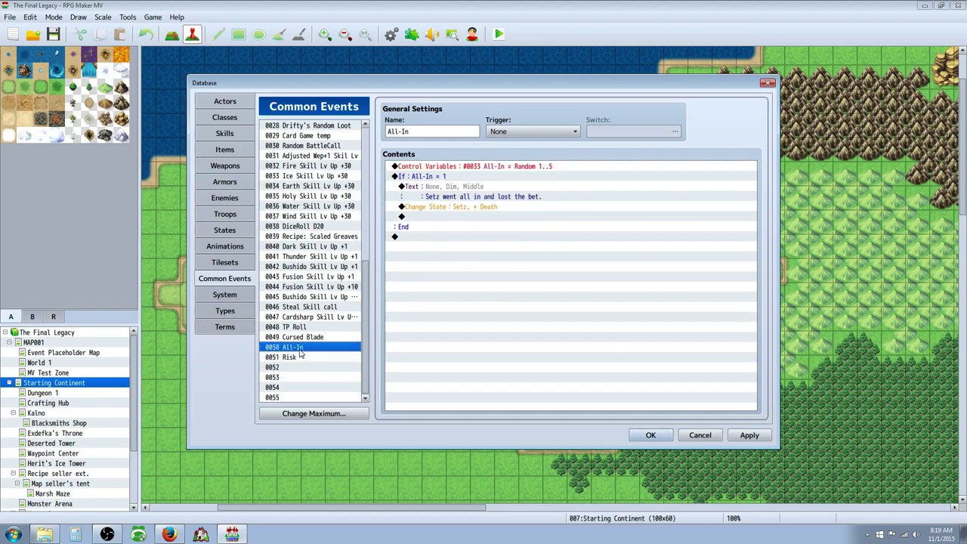
left_click(446, 167)
left_click(443, 177)
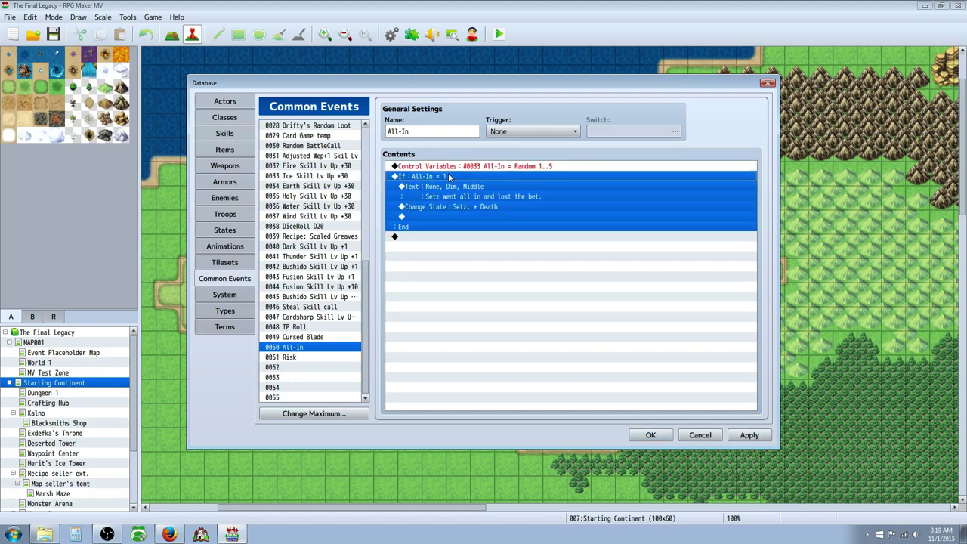
left_click(559, 168)
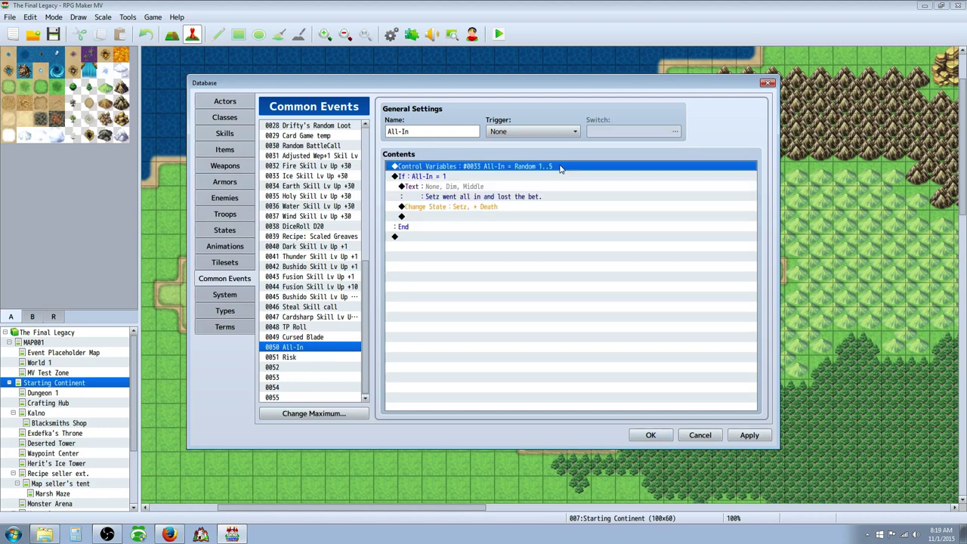
Step: Review All-In's lost-bet message and Death state for Setz, then apply the changes
left_click(442, 178)
left_click(456, 197)
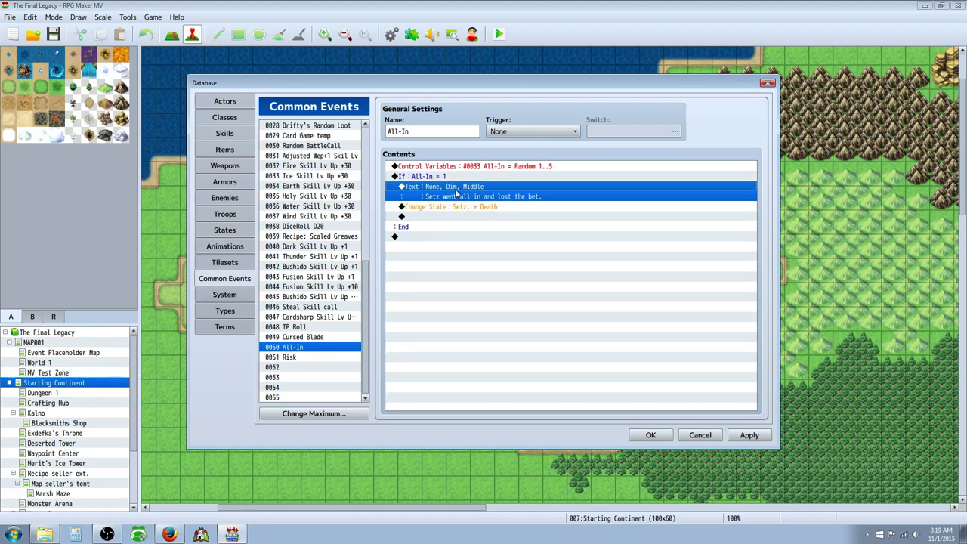
left_click(449, 178)
left_click(451, 197)
left_click(452, 209)
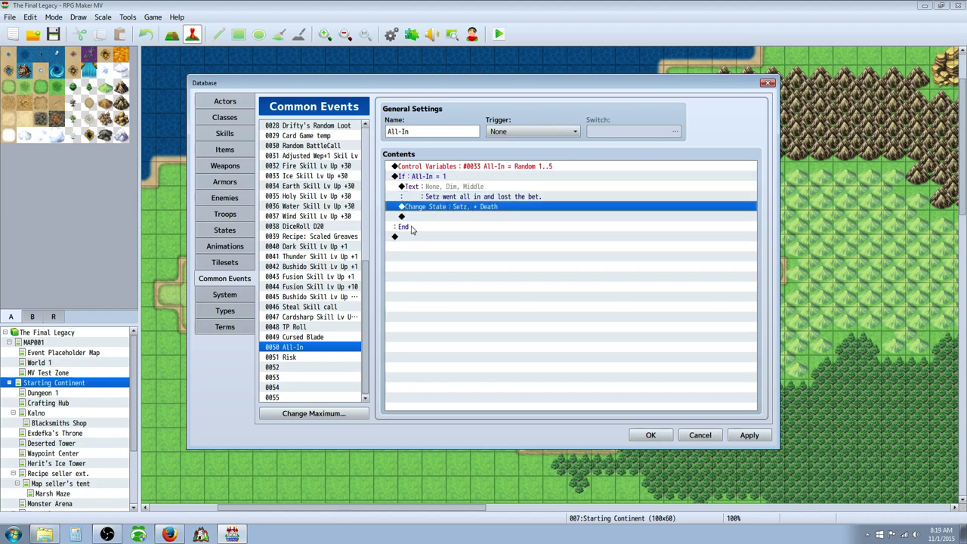
left_click(727, 438)
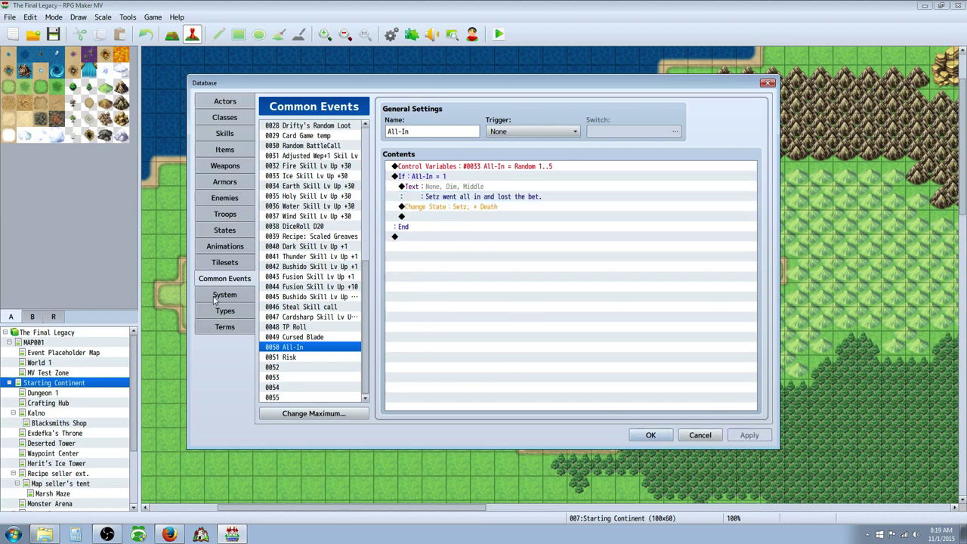
Step: Browse the Skills list, checking All-In and the Card Toss skill
left_click(224, 263)
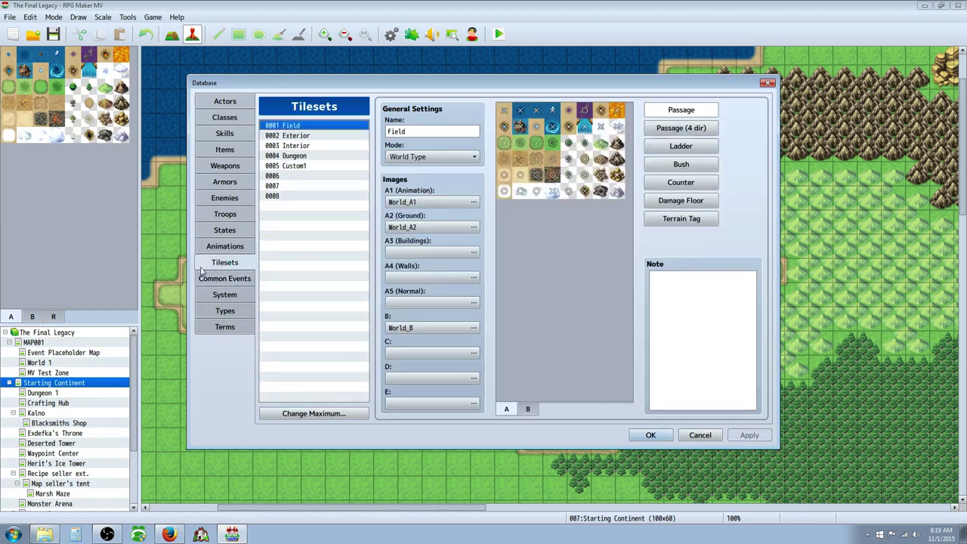
left_click(233, 137)
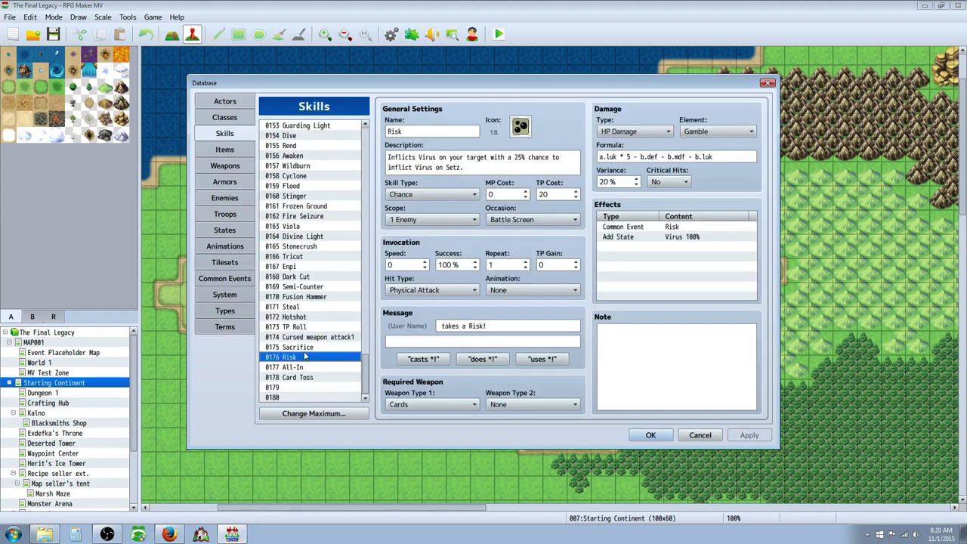
key("Up")
key("Down")
key("Down")
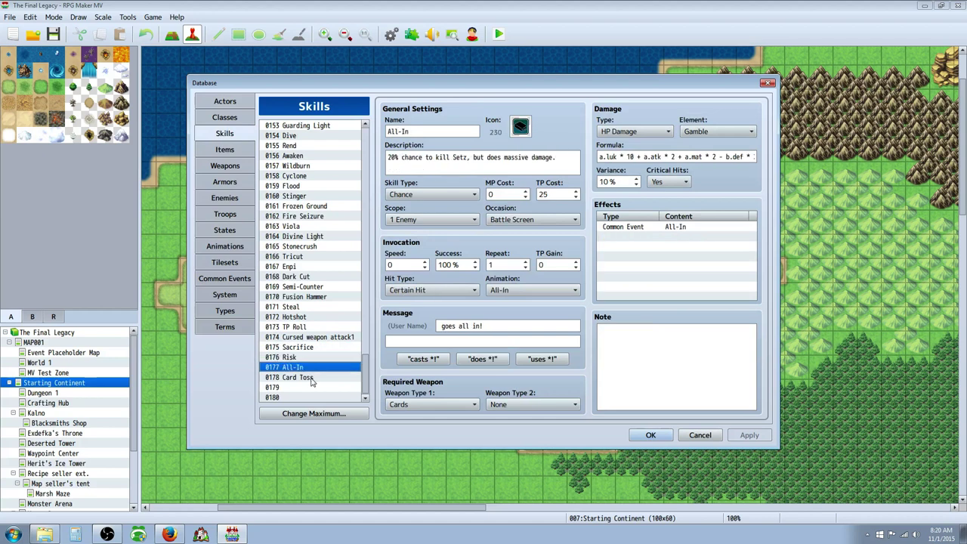
left_click(311, 378)
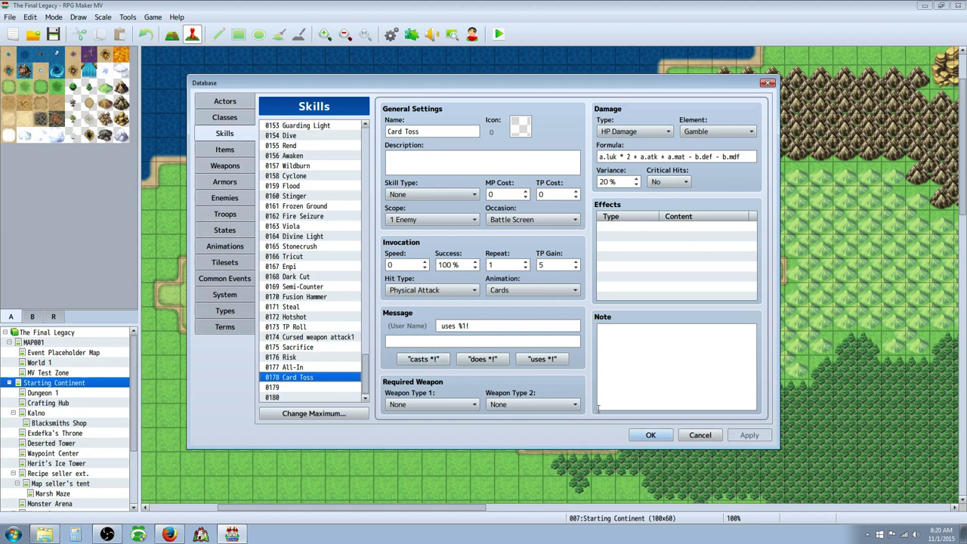
Step: Save and close the Database with OK, then reopen it with F9
left_click(650, 435)
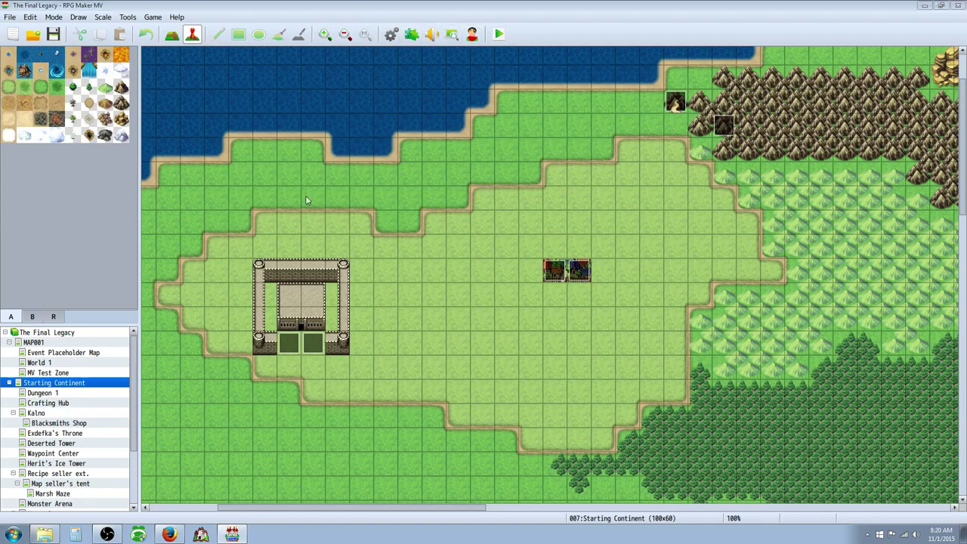
key("F9")
left_click(227, 204)
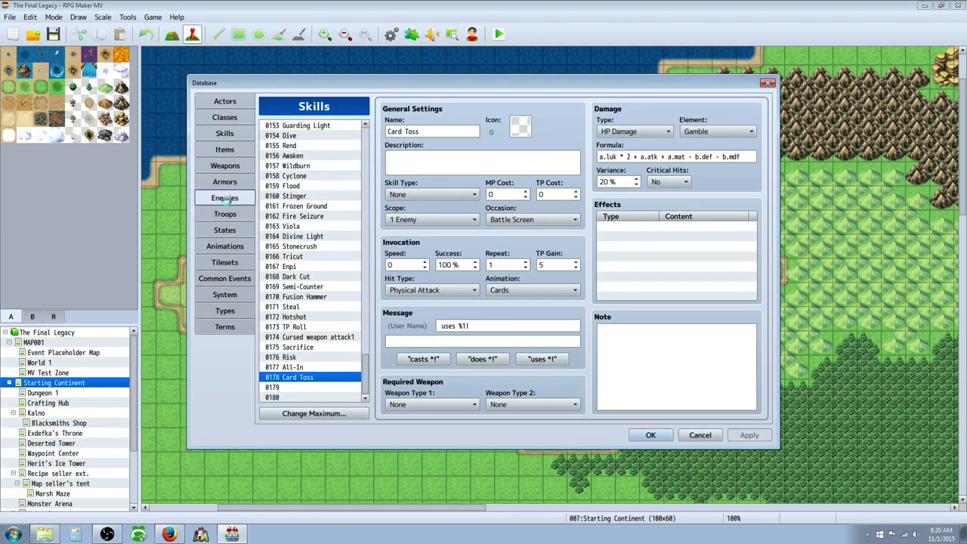
Step: Select troop 0036 Feral Beast and start a battle test with Setz
left_click(225, 214)
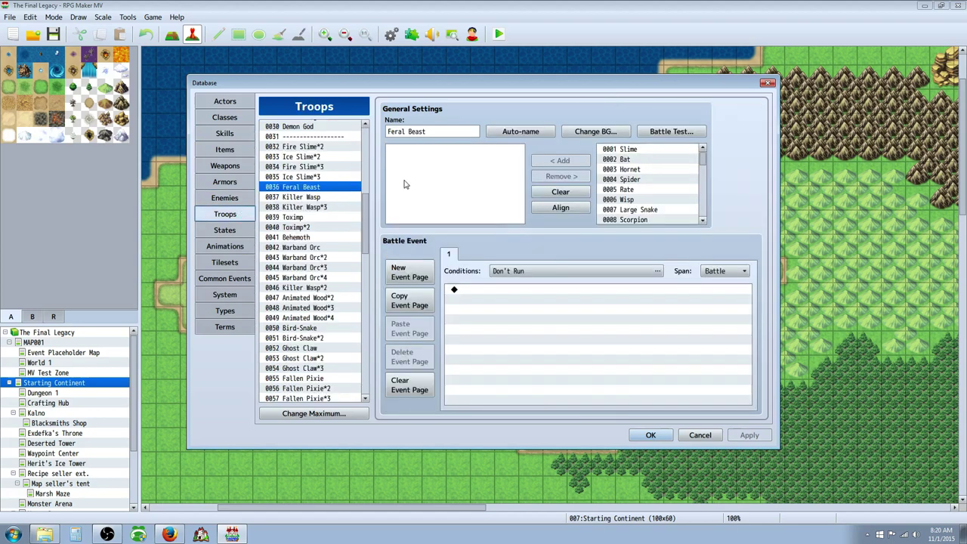
left_click(648, 136)
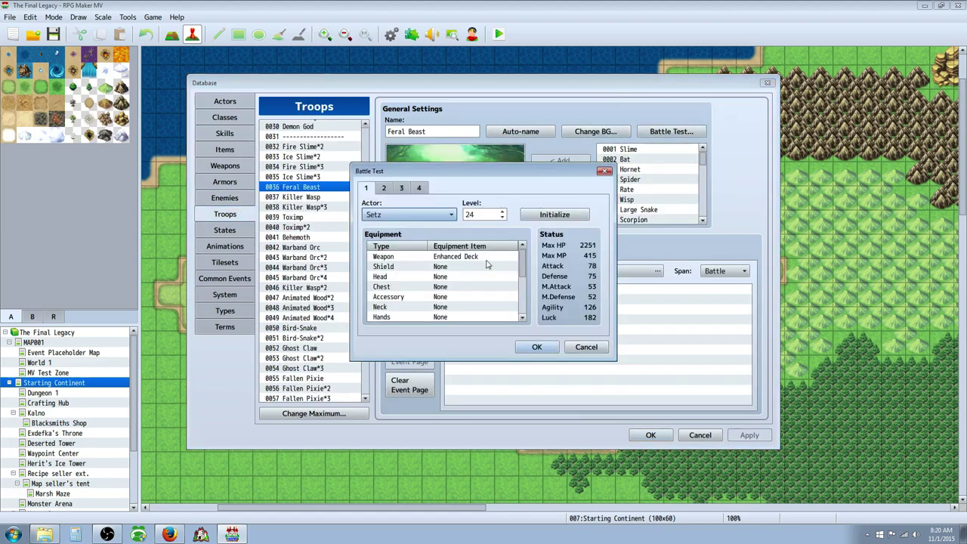
left_click(538, 346)
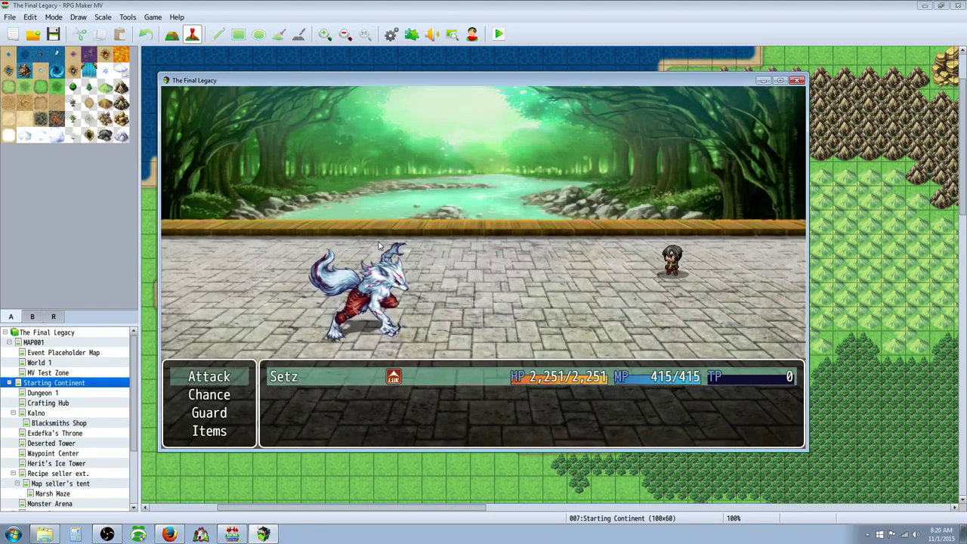
Step: Use the Chance skill TP Roll on the actor twice
key("Return")
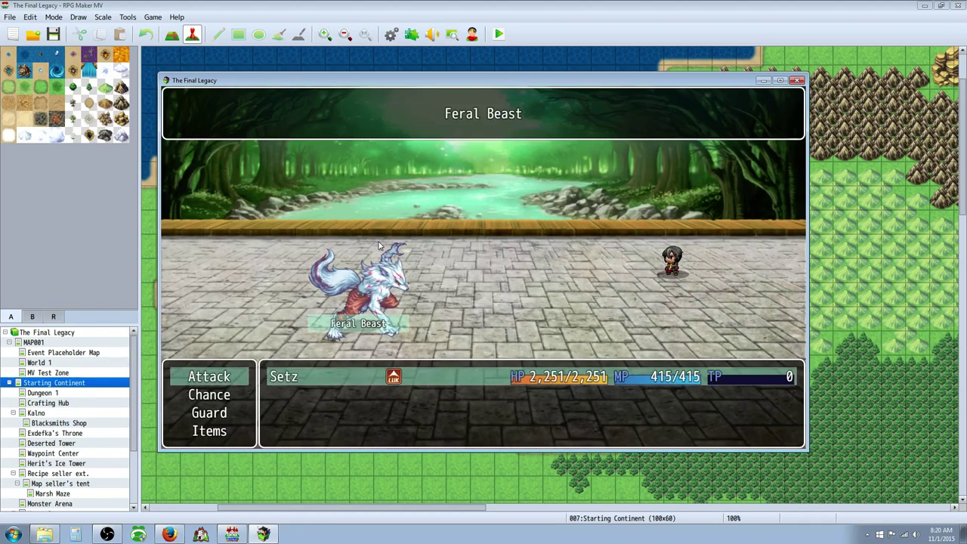
key("Escape")
key("Down")
key("Return")
key("Down")
key("Left")
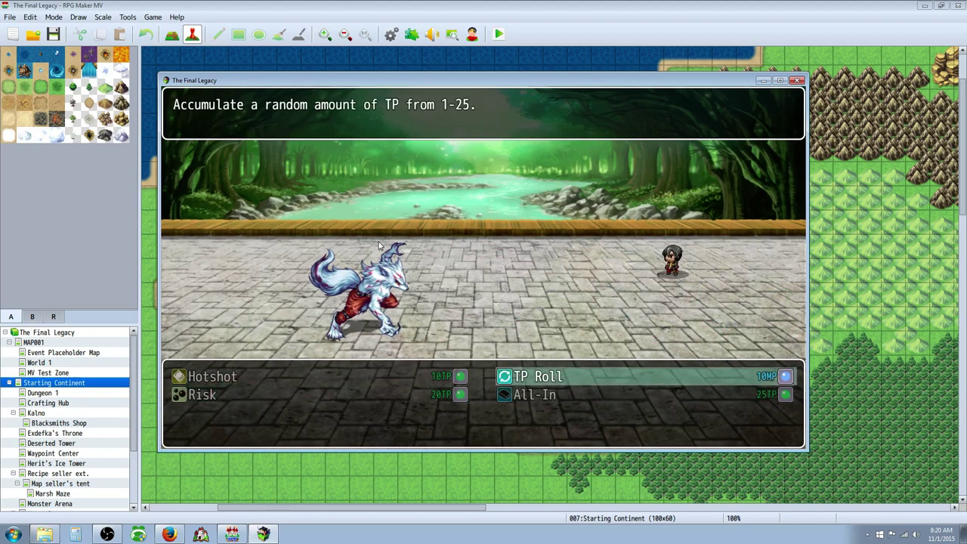
key("Return")
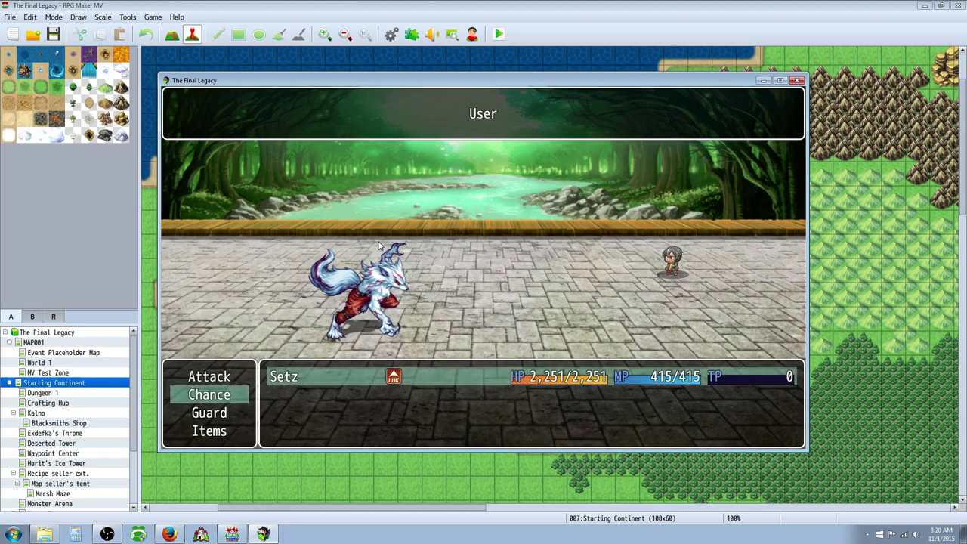
key("Return")
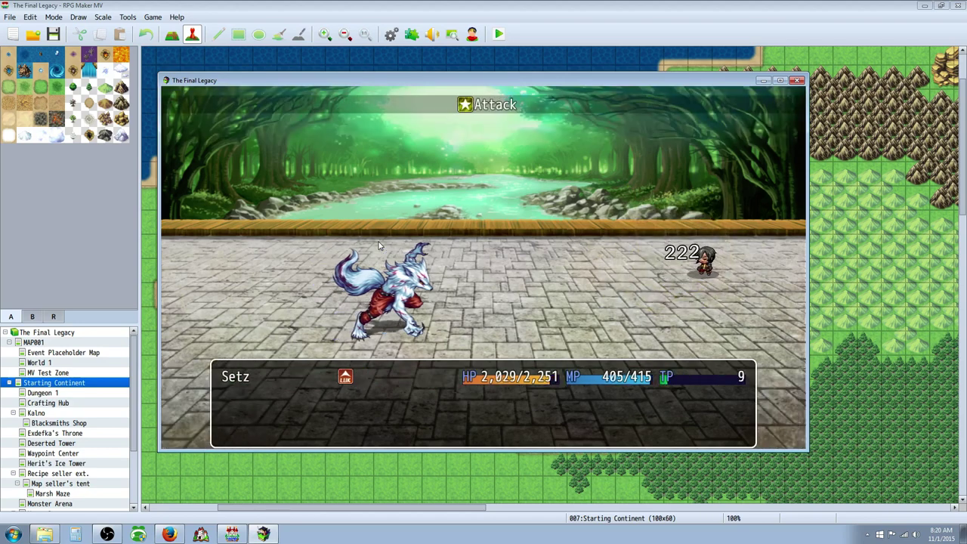
key("Down")
key("Return")
key("Return")
key("Return")
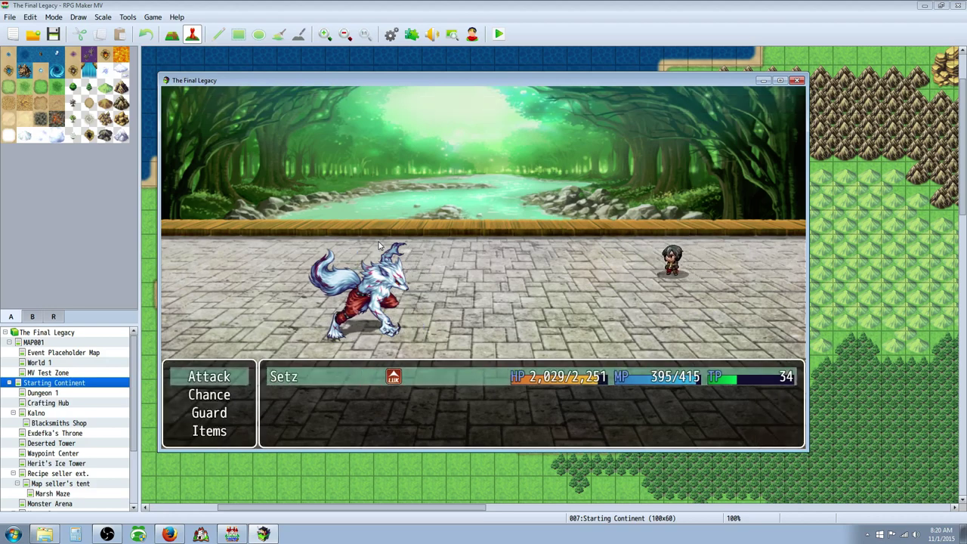
Step: Use All-In on the Feral Beast, lose the bet, and dismiss the defeat messages
key("Return")
key("Left")
key("Down")
key("Right")
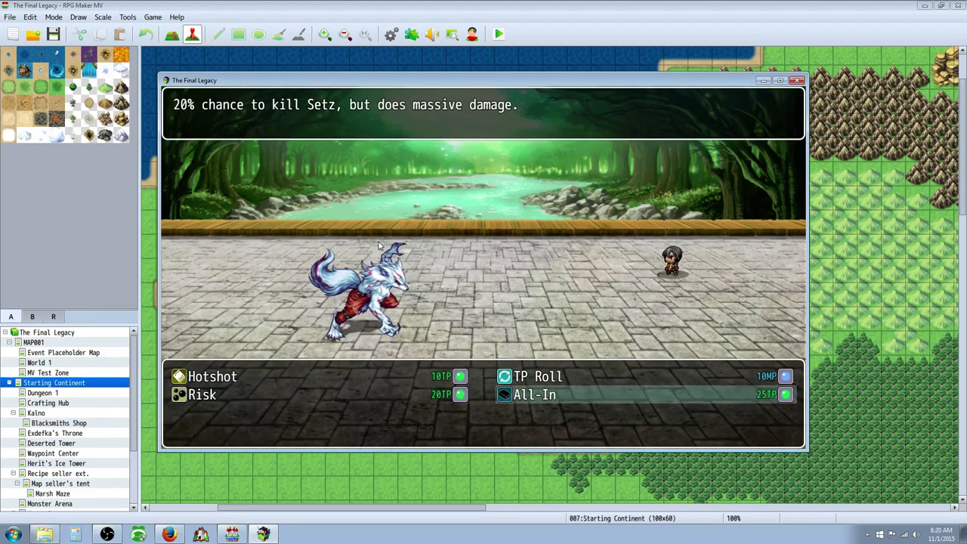
key("Return")
key("Return")
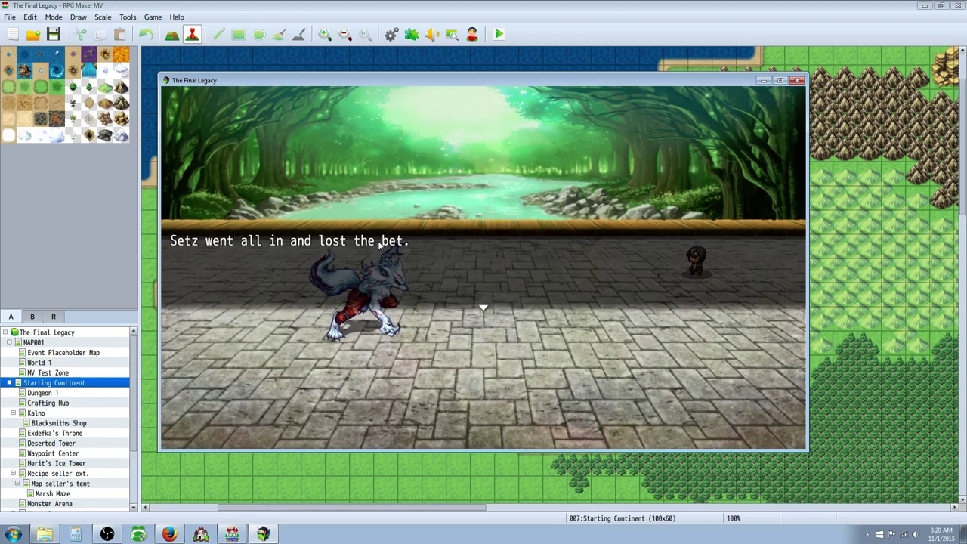
key("Return")
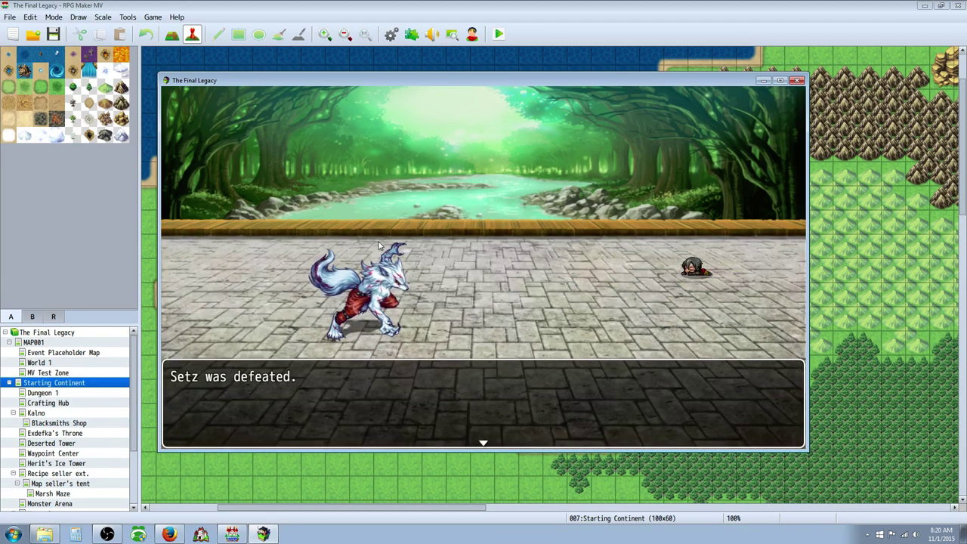
key("Return")
Step: Launch a battle test against the Feral Beast troop
left_click(527, 326)
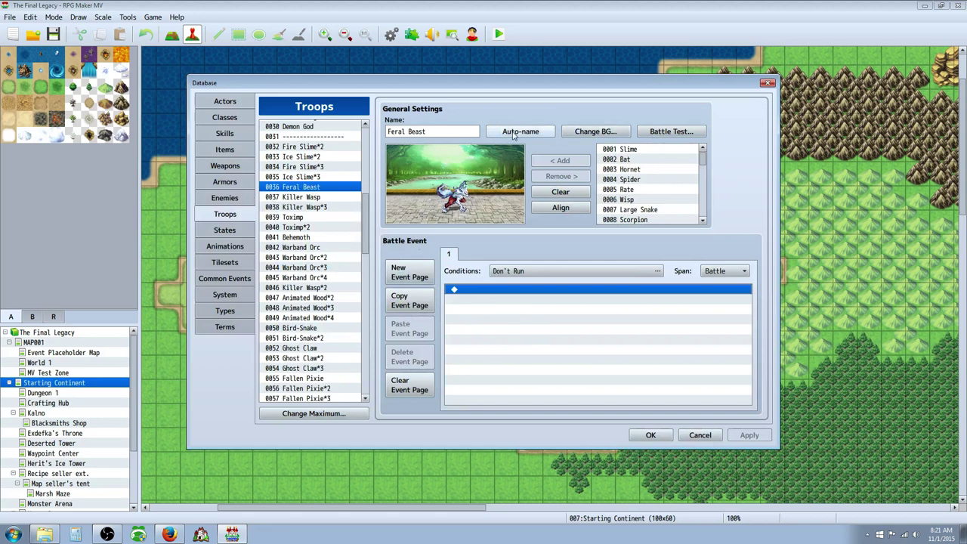
left_click(672, 131)
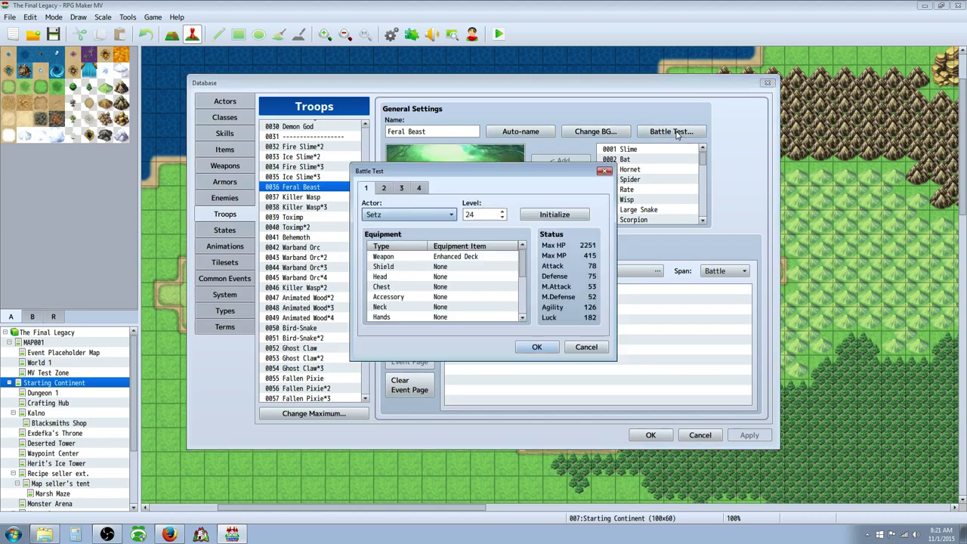
left_click(536, 347)
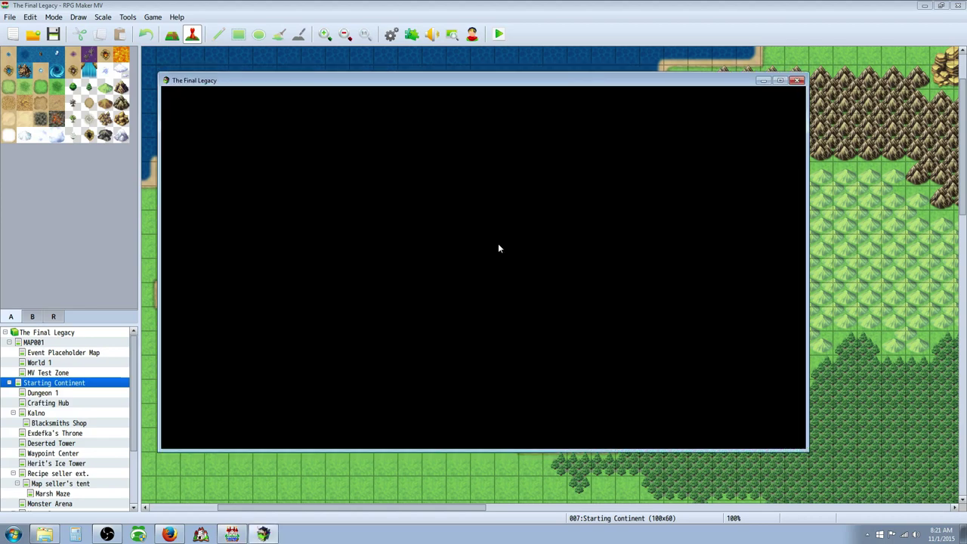
Step: Use TP Roll on Setz, then hit the Feral Beast with Hotshot
key("Down")
key("Return")
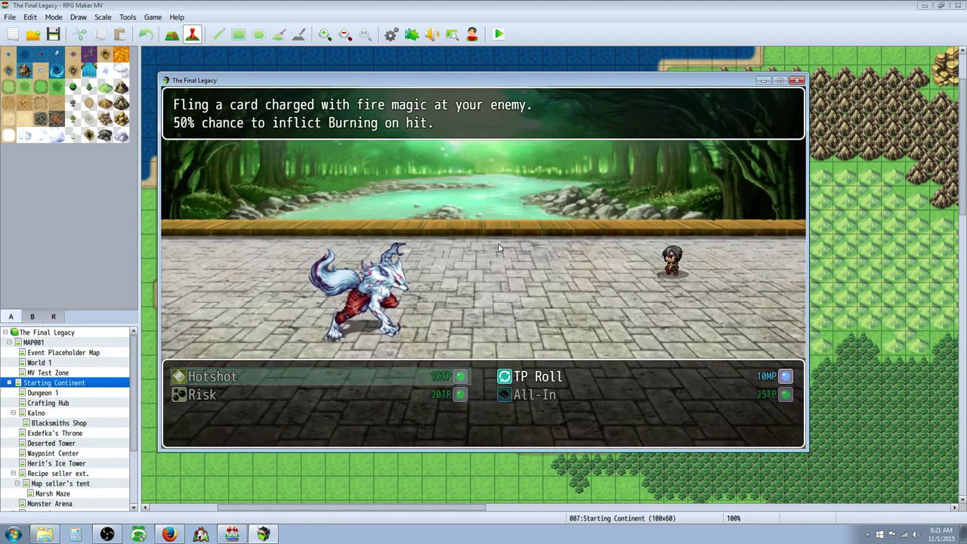
key("Right")
key("Return")
key("Return")
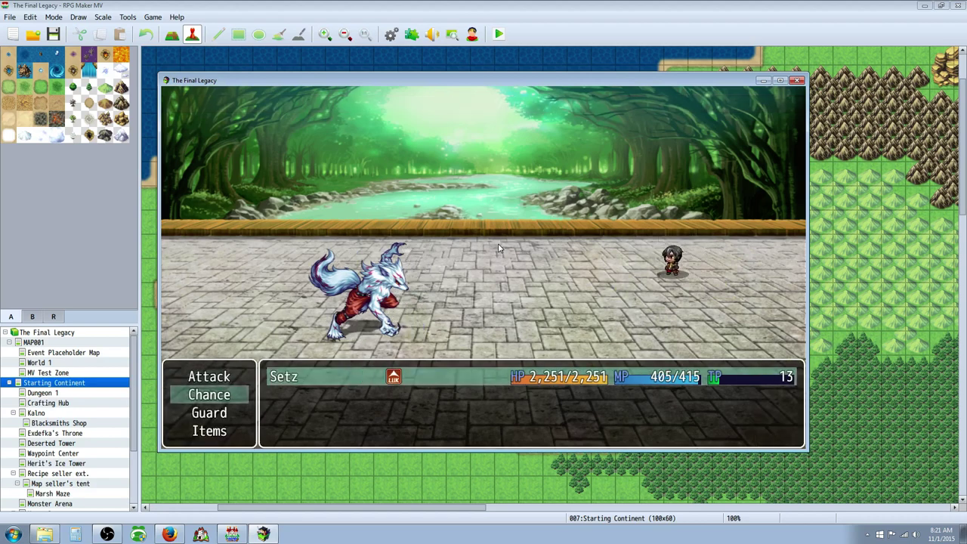
key("Return")
key("Left")
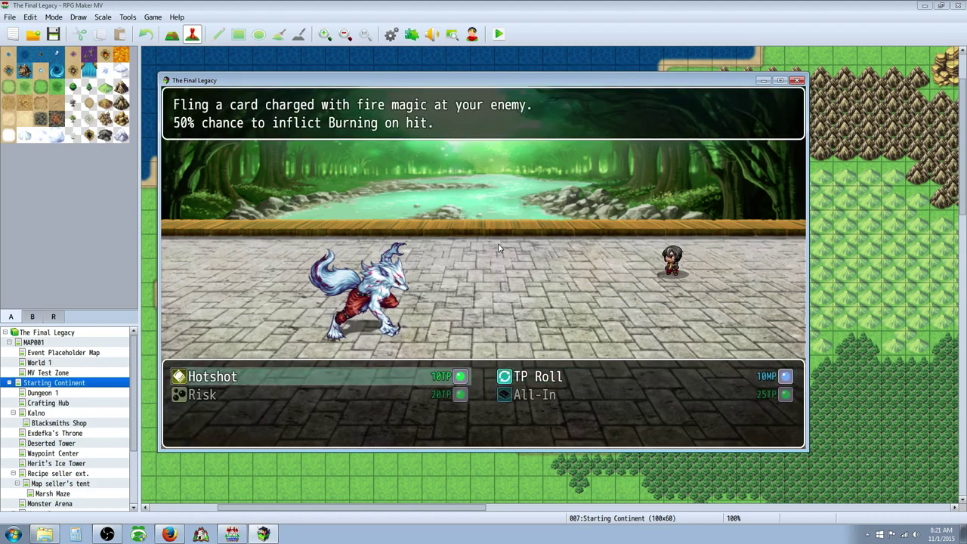
key("Return")
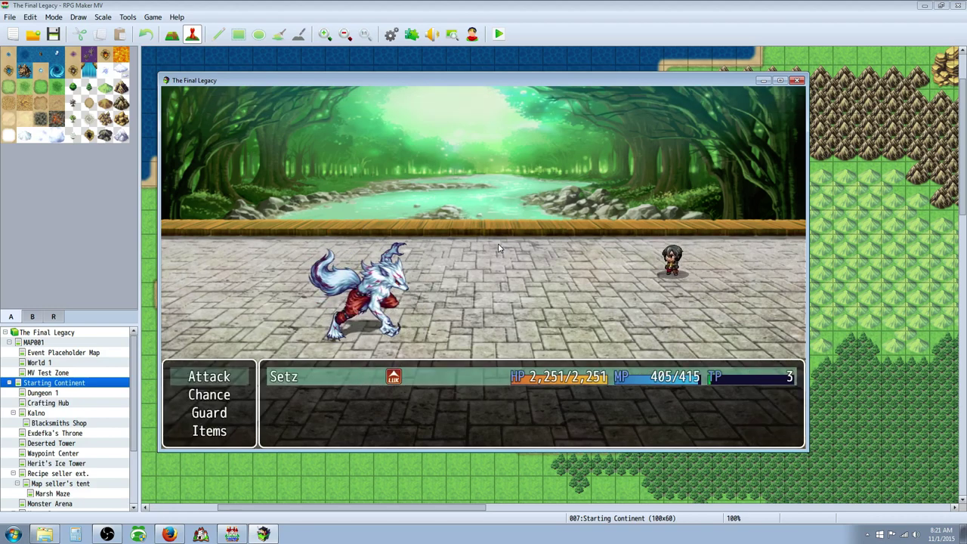
Step: Cast TP Roll on Setz for three more turns from the Chance skills
key("Return")
key("Right")
key("Return")
key("Return")
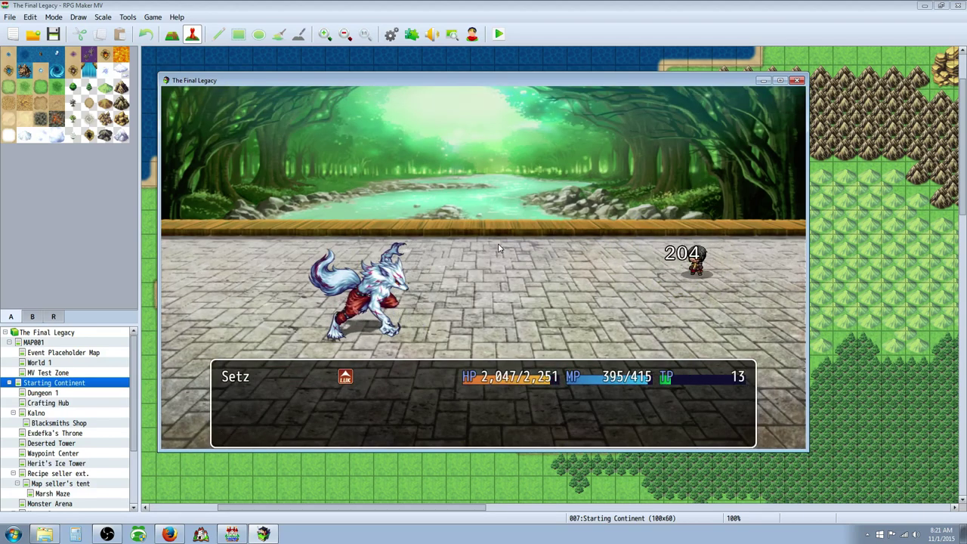
key("Return")
key("Return")
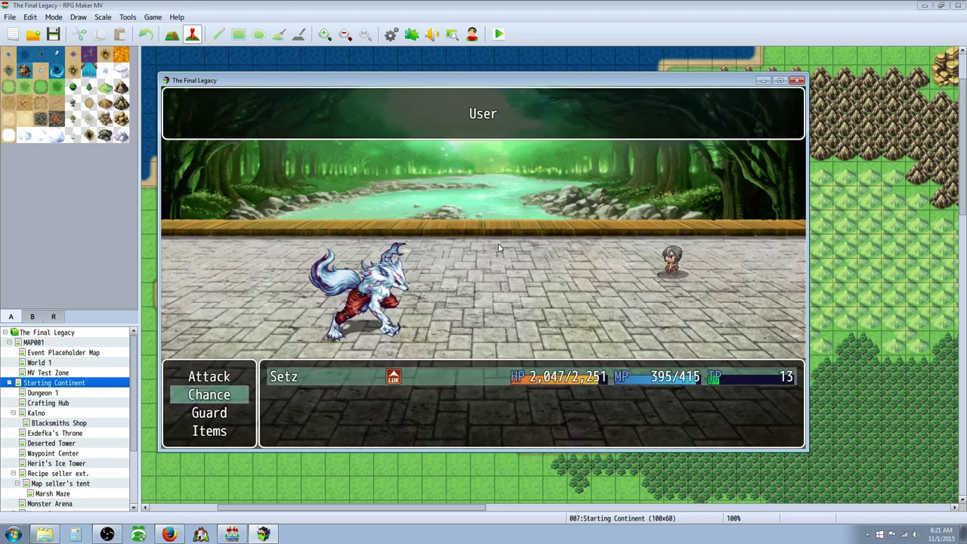
key("Return")
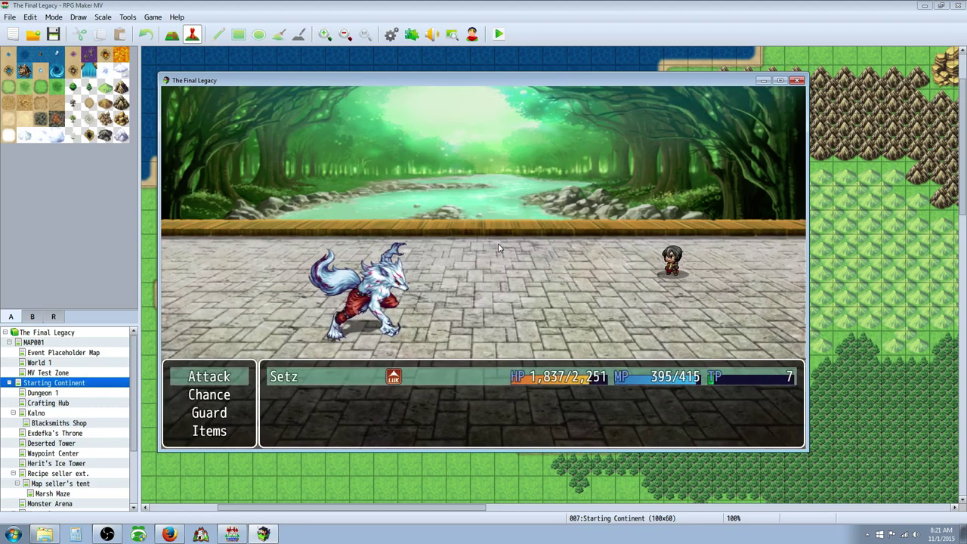
key("Up")
key("Down")
key("Down")
key("Return")
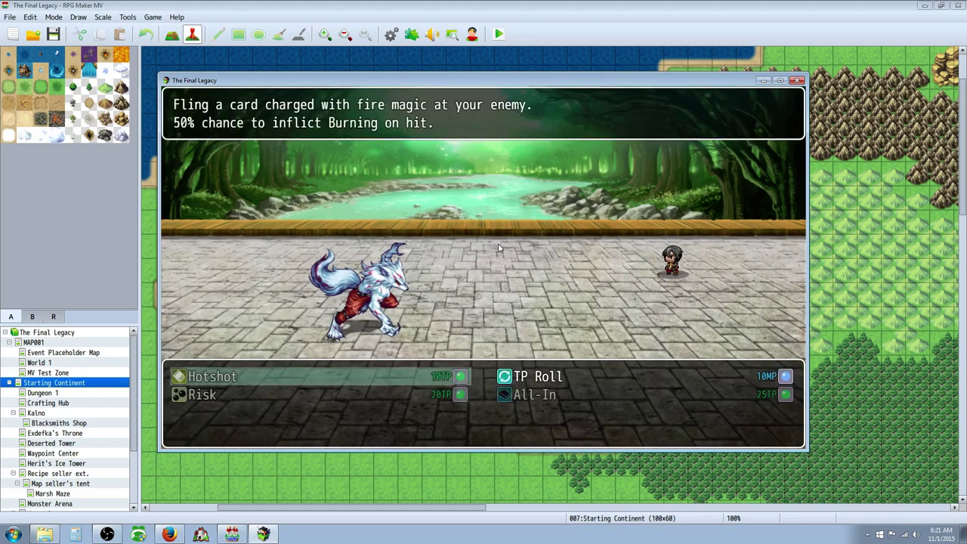
key("Right")
key("Left")
key("Right")
key("Return")
key("Return")
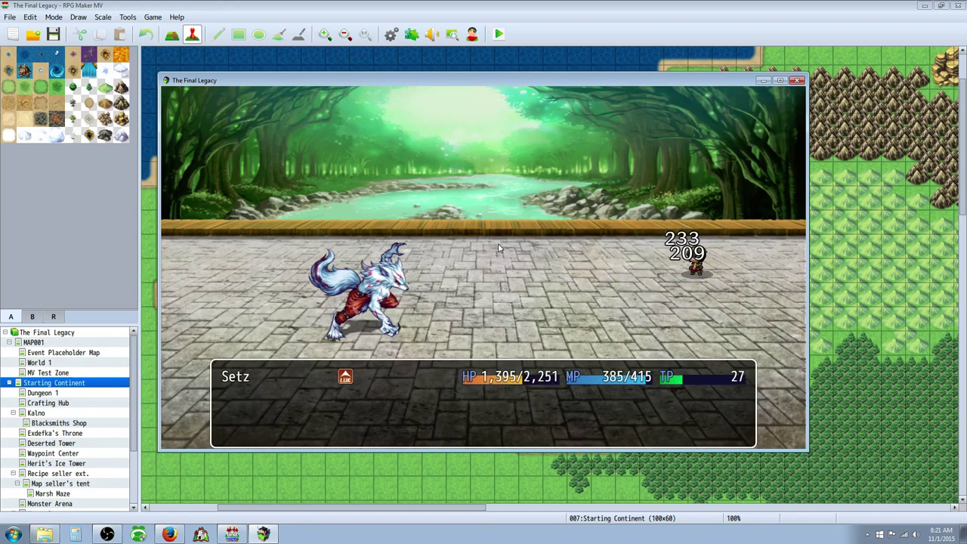
Step: Use Risk on the Feral Beast, then follow up with Hotshot
key("Down")
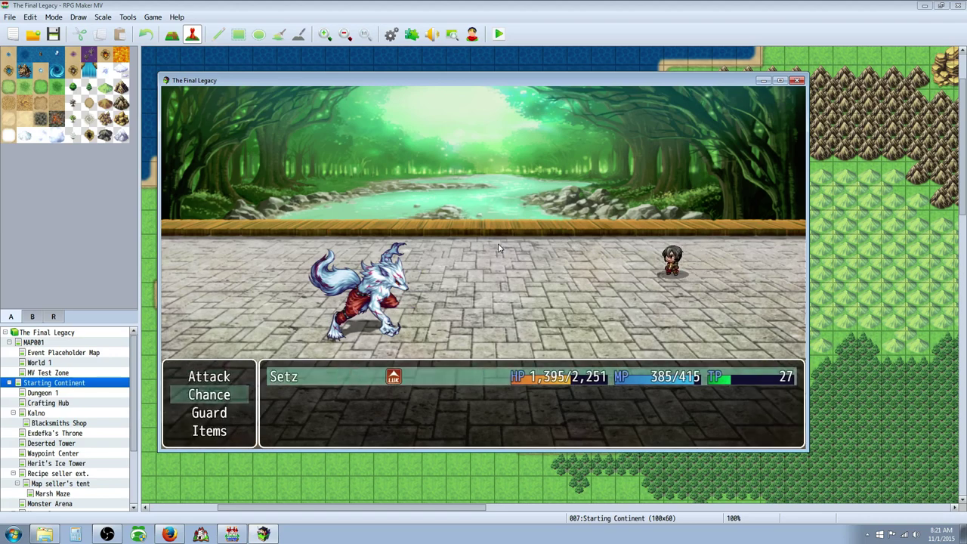
key("Return")
key("Left")
key("Down")
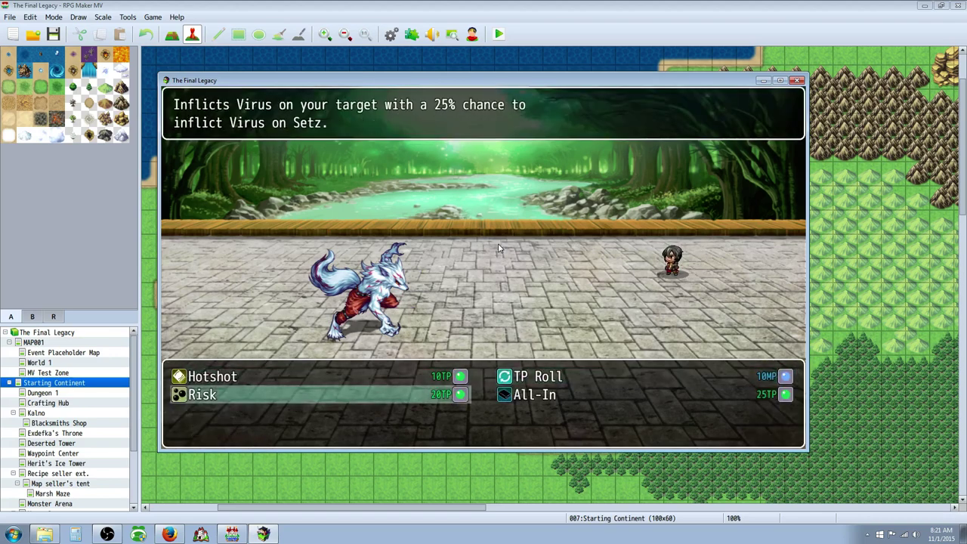
key("Return")
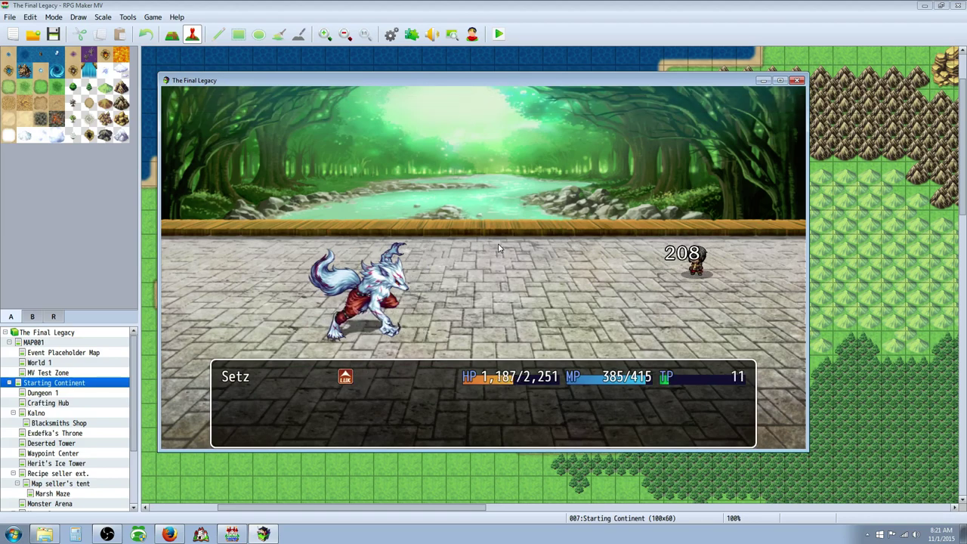
key("Down")
key("Return")
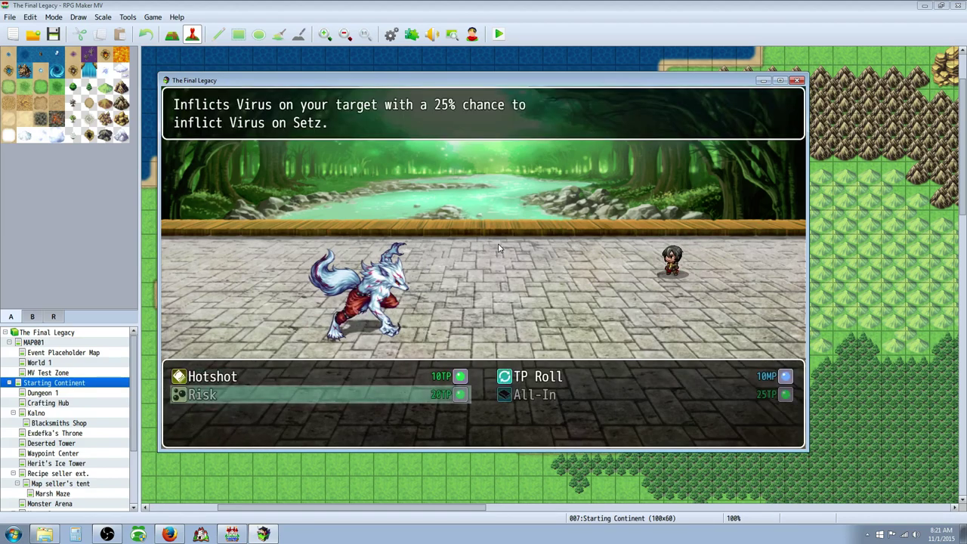
key("Up")
key("Right")
key("Left")
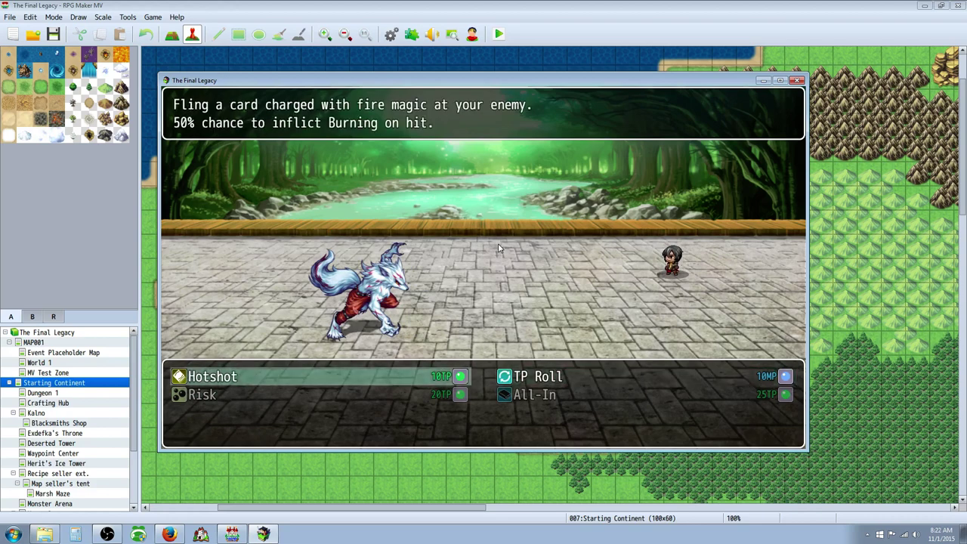
key("Return")
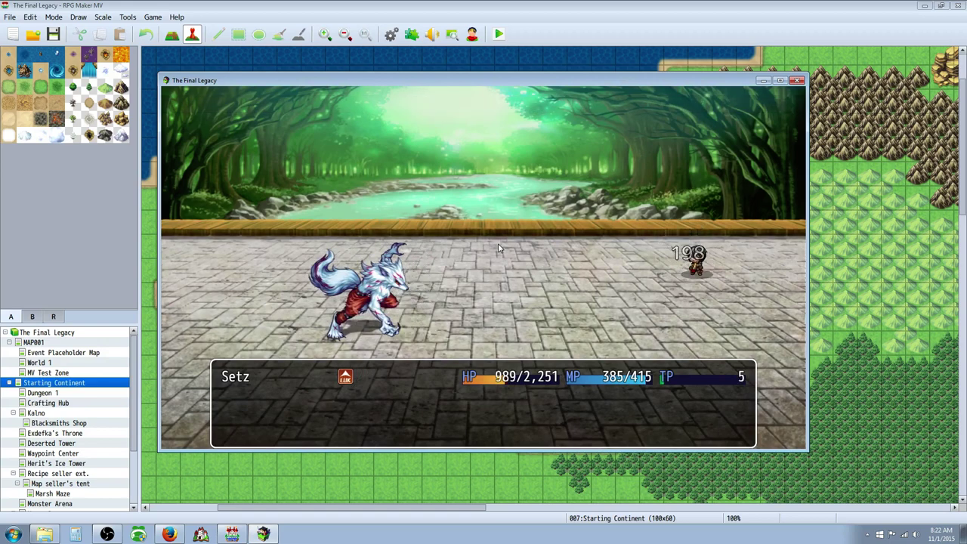
Step: Use TP Roll on Setz again, then cast Risk on the Feral Beast
key("Down")
key("Return")
key("Right")
key("Return")
key("Return")
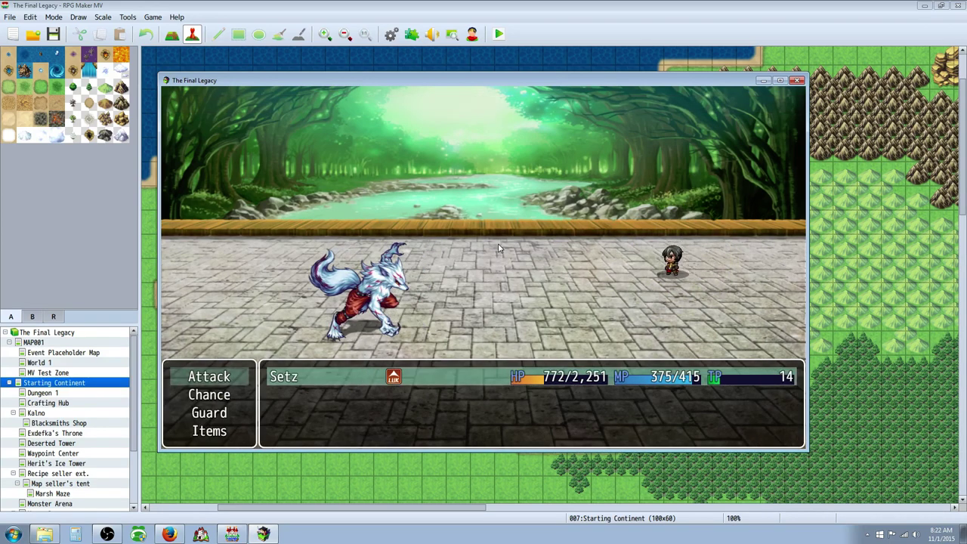
key("Down")
key("Return")
key("Return")
key("Return")
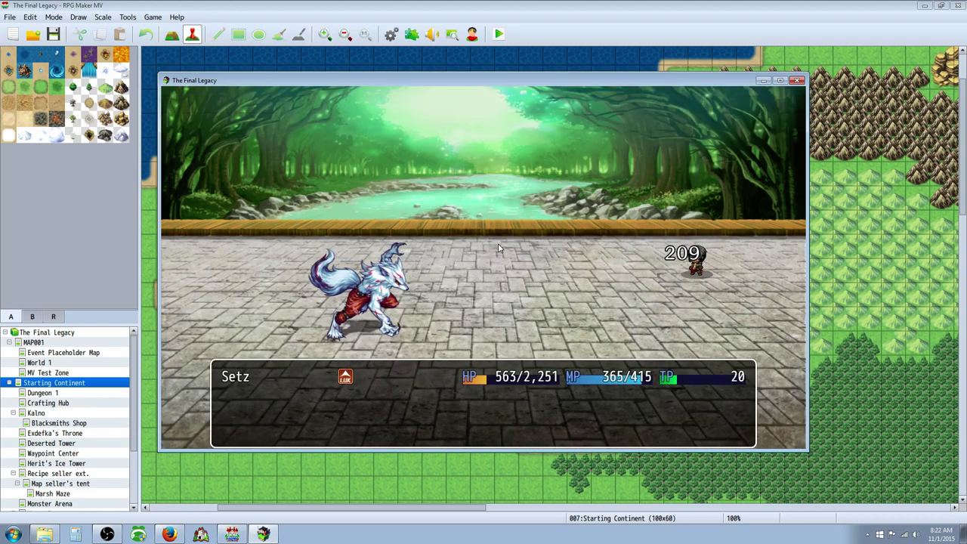
key("Down")
key("Return")
key("Left")
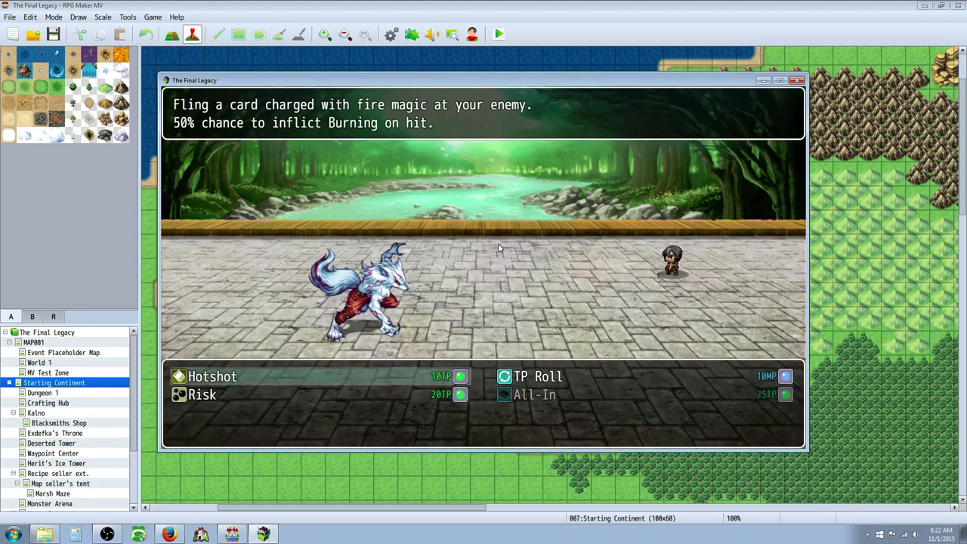
key("Down")
key("Return")
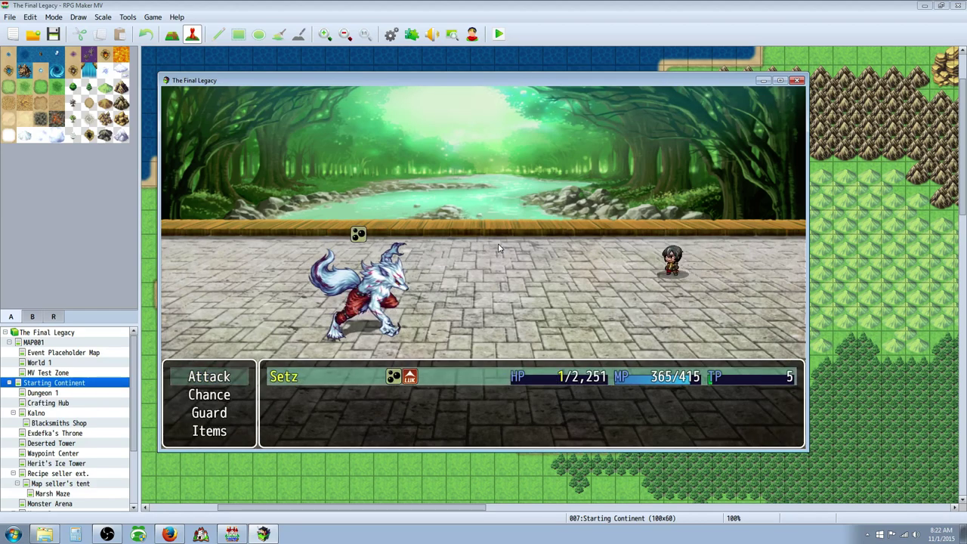
Step: Review the Chance skill descriptions, then finish the Feral Beast with Card Toss for 200 EXP
key("Down")
key("Return")
key("Right")
key("Left")
key("Down")
key("Escape")
key("Return")
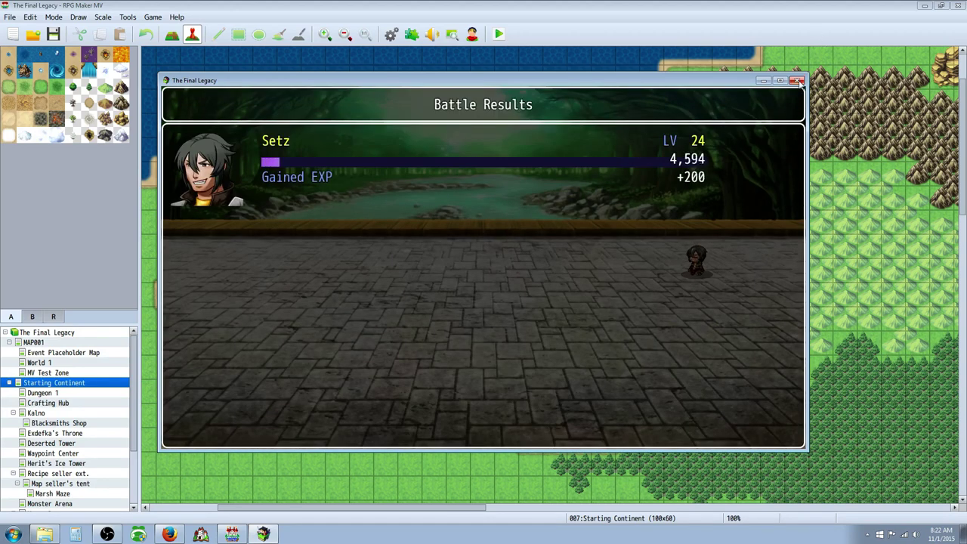
Step: Close the finished battle test and open the 0173 TP Roll skill in the Database
left_click(797, 81)
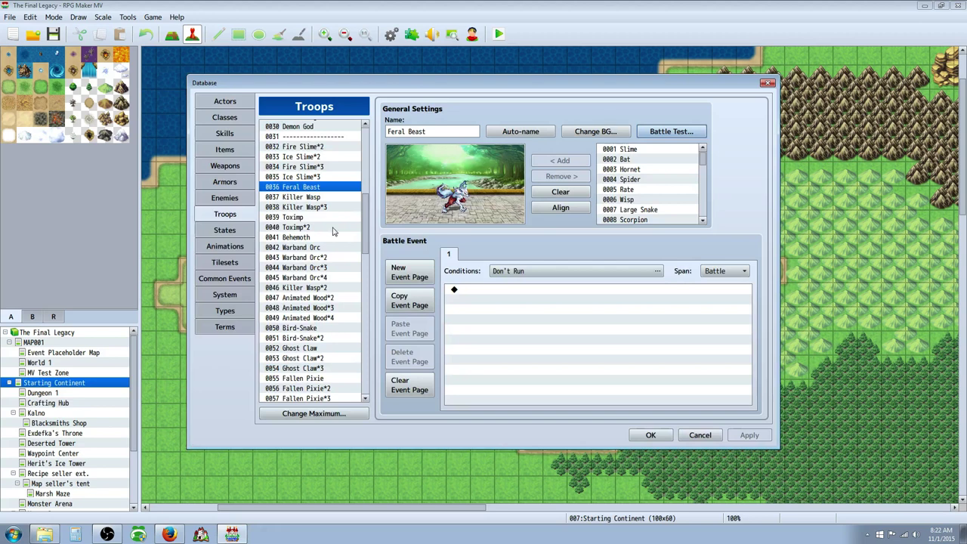
left_click(231, 279)
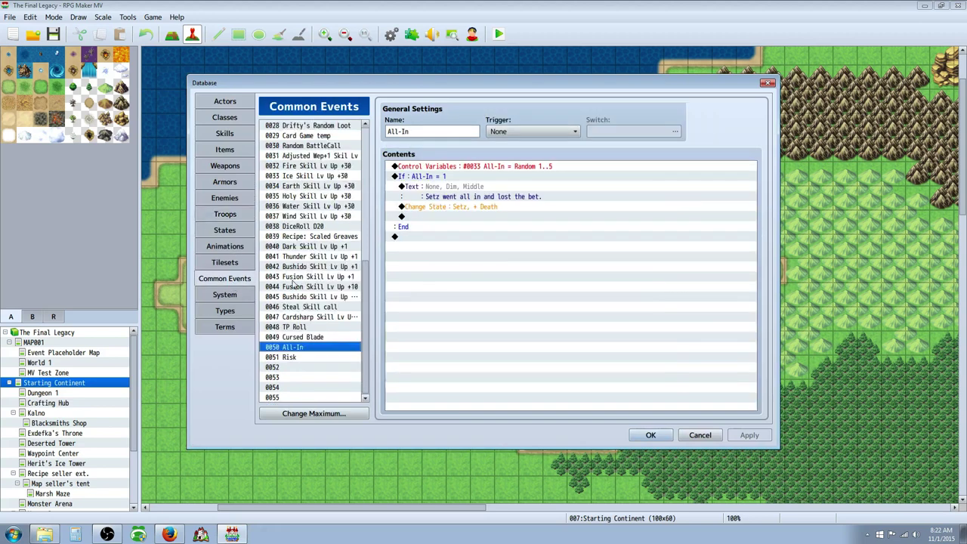
left_click(228, 136)
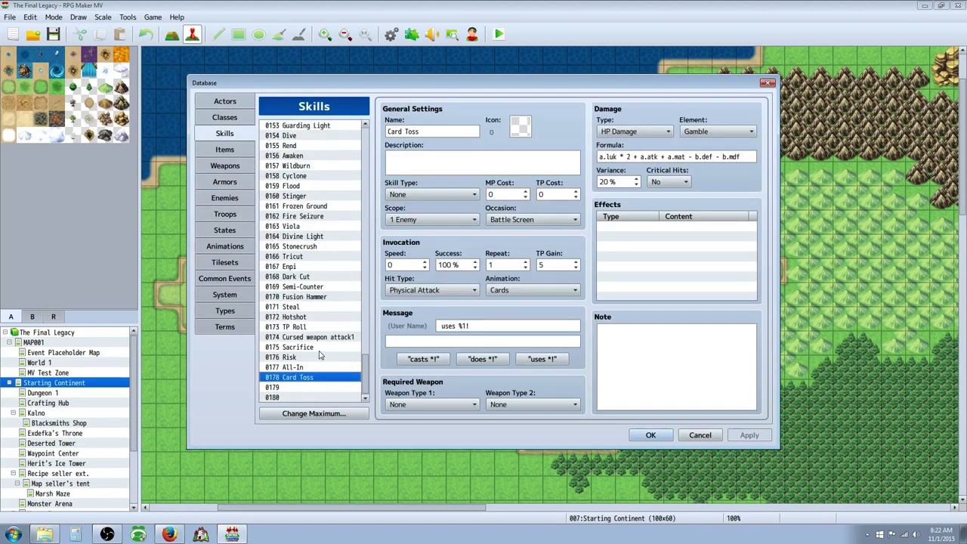
left_click(308, 319)
left_click(308, 327)
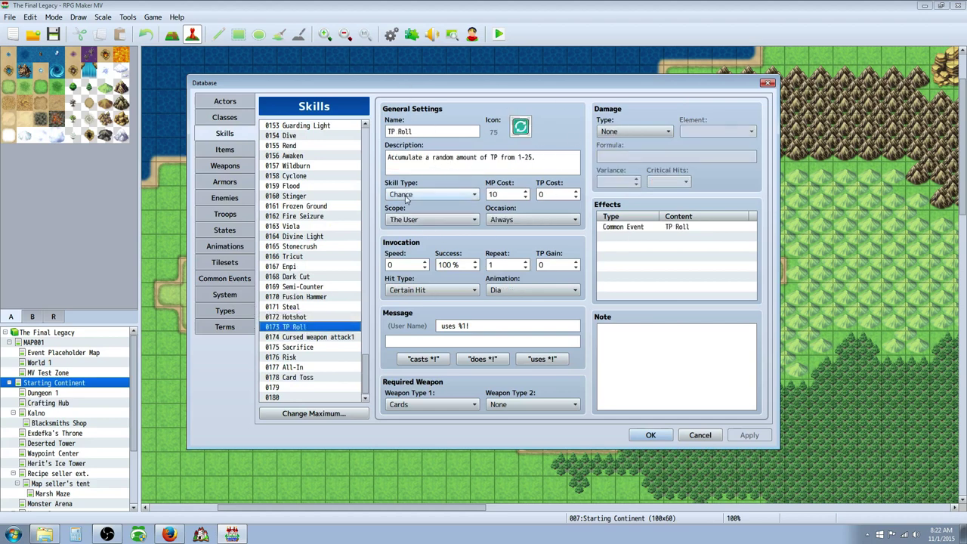
Step: Change TP Roll's MP cost to 20, apply, and bring up common event 0048 TP Roll
double_click(510, 194)
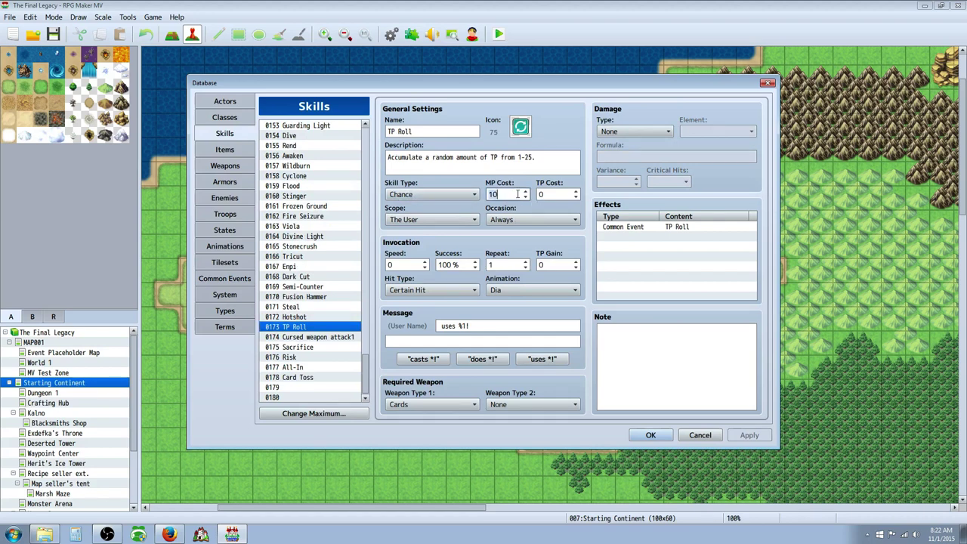
type("20")
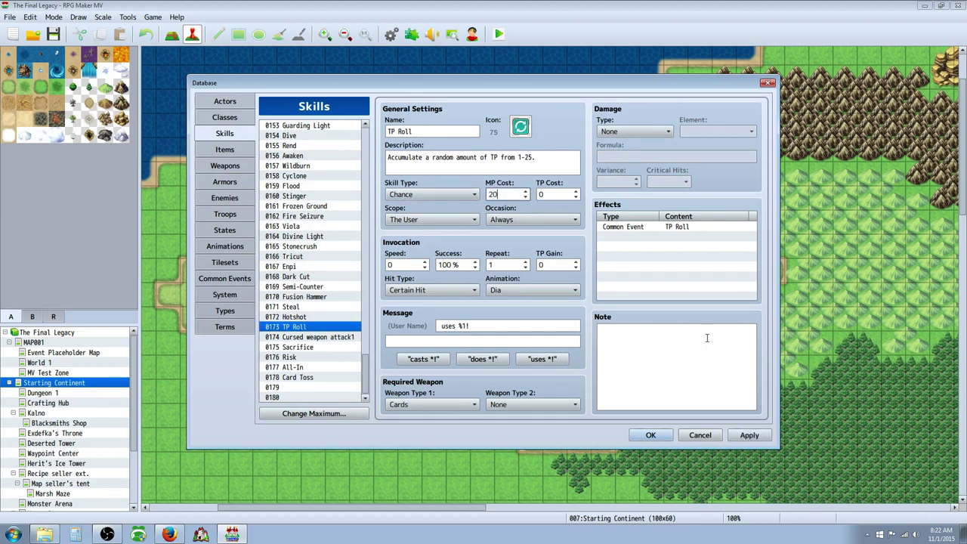
left_click(747, 435)
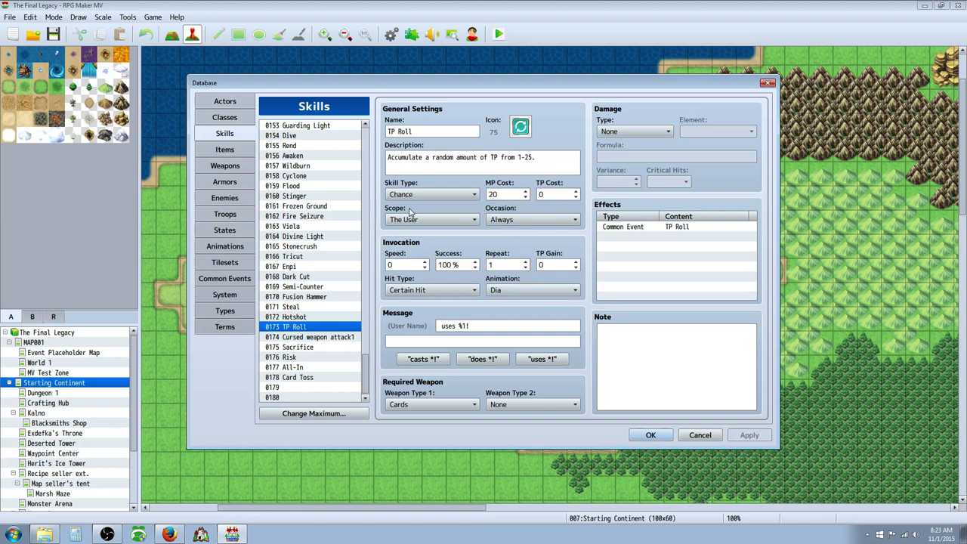
left_click(638, 227)
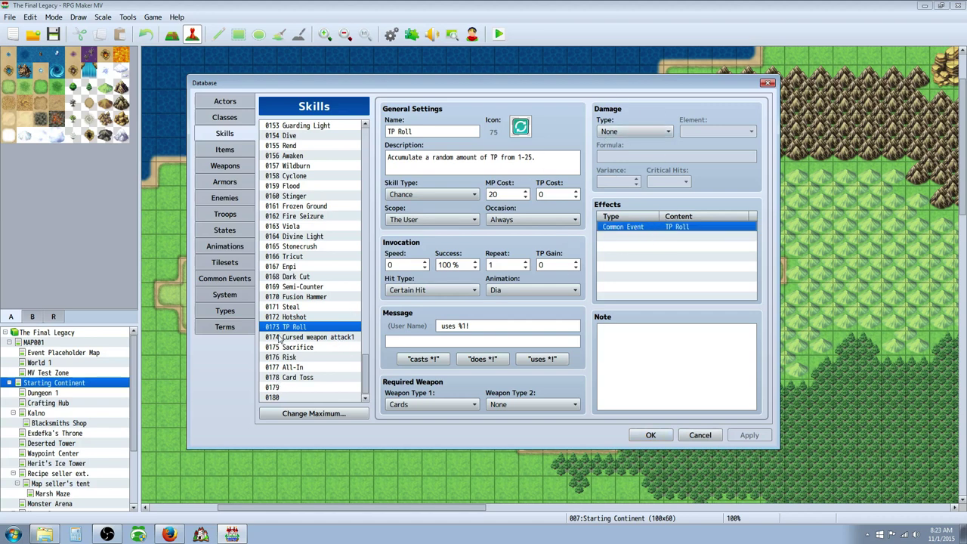
left_click(225, 278)
left_click(303, 326)
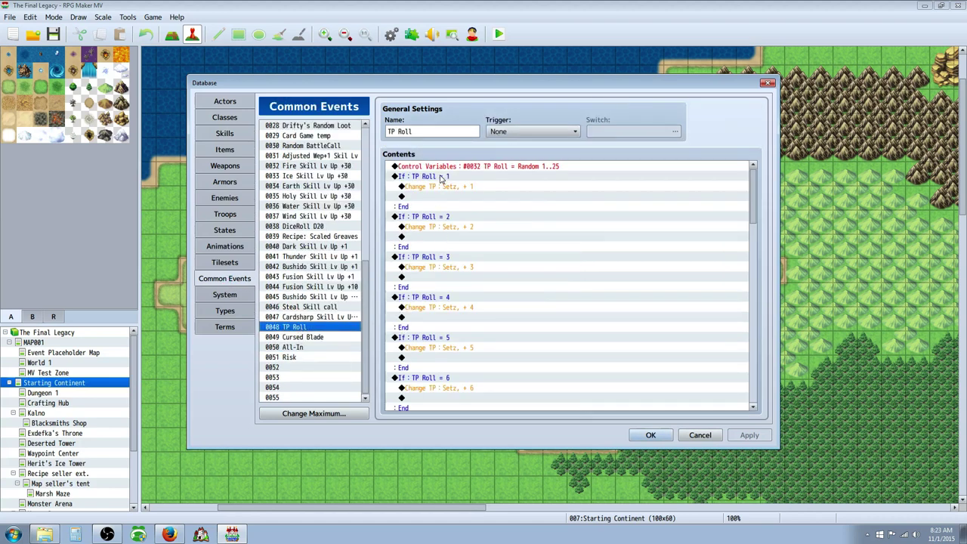
left_click(462, 169)
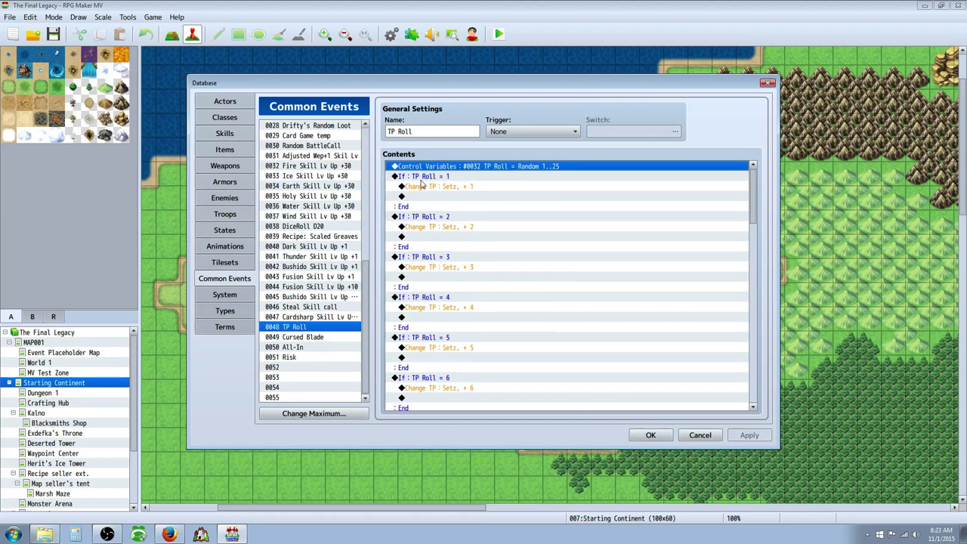
scroll(427, 317, "down", 9)
scroll(431, 348, "down", 15)
scroll(434, 389, "down", 2)
right_click(422, 403)
left_click(441, 408)
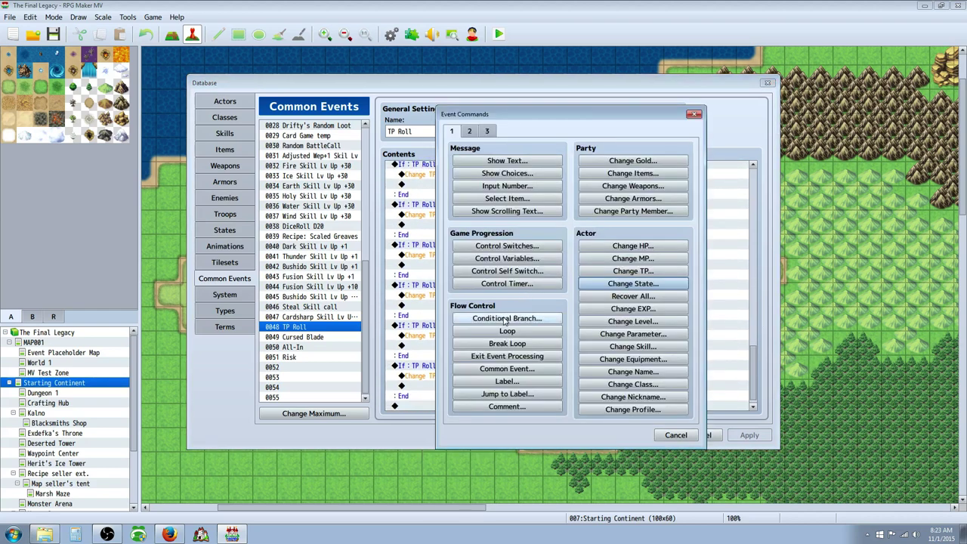
left_click(507, 318)
left_click(481, 234)
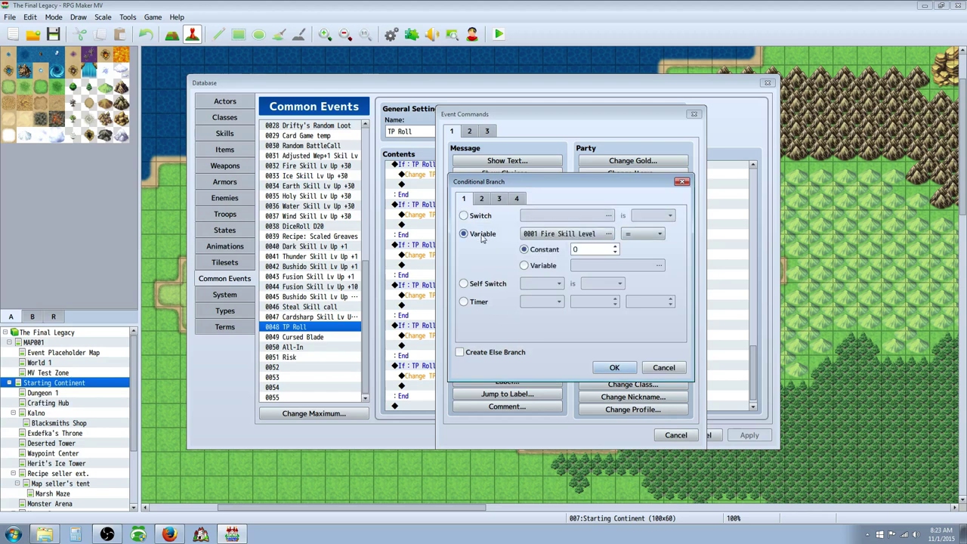
left_click(608, 233)
left_click(593, 280)
left_click(552, 402)
left_click(616, 249)
left_click(615, 247)
left_click(614, 367)
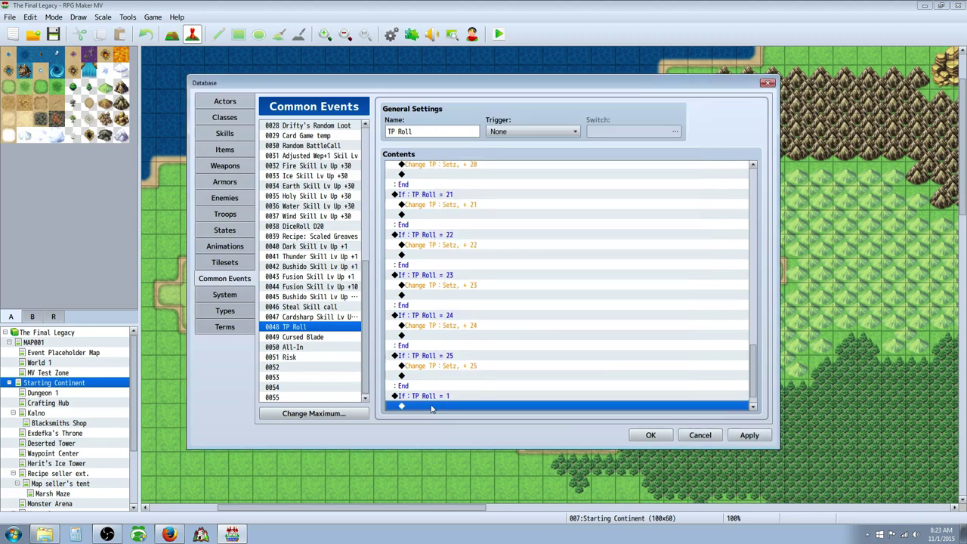
right_click(432, 408)
left_click(460, 411)
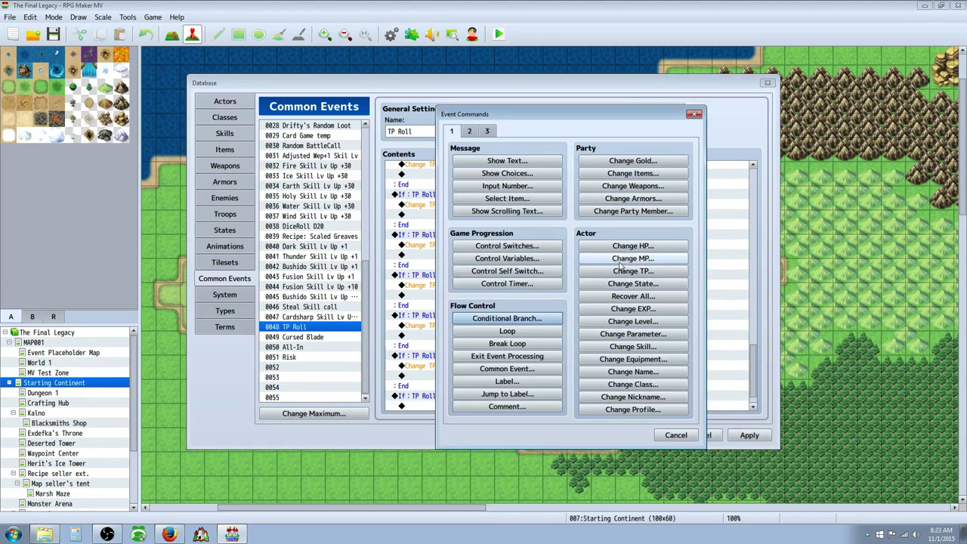
left_click(621, 271)
left_click(597, 228)
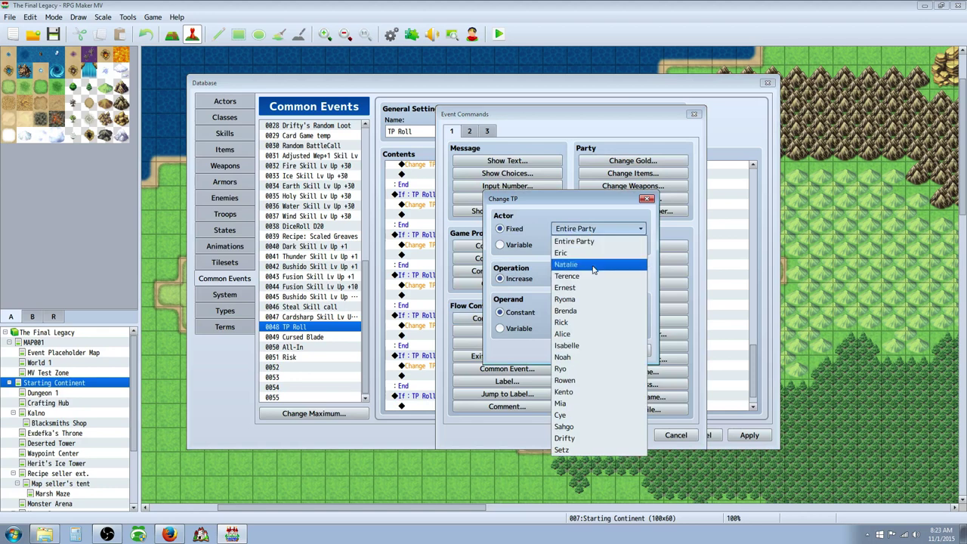
left_click(568, 449)
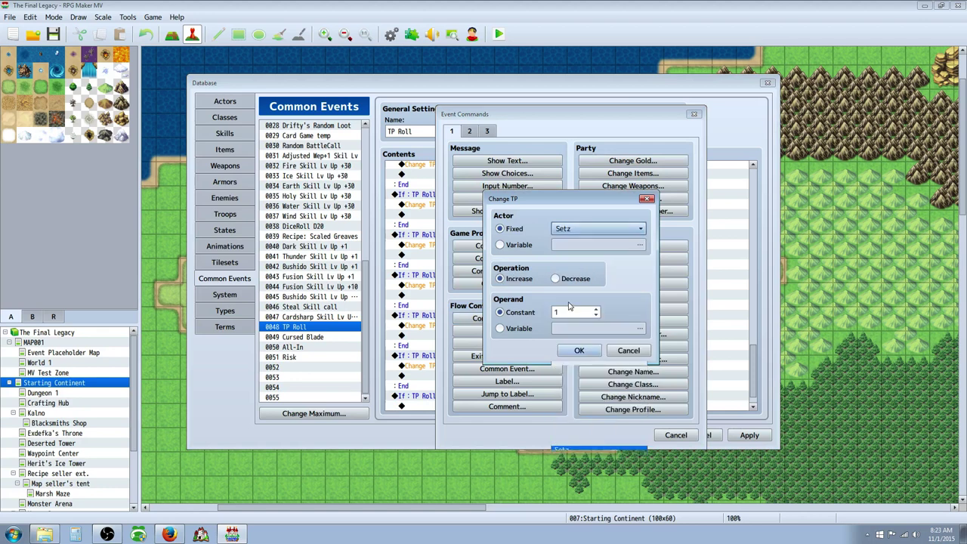
left_click(578, 350)
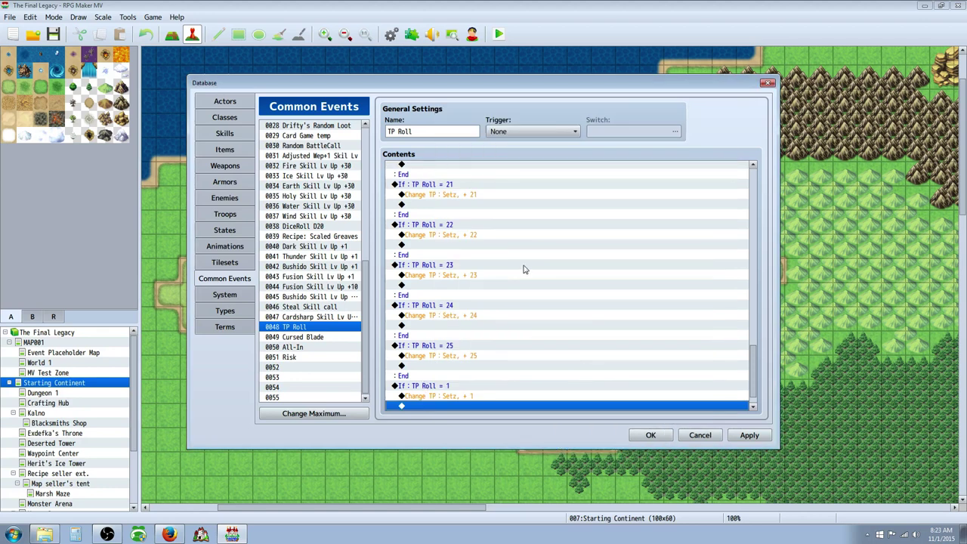
left_click(425, 385)
right_click(425, 386)
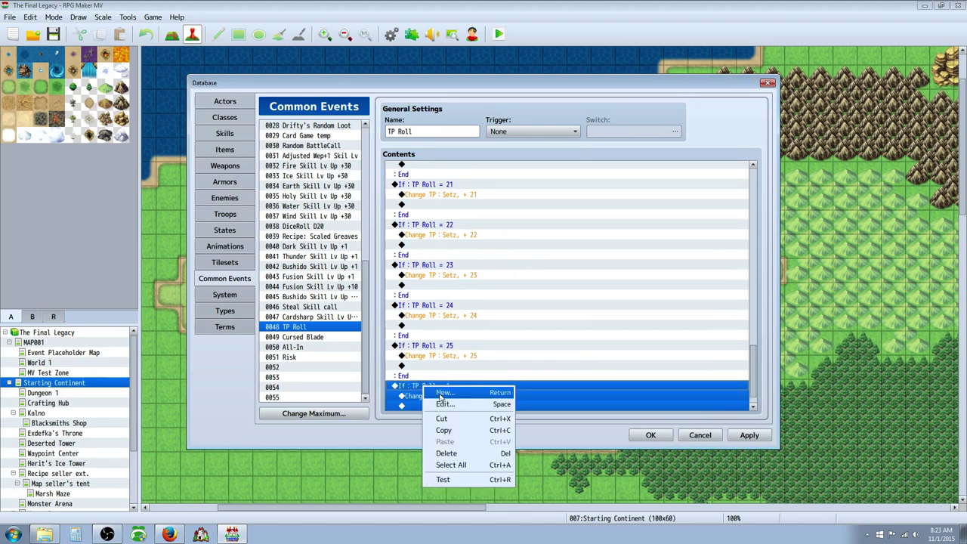
left_click(445, 404)
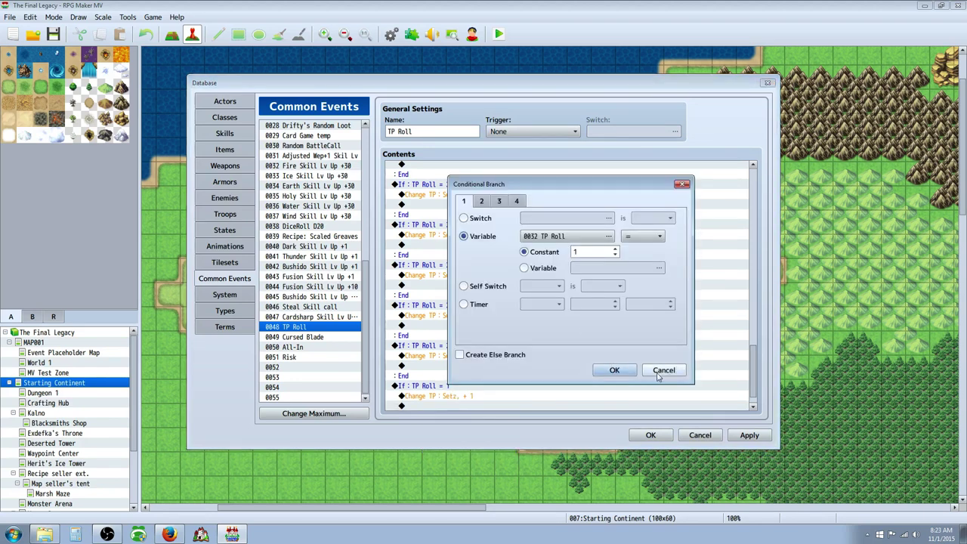
left_click(663, 370)
key("Delete")
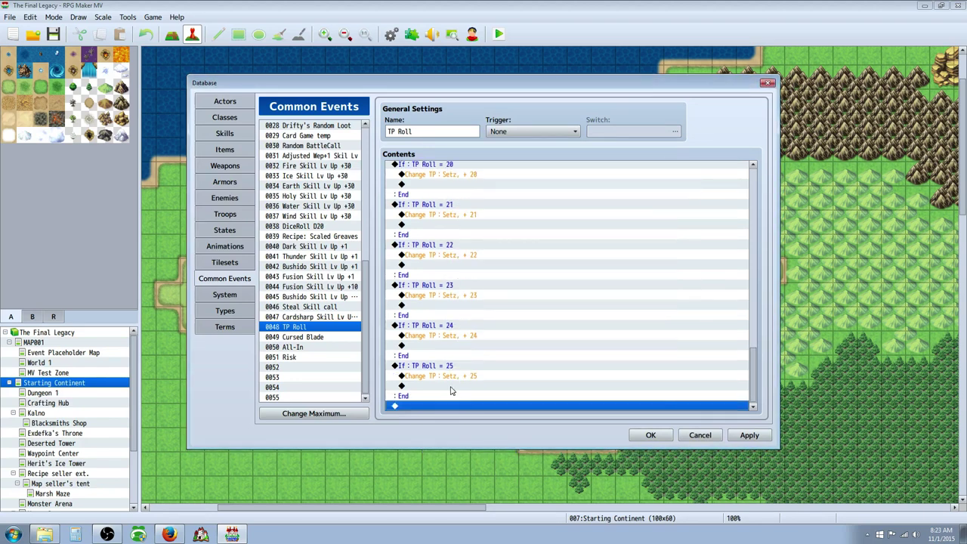
scroll(661, 312, "up", 8)
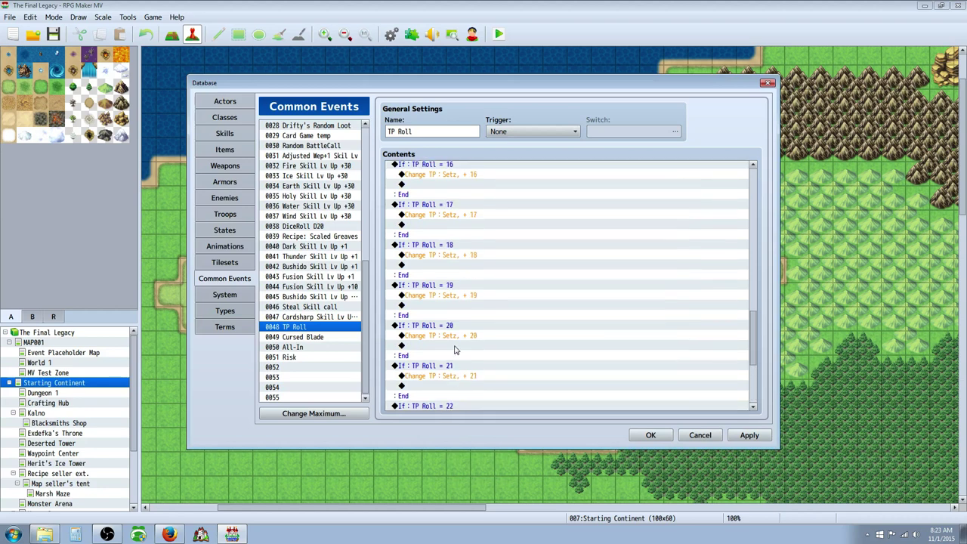
left_click_drag(755, 317, 710, 173)
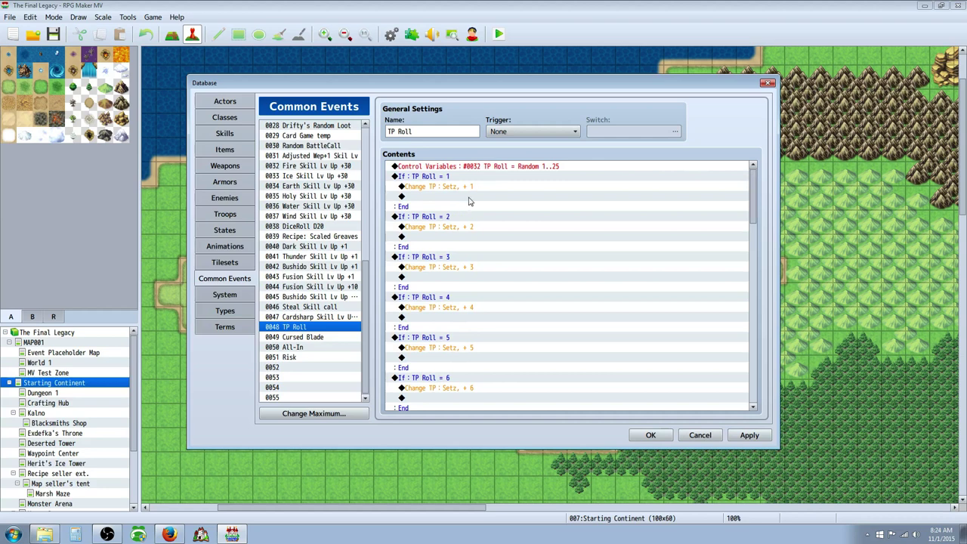
Step: Select common event 0040 Dark Skill Lv Up +1, then close, reopen and close the Database
left_click(309, 247)
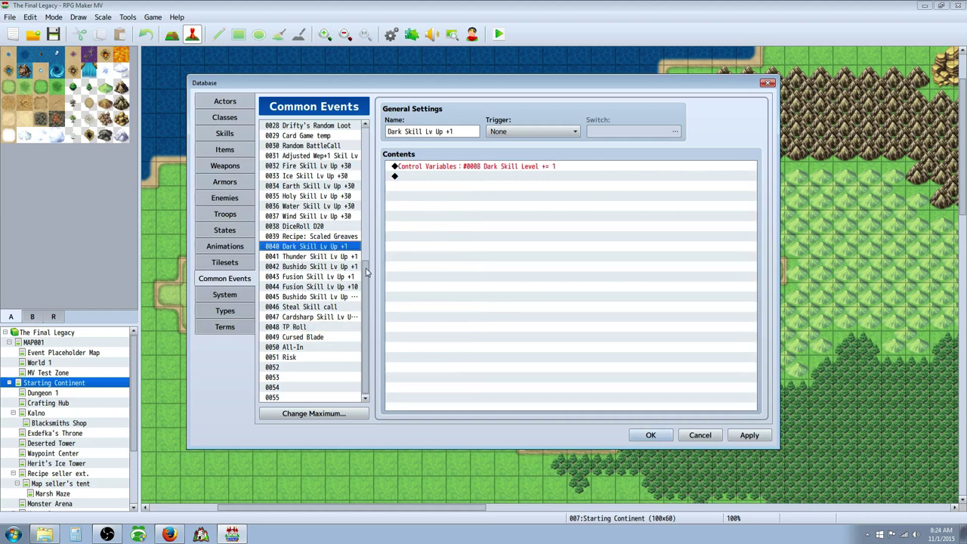
left_click_drag(365, 269, 362, 108)
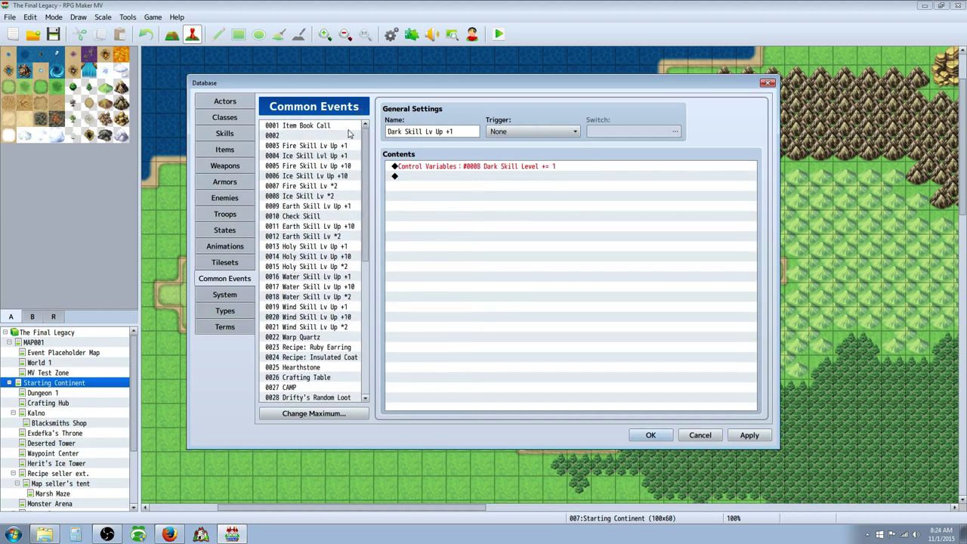
left_click(650, 435)
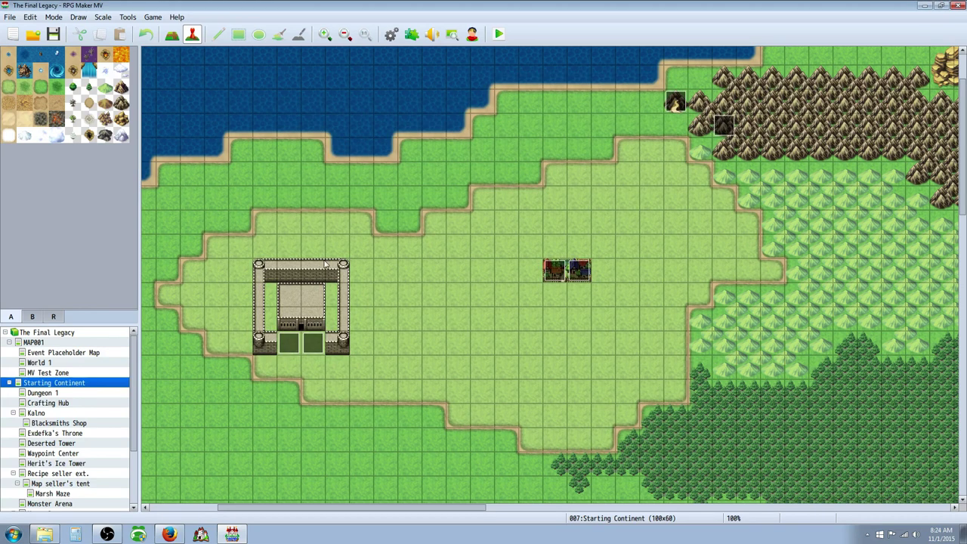
left_click(391, 34)
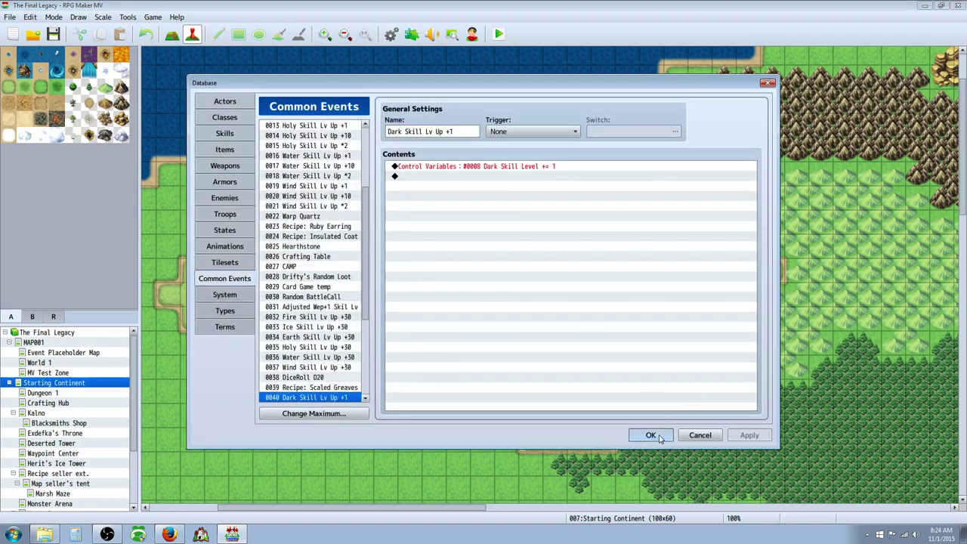
left_click(655, 436)
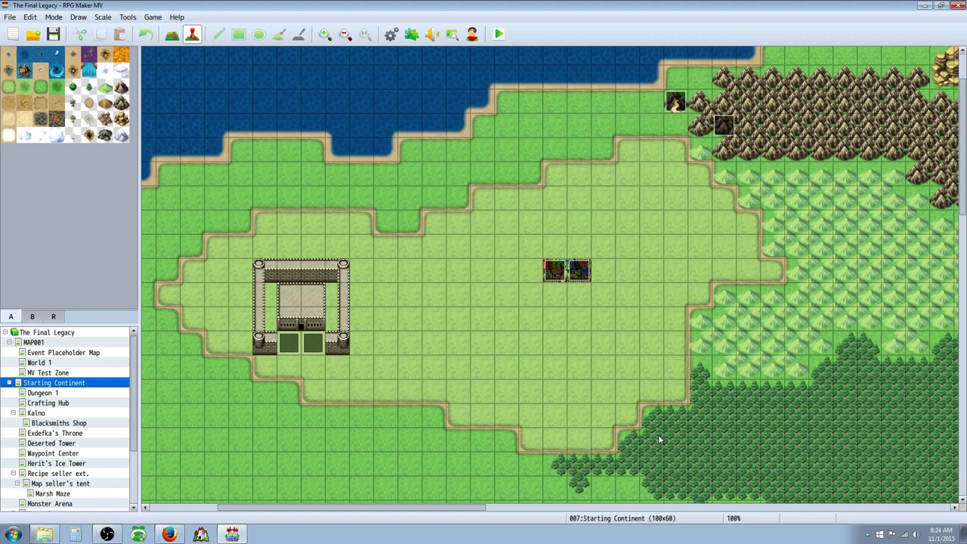